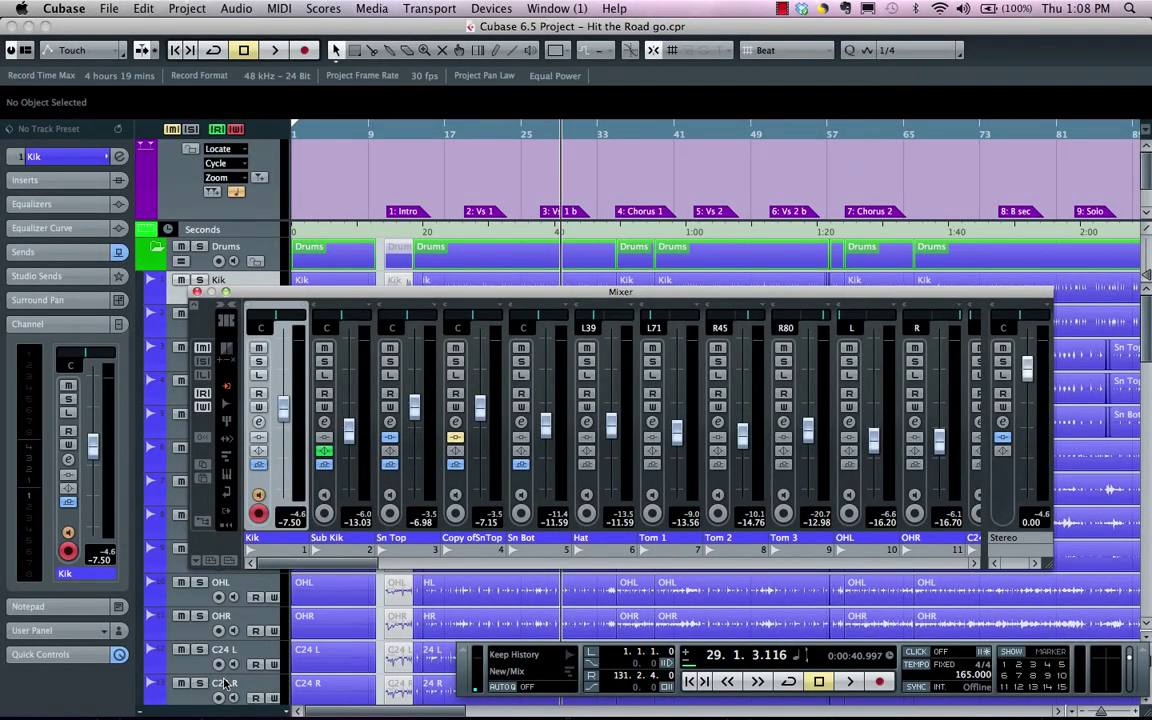
pyautogui.click(498, 8)
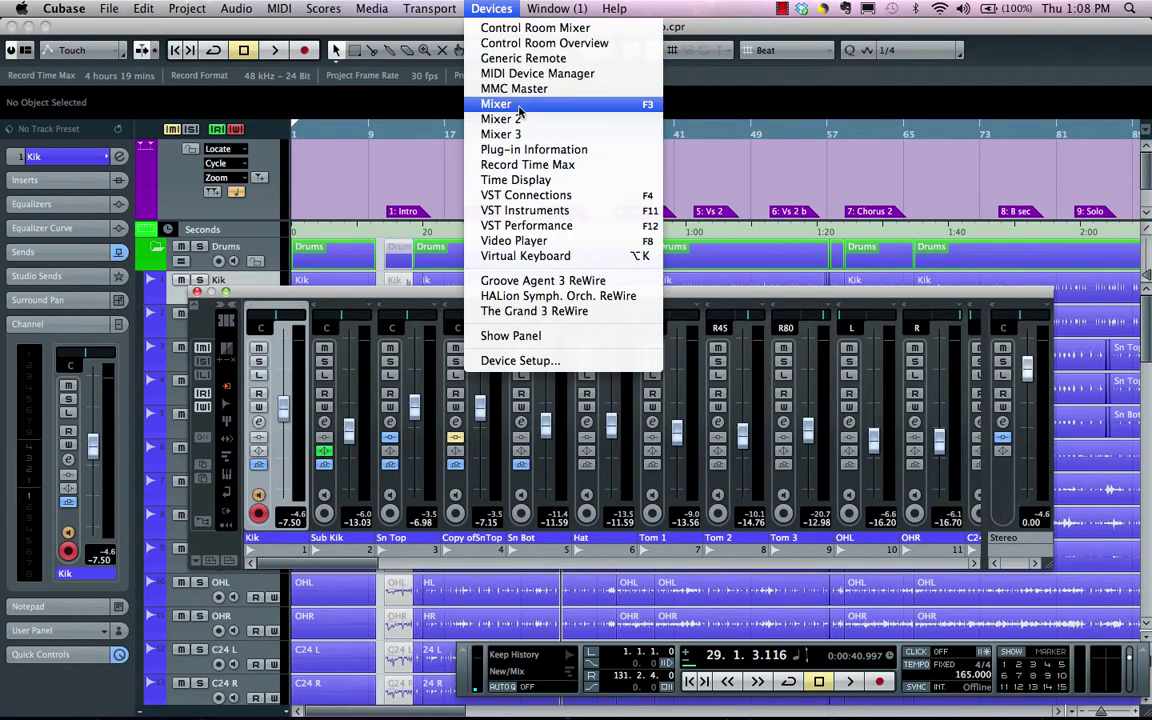
pyautogui.click(411, 167)
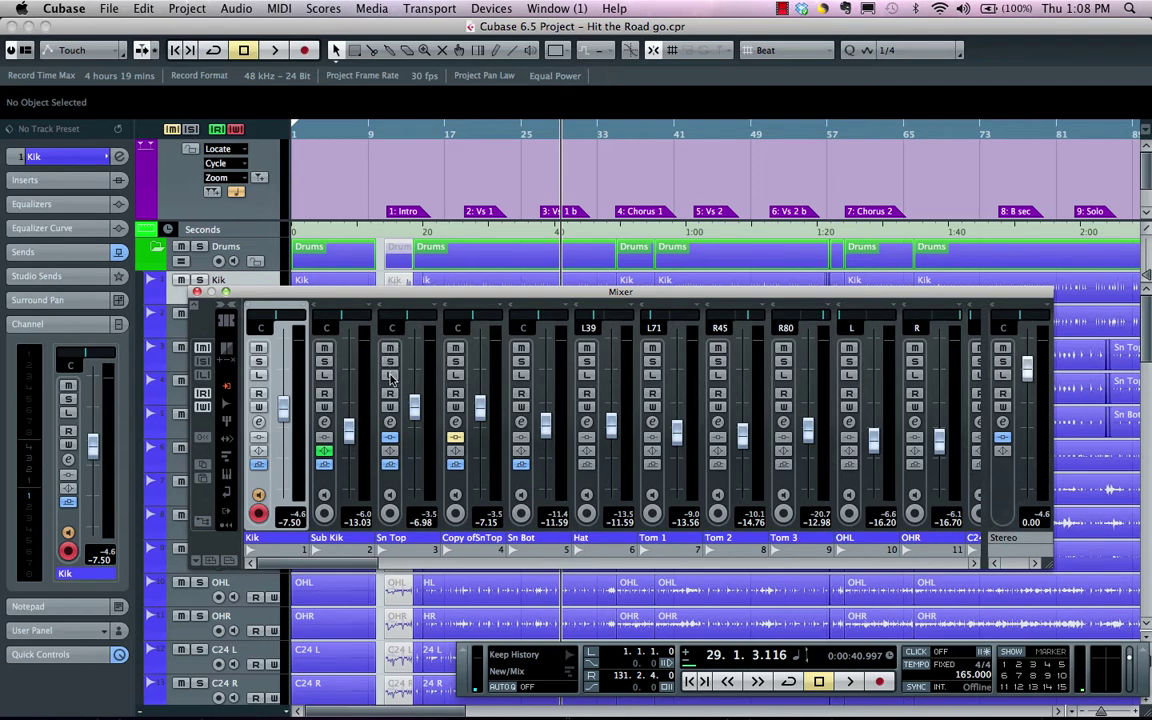
pyautogui.click(392, 437)
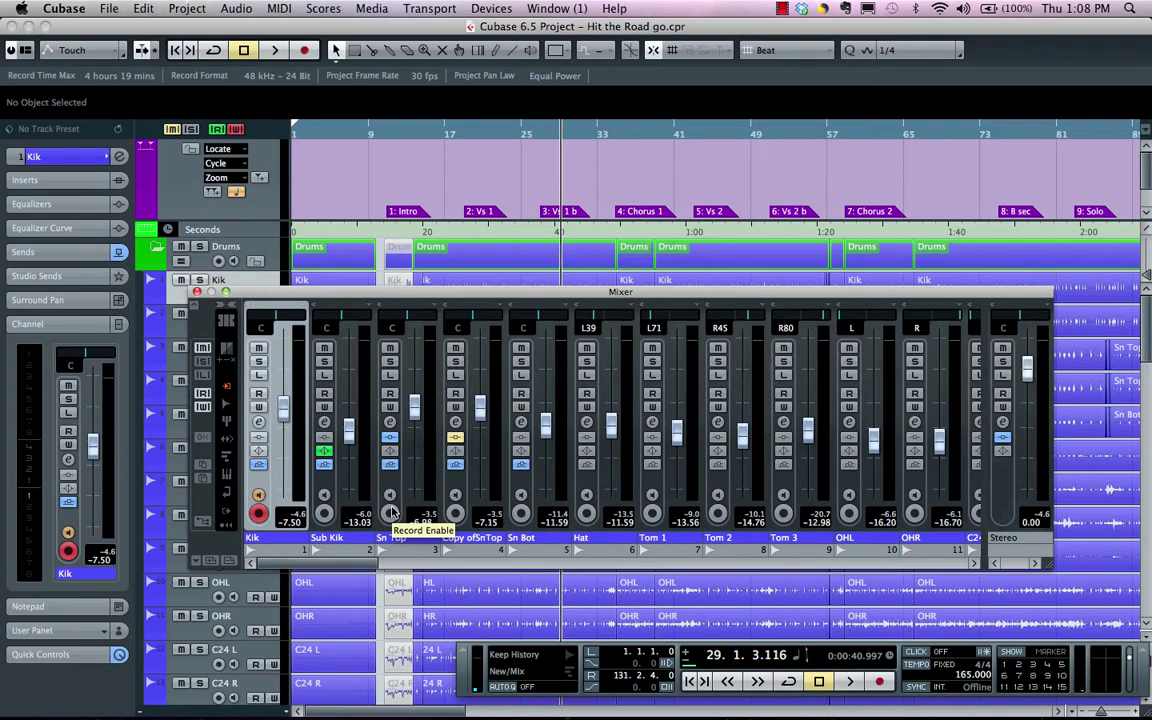
# - Show and hide the mixer's input channels, and review the input buses in VST Connections
pyautogui.click(228, 389)
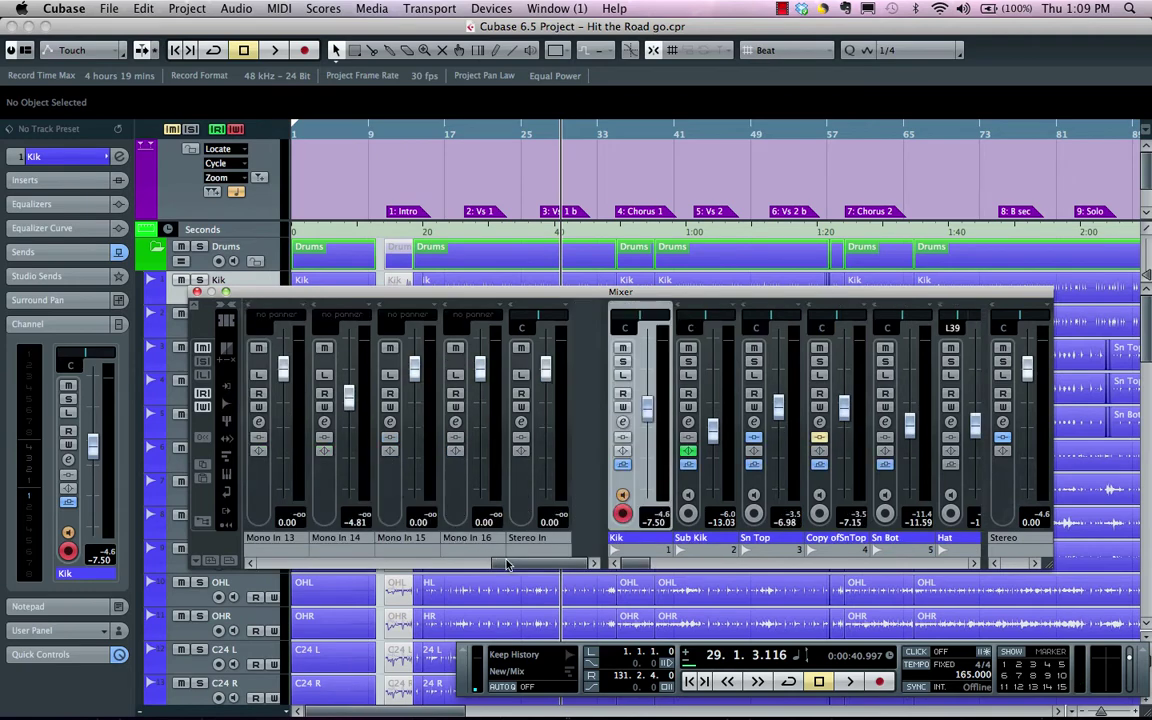
pyautogui.click(228, 389)
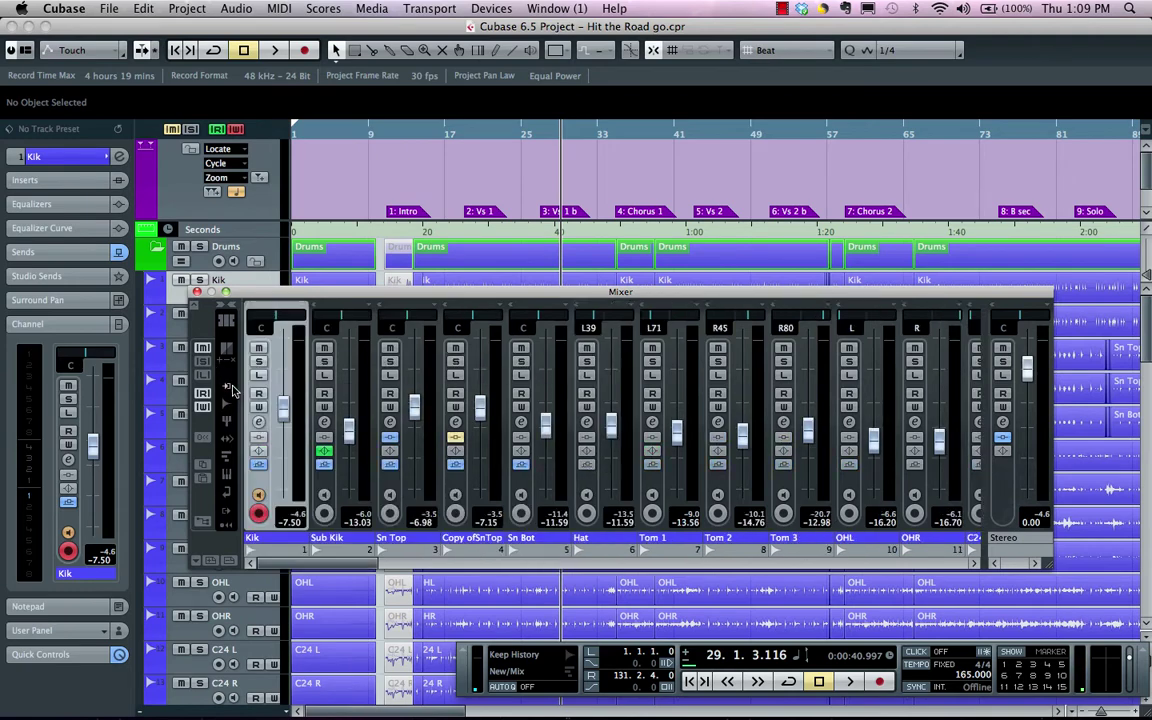
pyautogui.click(202, 523)
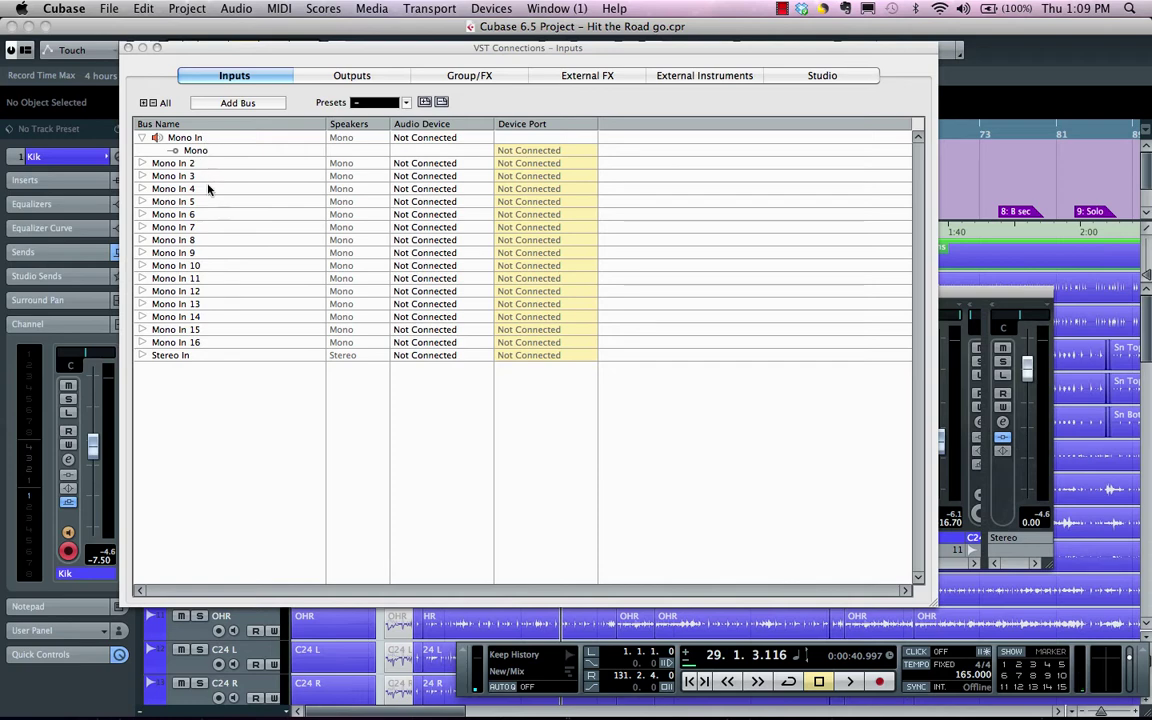
pyautogui.click(128, 50)
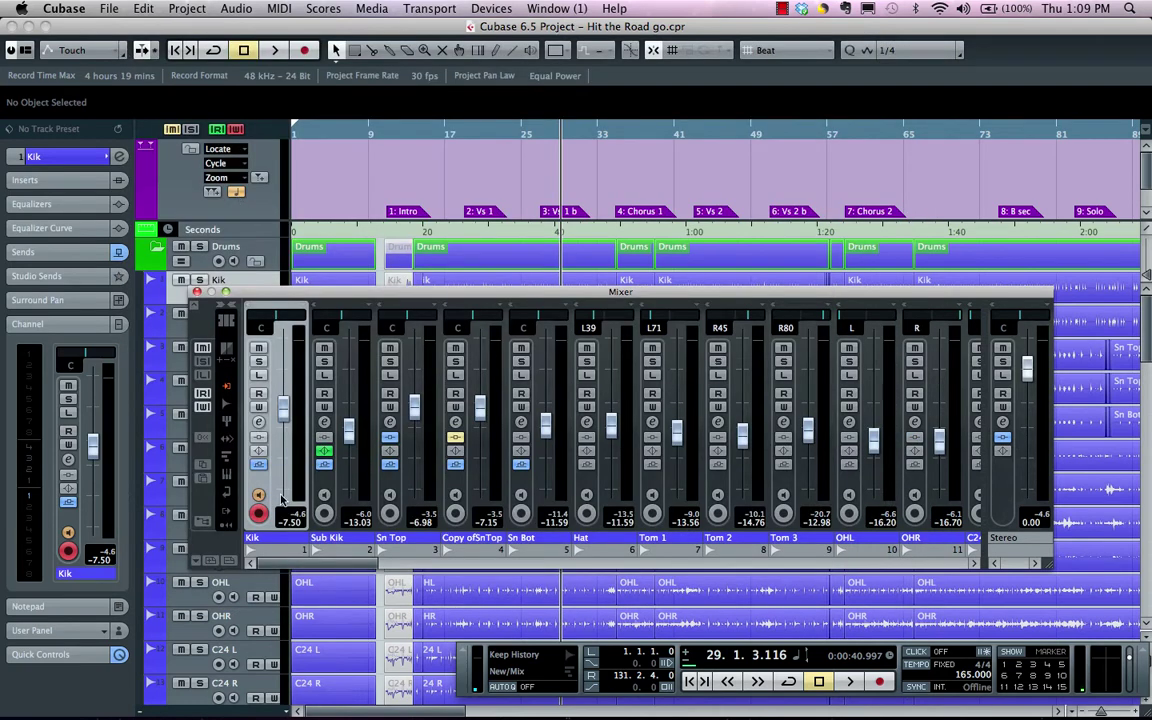
# - Show the input channels in the mixer, look through them back to Mono In, and hide them again
pyautogui.click(226, 388)
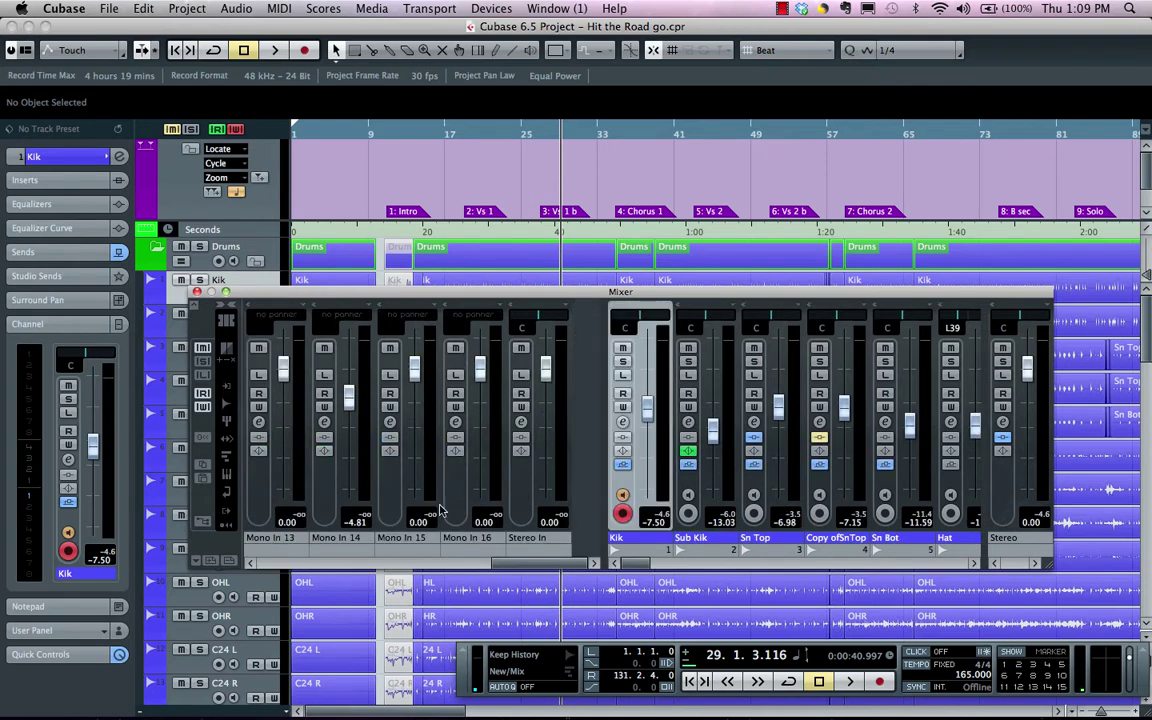
pyautogui.moveTo(522, 568); pyautogui.dragTo(296, 543)
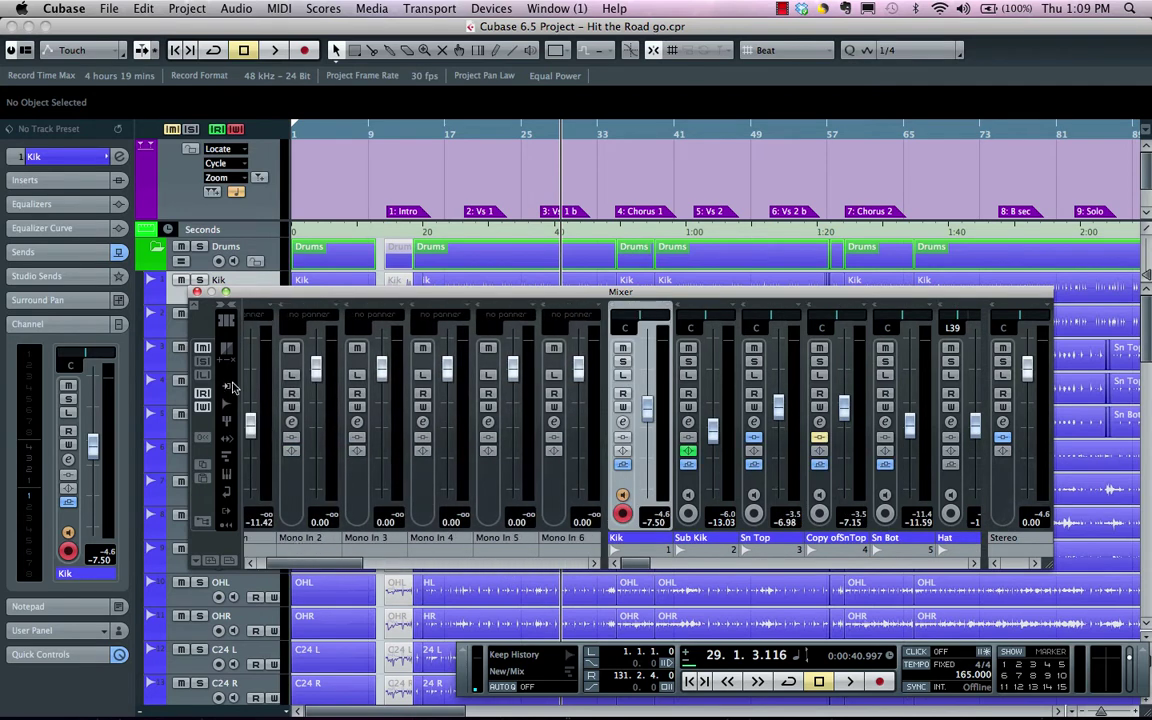
pyautogui.click(229, 386)
pyautogui.click(229, 386)
pyautogui.moveTo(302, 566); pyautogui.dragTo(253, 563)
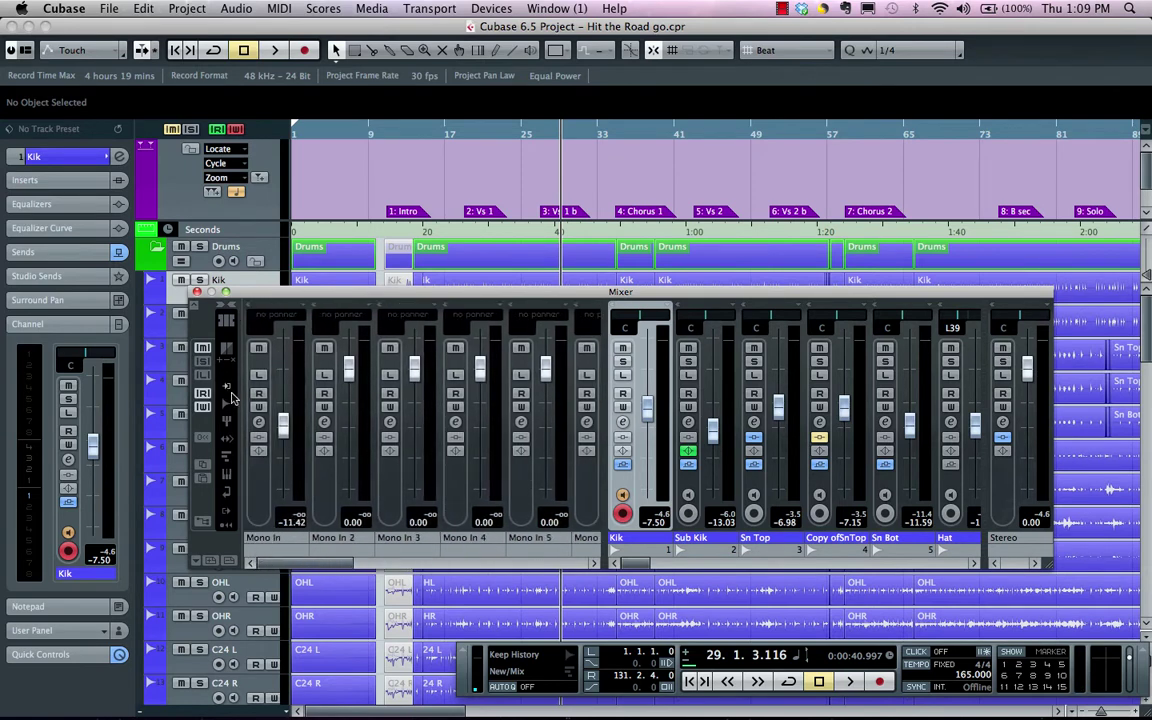
pyautogui.click(230, 391)
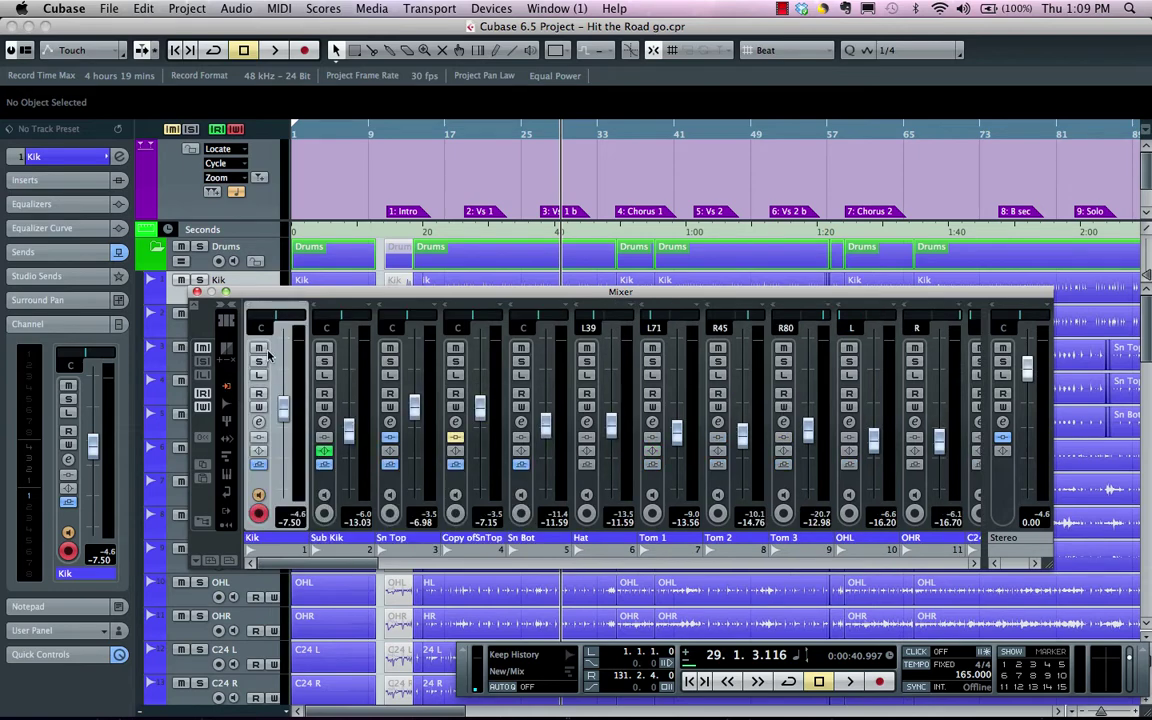
# - Open Mixer 2 and arrange it above the main Mixer window
pyautogui.click(485, 8)
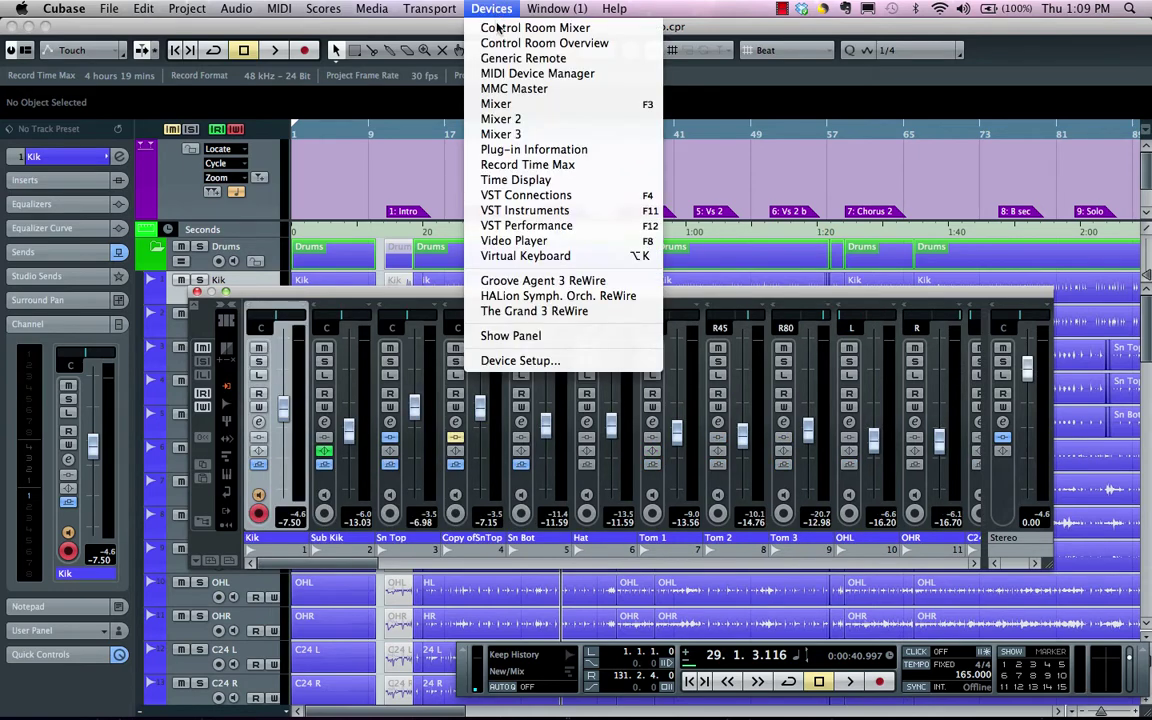
pyautogui.click(505, 119)
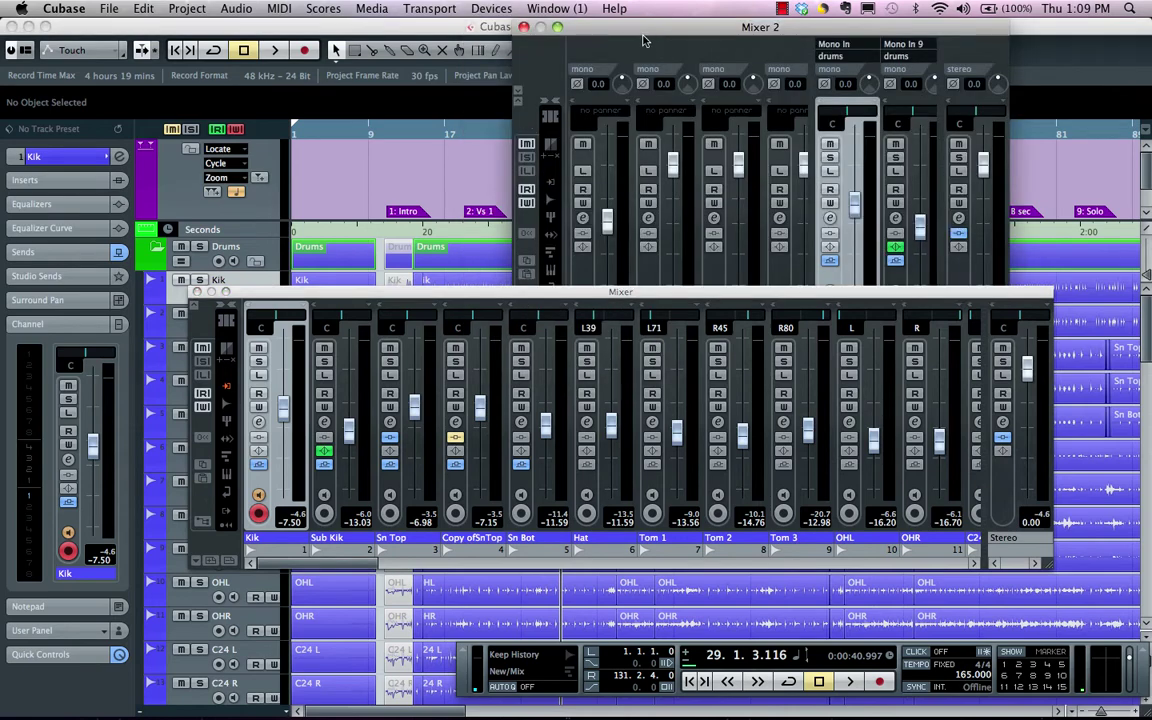
pyautogui.moveTo(642, 34); pyautogui.dragTo(577, 51)
pyautogui.moveTo(456, 291); pyautogui.dragTo(441, 416)
pyautogui.click(490, 296)
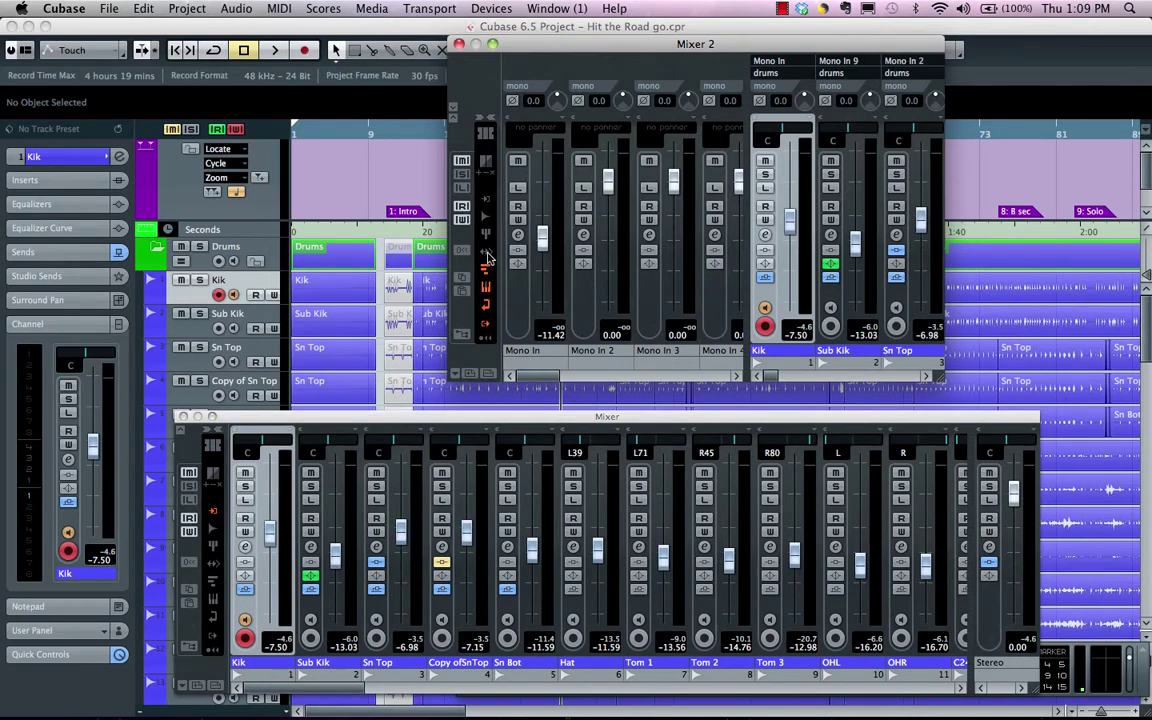
# - Show only the input channels across the full width of Mixer 2, and close that mixer
pyautogui.click(485, 218)
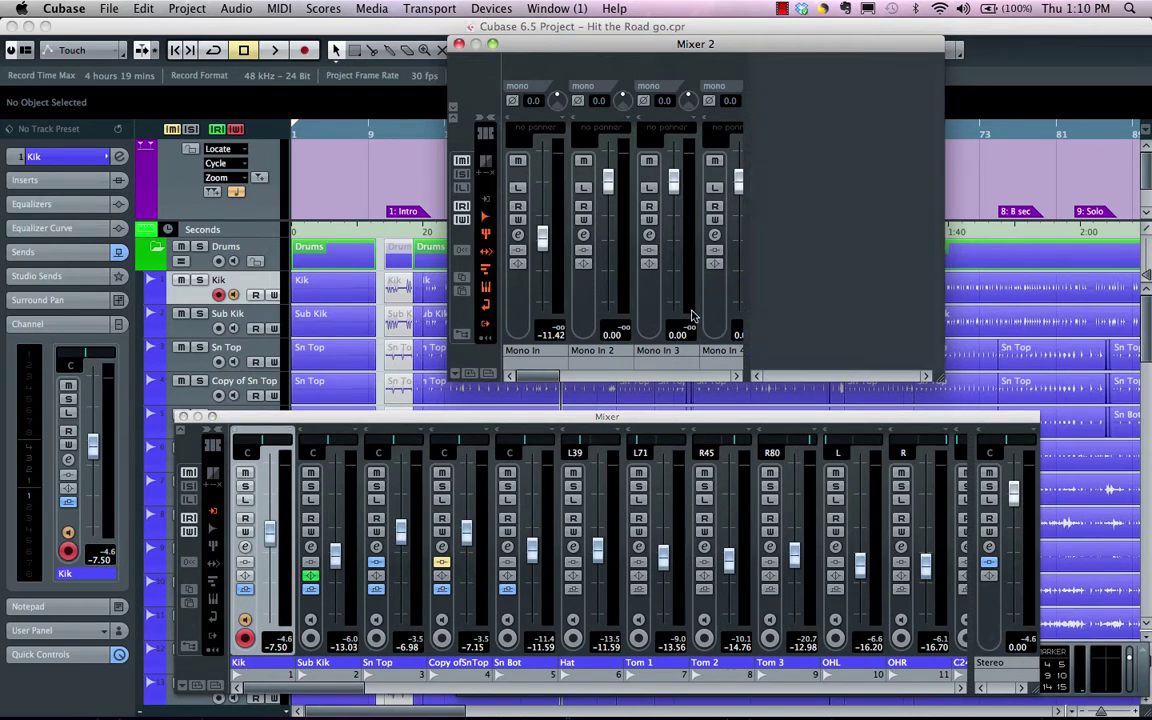
pyautogui.moveTo(747, 304); pyautogui.dragTo(850, 295)
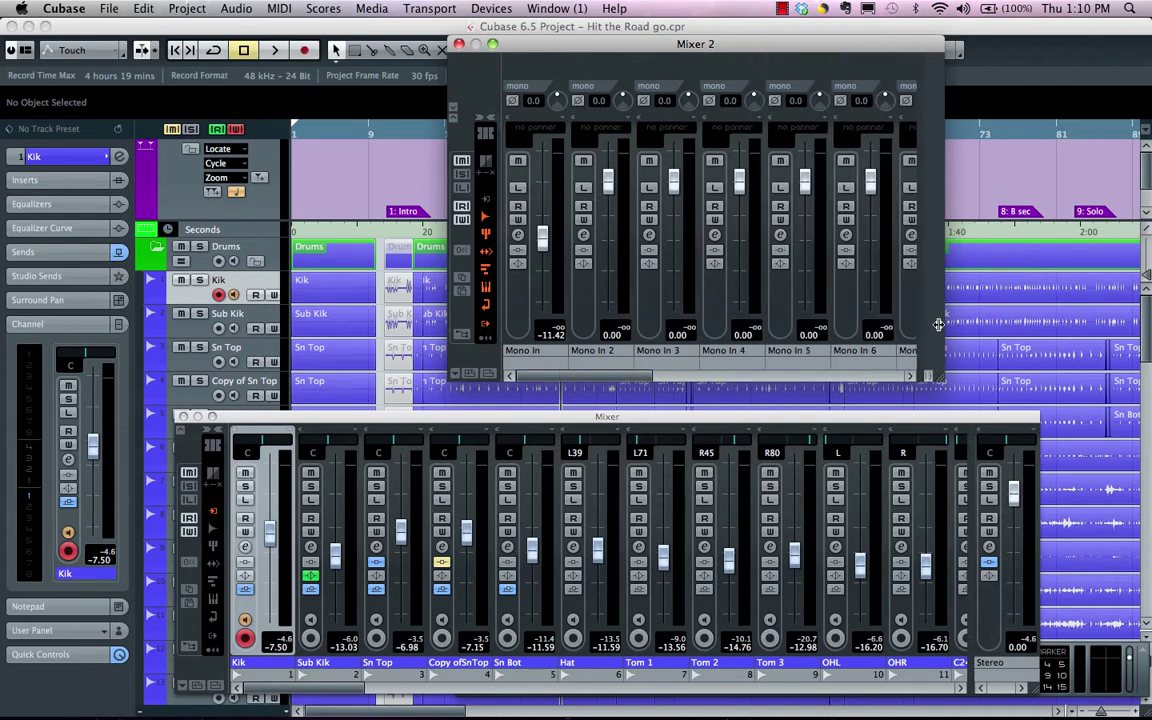
pyautogui.click(458, 44)
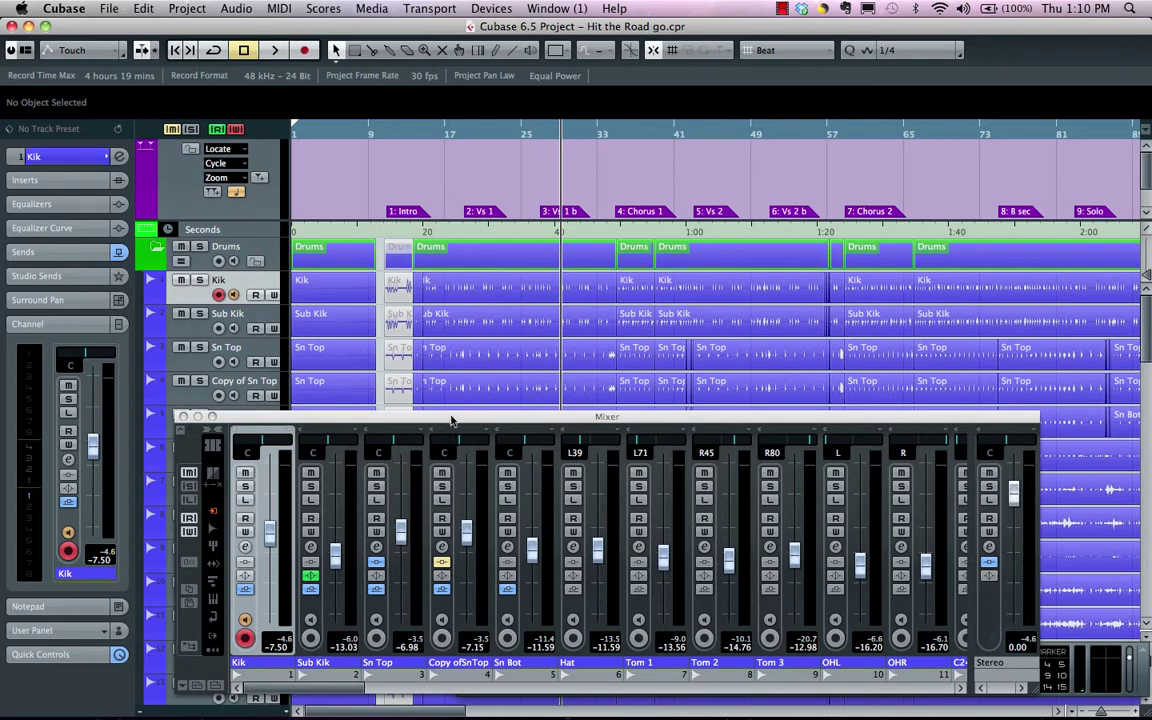
# - Show the input channels in a narrower section of the main Mixer, review them beside the track channels, and hide them again
pyautogui.moveTo(455, 418); pyautogui.dragTo(468, 195)
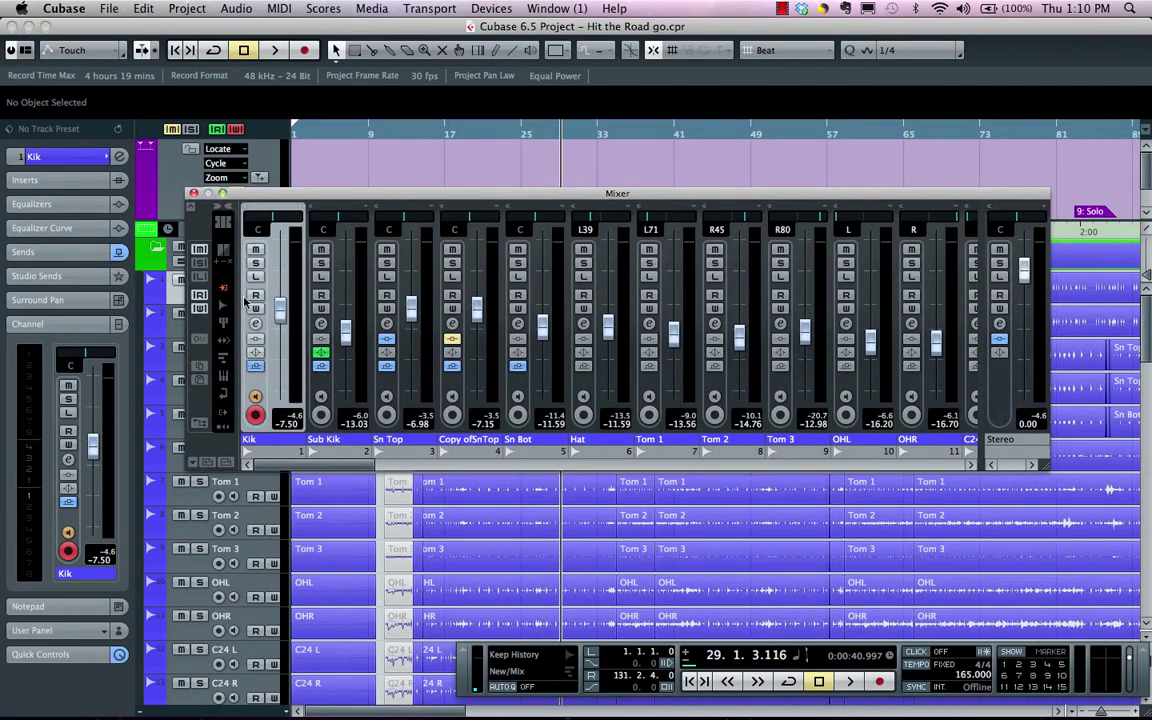
pyautogui.click(199, 262)
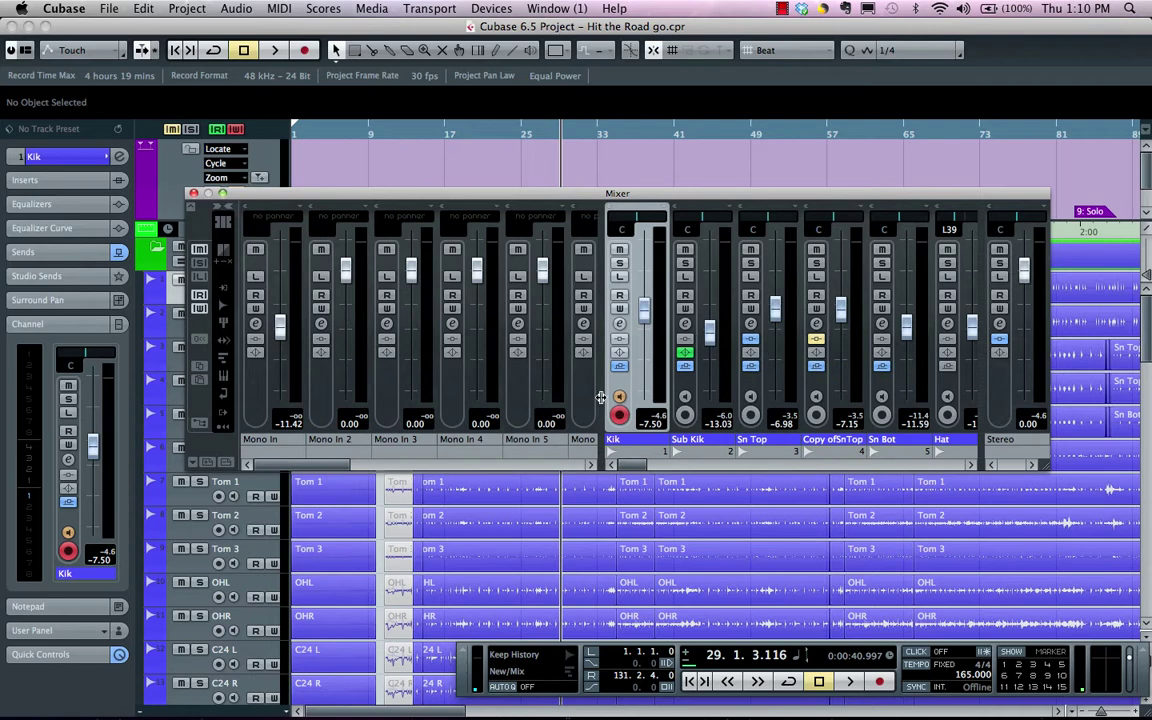
pyautogui.moveTo(598, 410); pyautogui.dragTo(460, 410)
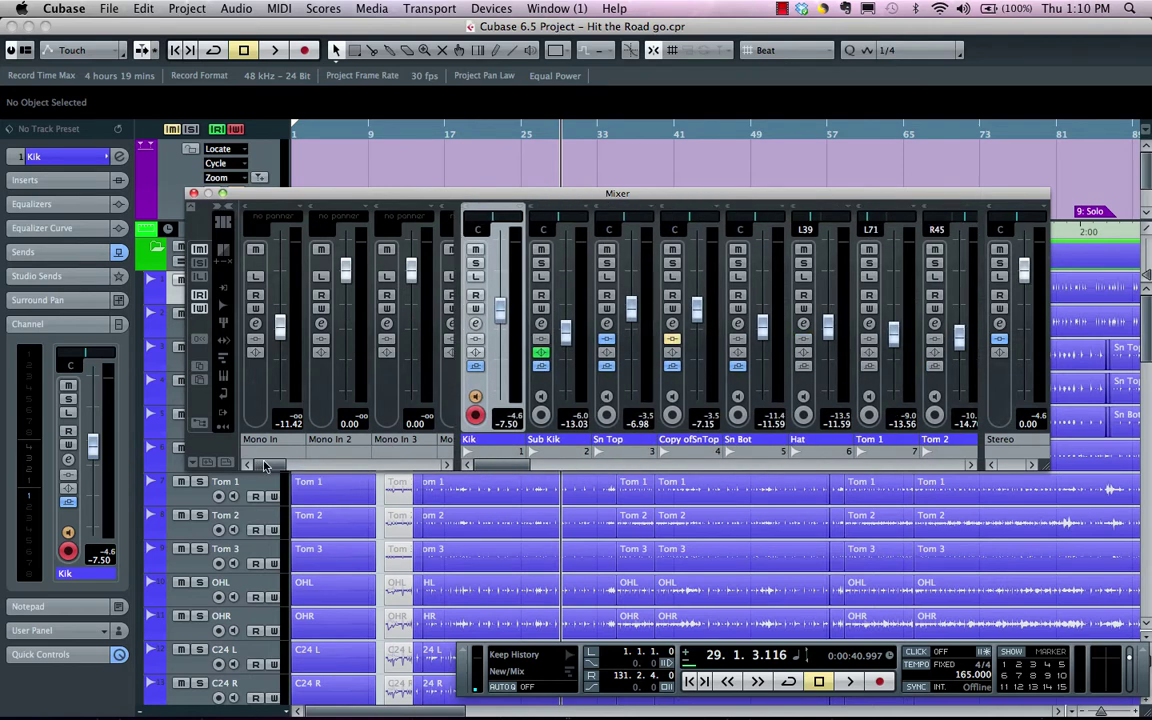
pyautogui.moveTo(265, 466); pyautogui.dragTo(350, 466)
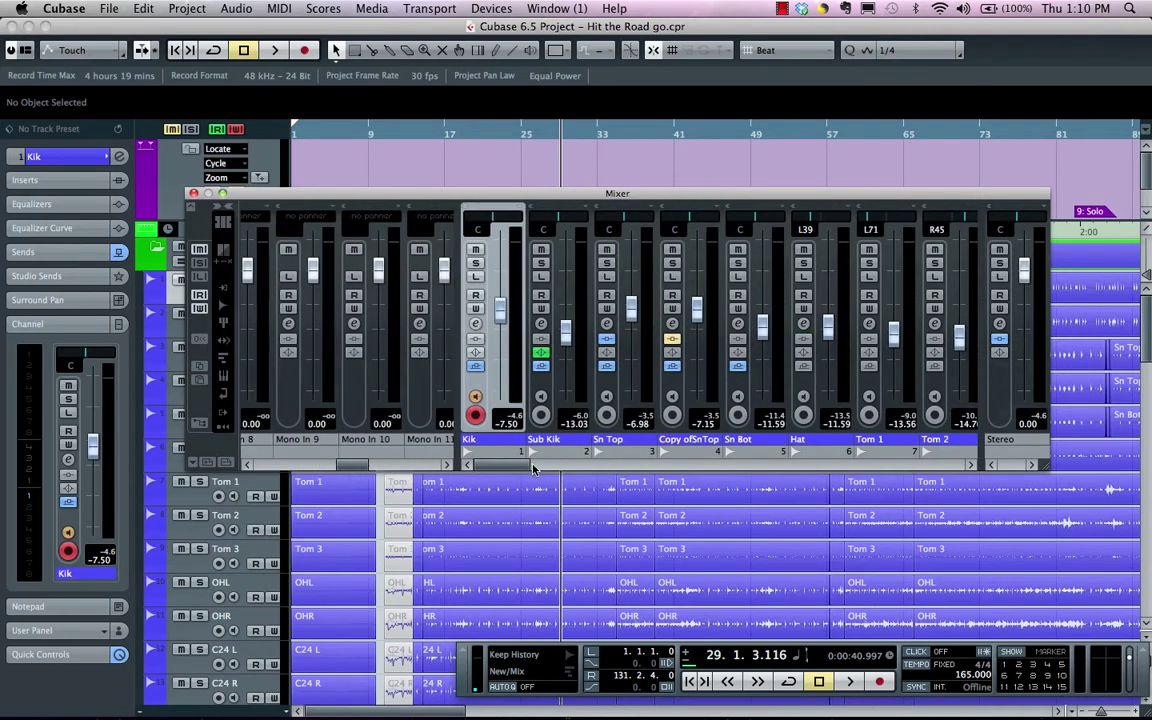
pyautogui.moveTo(533, 468); pyautogui.dragTo(612, 463)
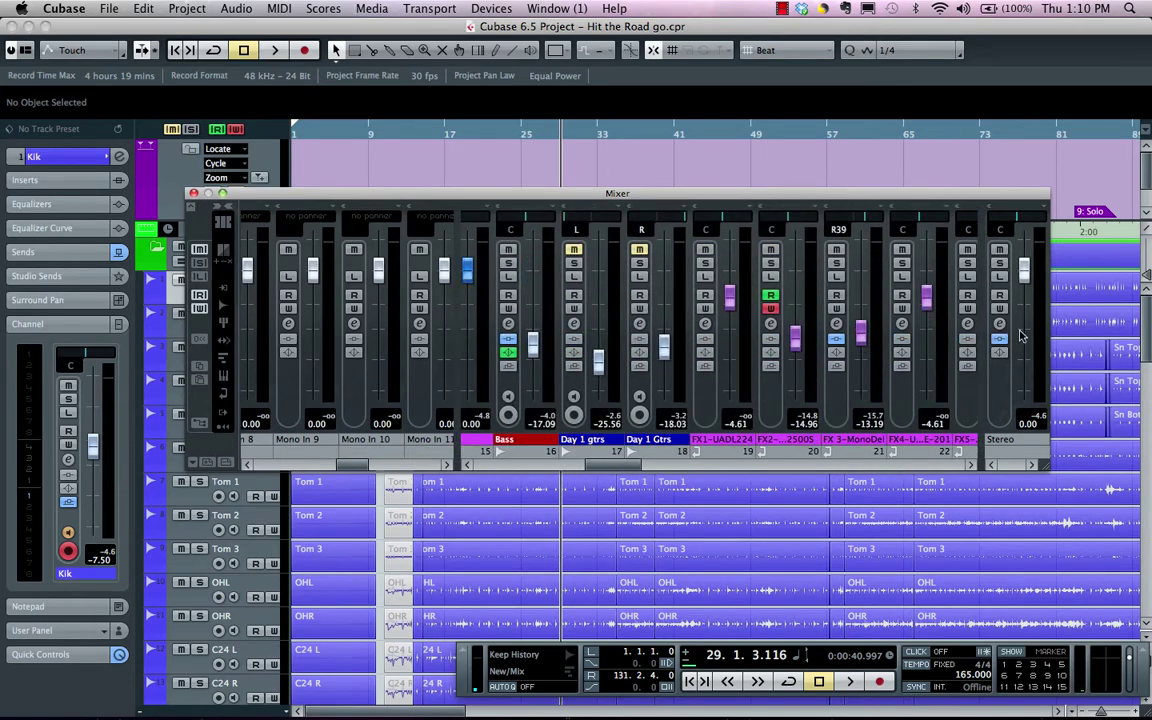
pyautogui.click(225, 290)
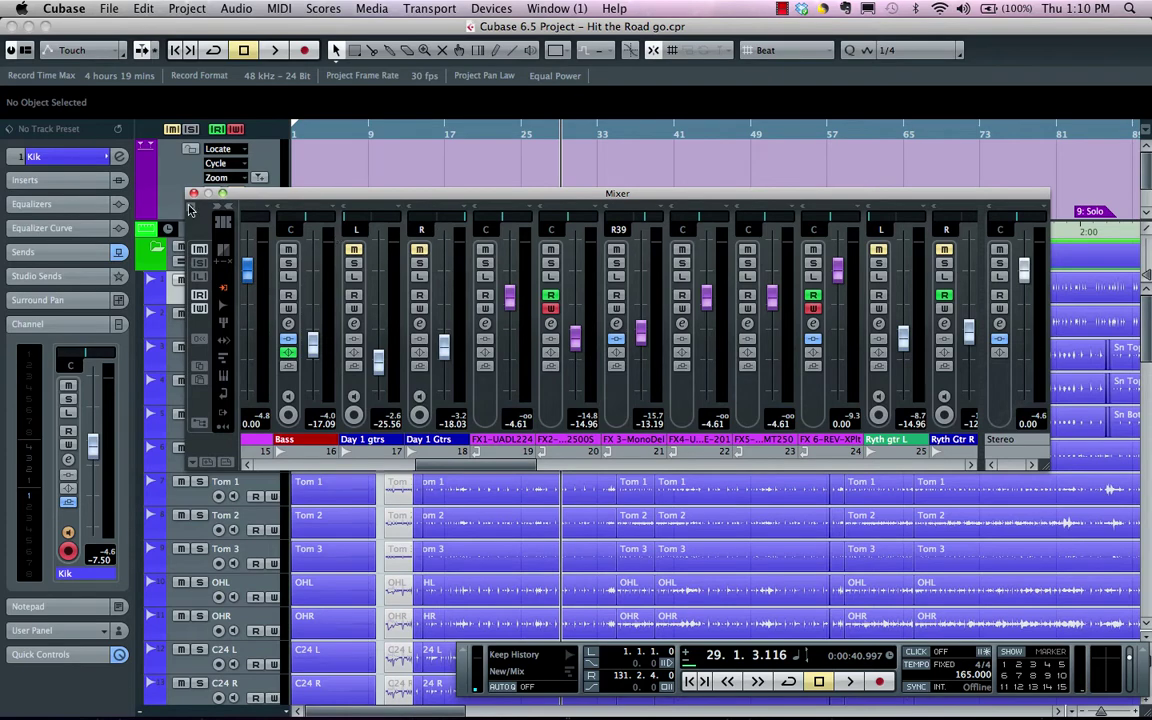
# - Try the narrow width on all mixer channels and on the FX1-UADL224 channel, restoring the wide view each time
pyautogui.click(228, 207)
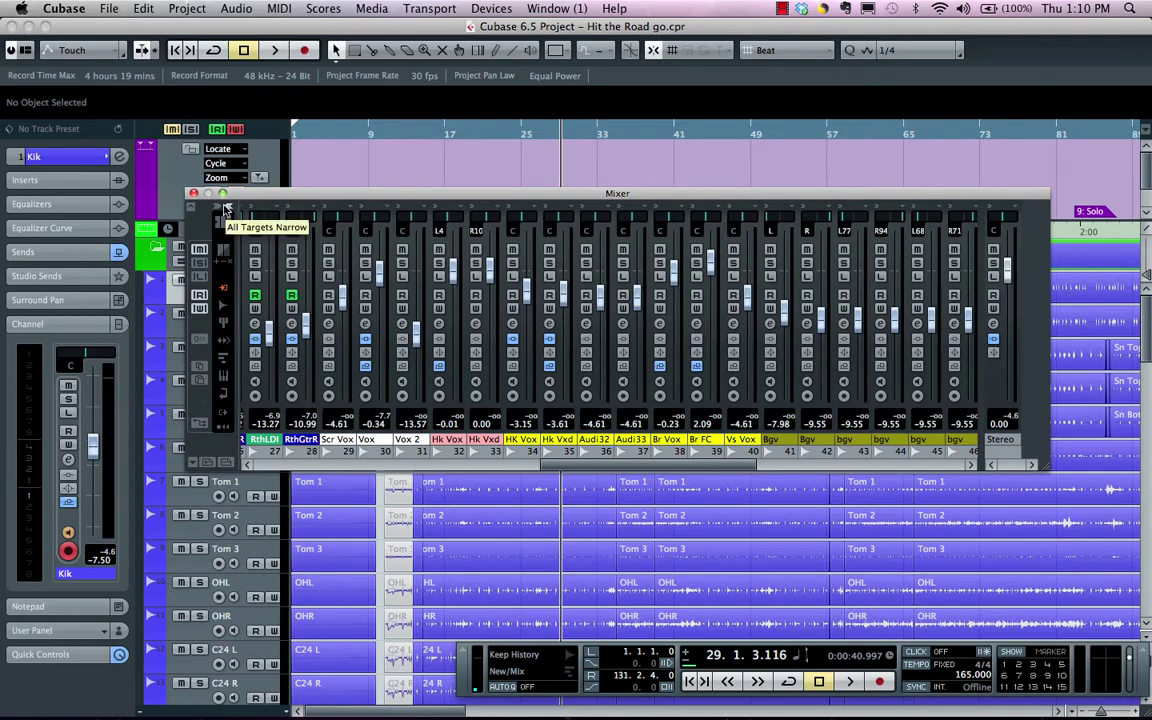
pyautogui.click(222, 213)
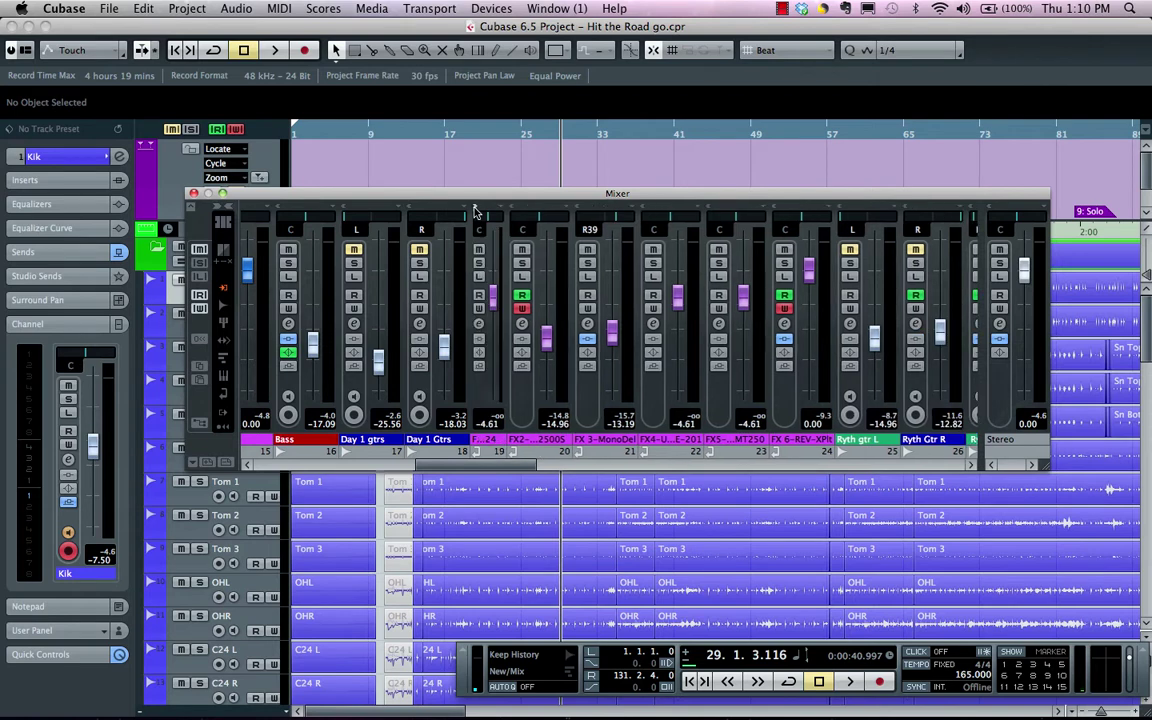
pyautogui.click(518, 208)
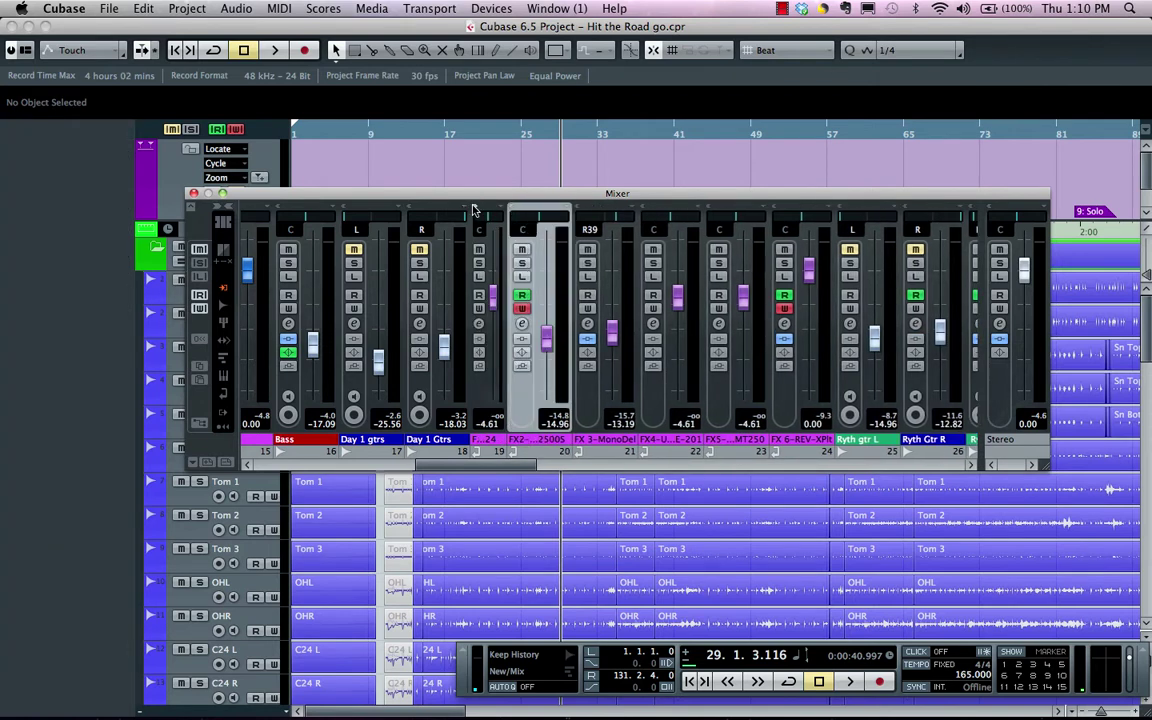
pyautogui.click(474, 210)
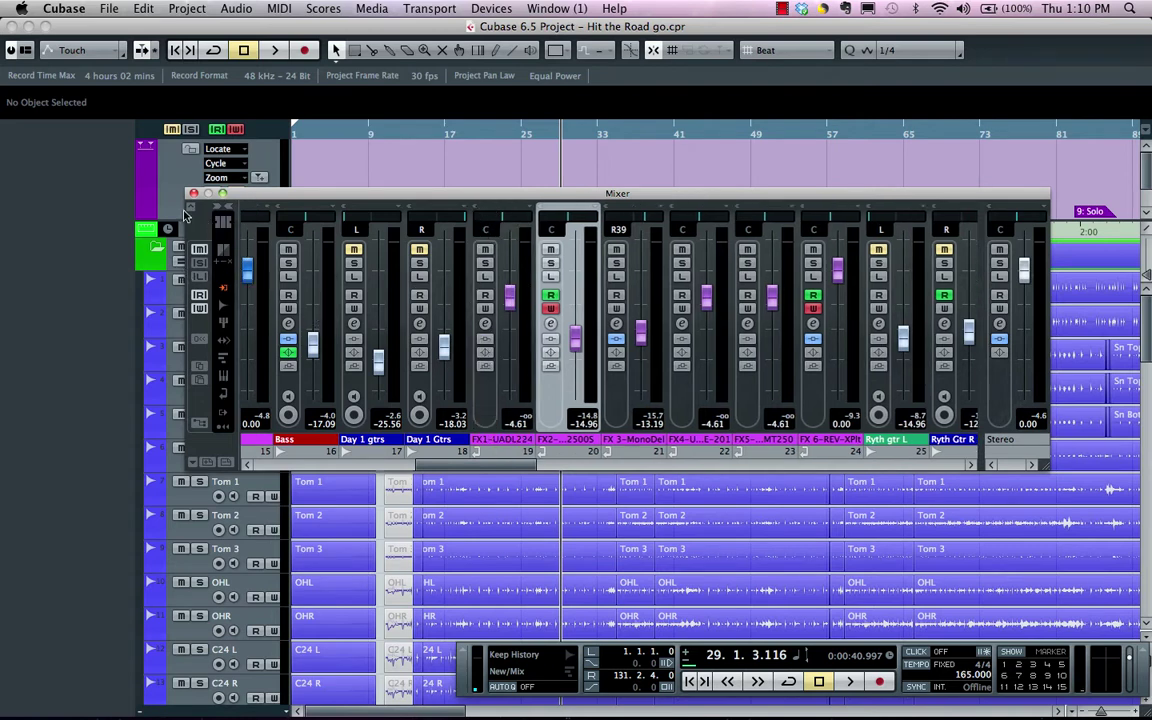
# - Expand the mixer's upper section to show large meters on all channels, and play the project to check the levels
pyautogui.click(191, 209)
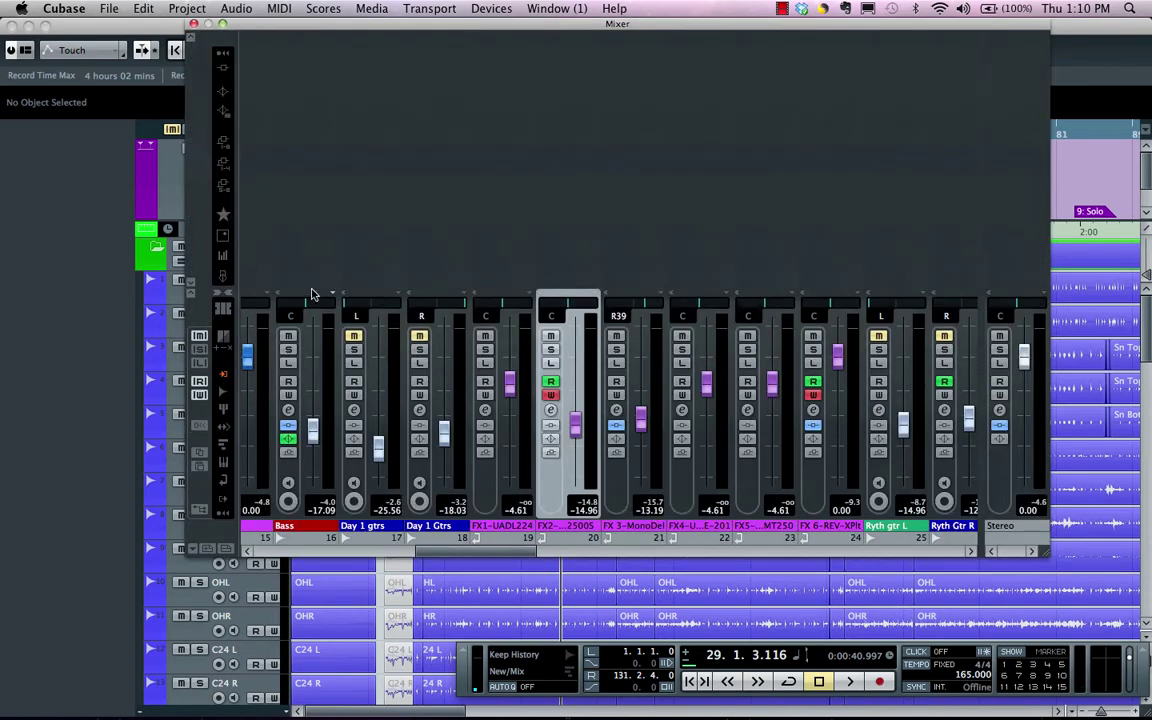
pyautogui.click(223, 258)
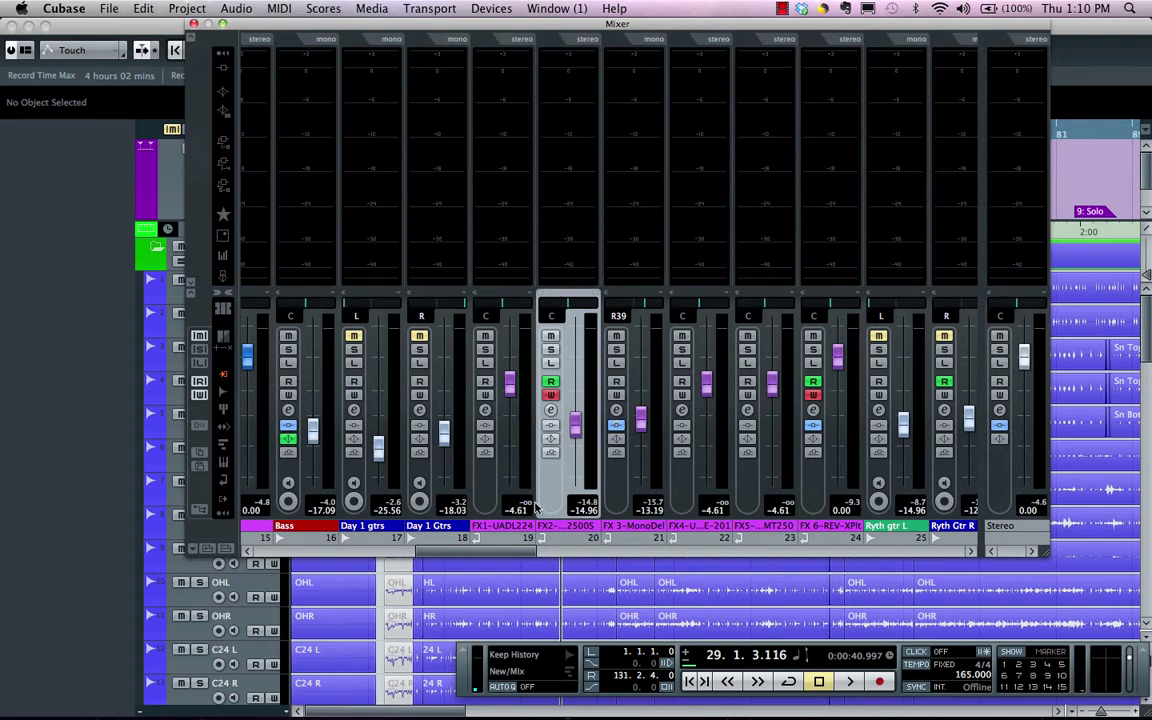
pyautogui.press('space')
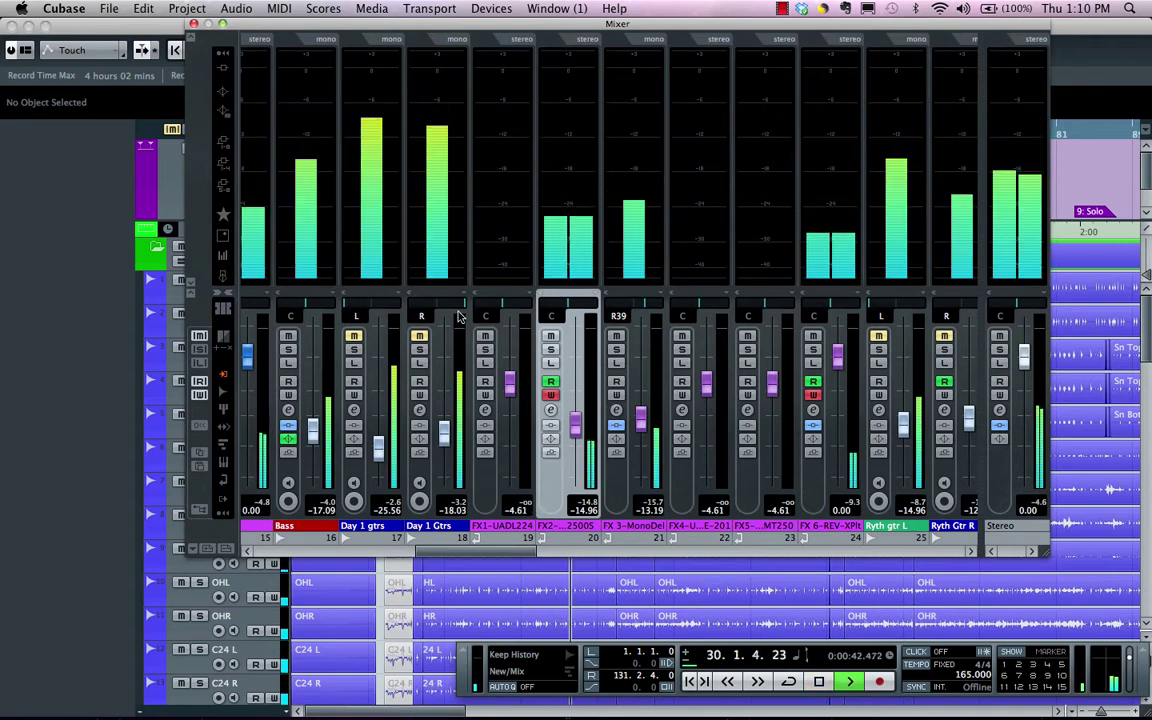
pyautogui.press('space')
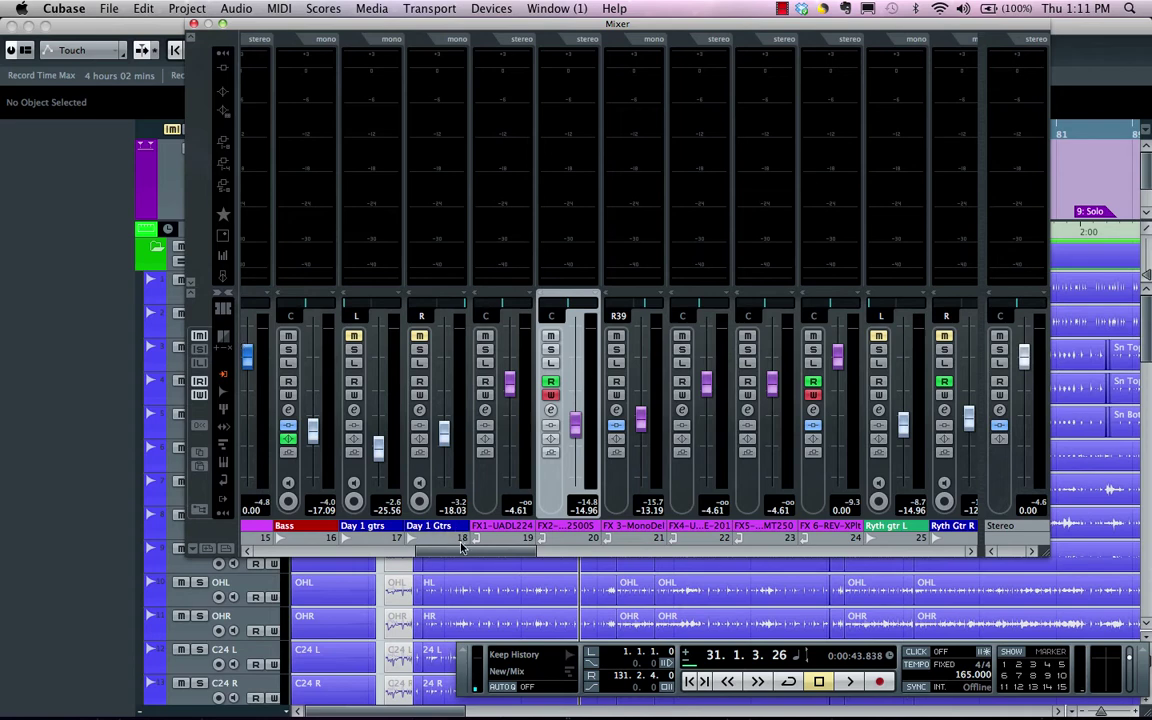
pyautogui.hscroll(-1, 455, 555)
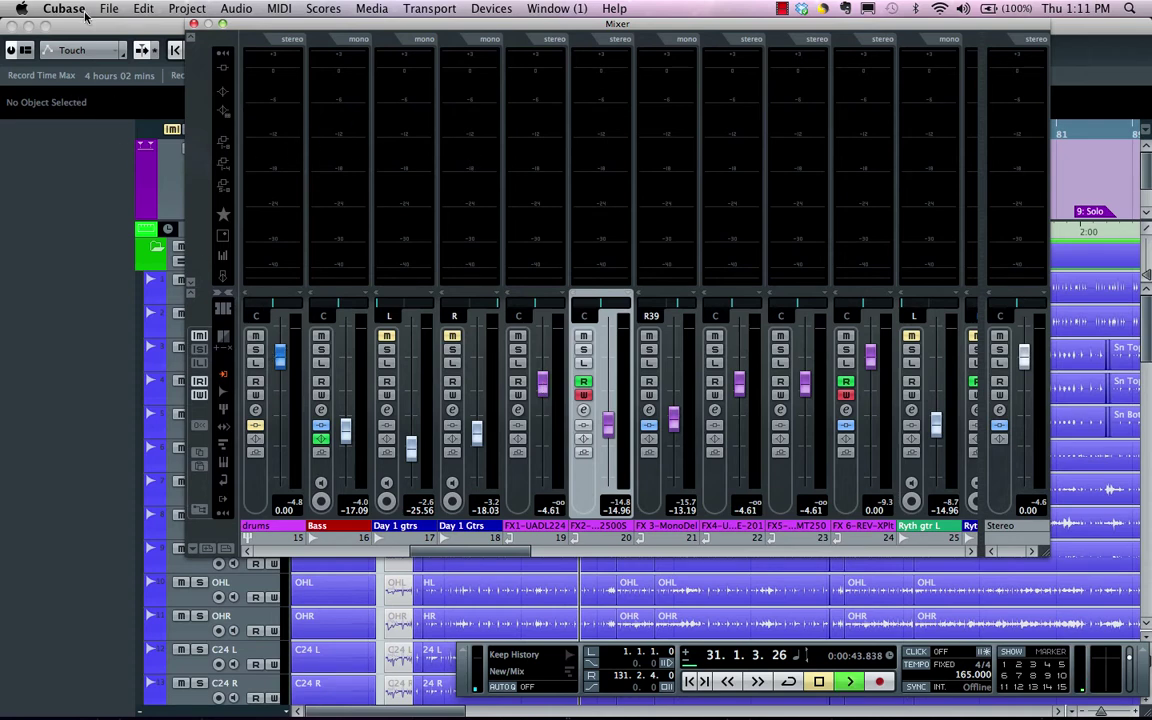
pyautogui.press('space')
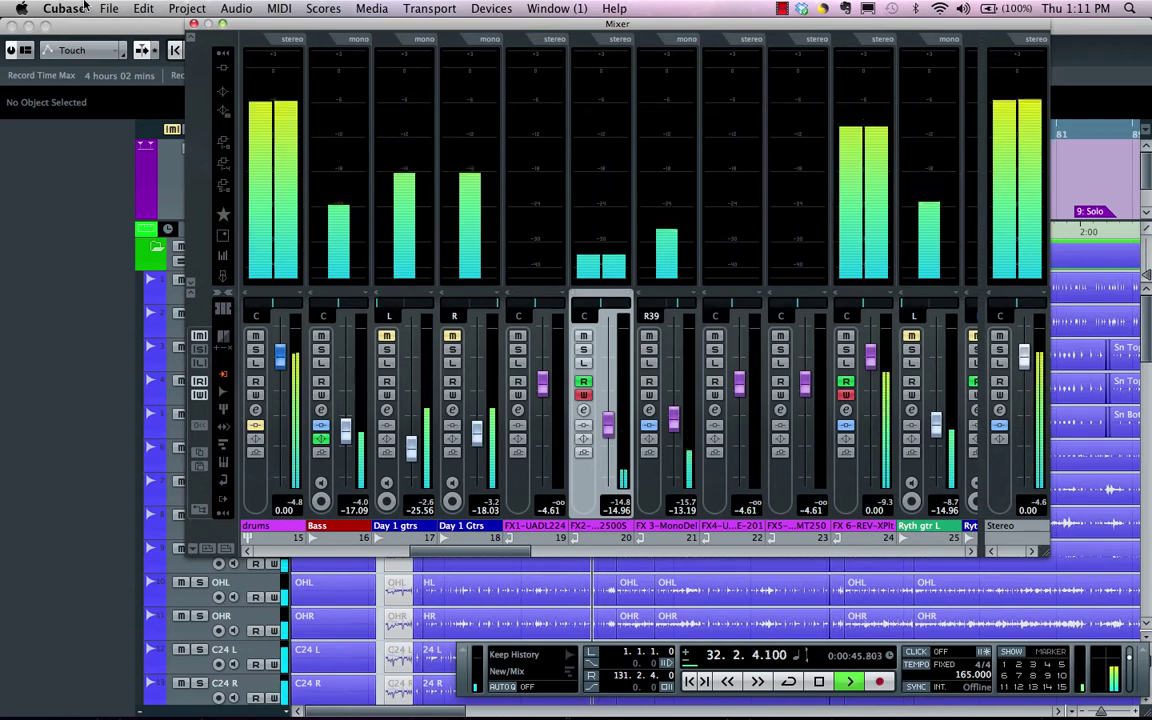
pyautogui.press('space')
# - Open the general appearance preferences and adjust the Fader Cap Color Intensity
pyautogui.click(63, 8)
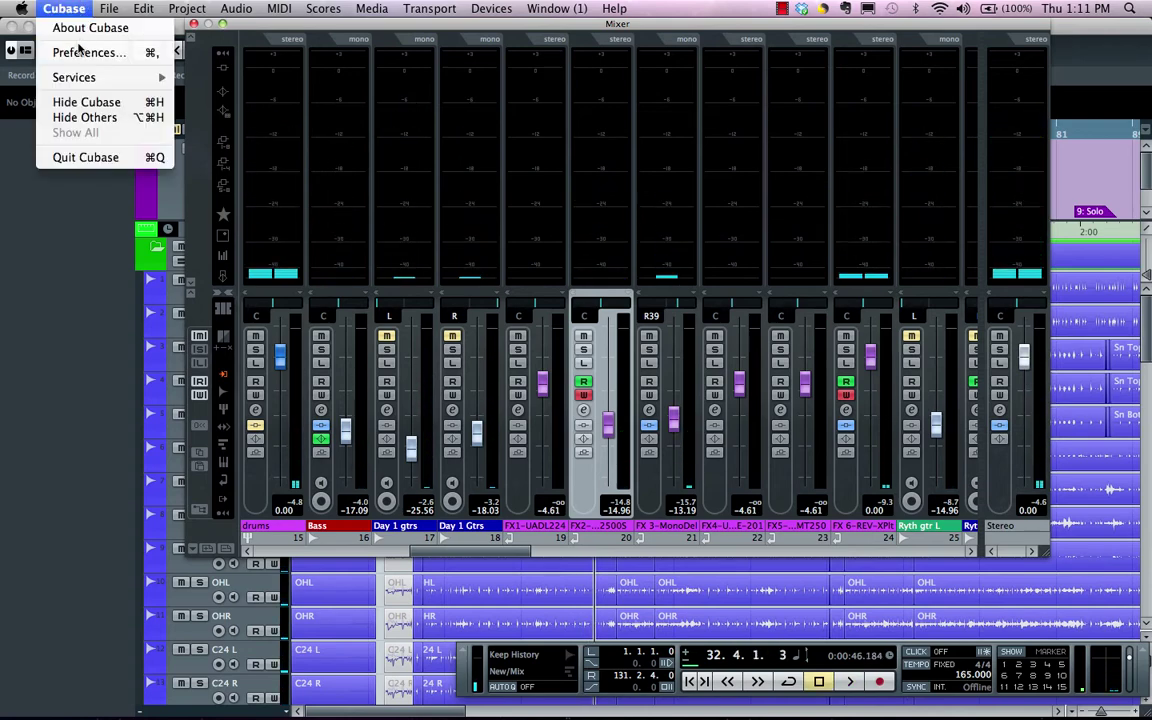
pyautogui.click(82, 52)
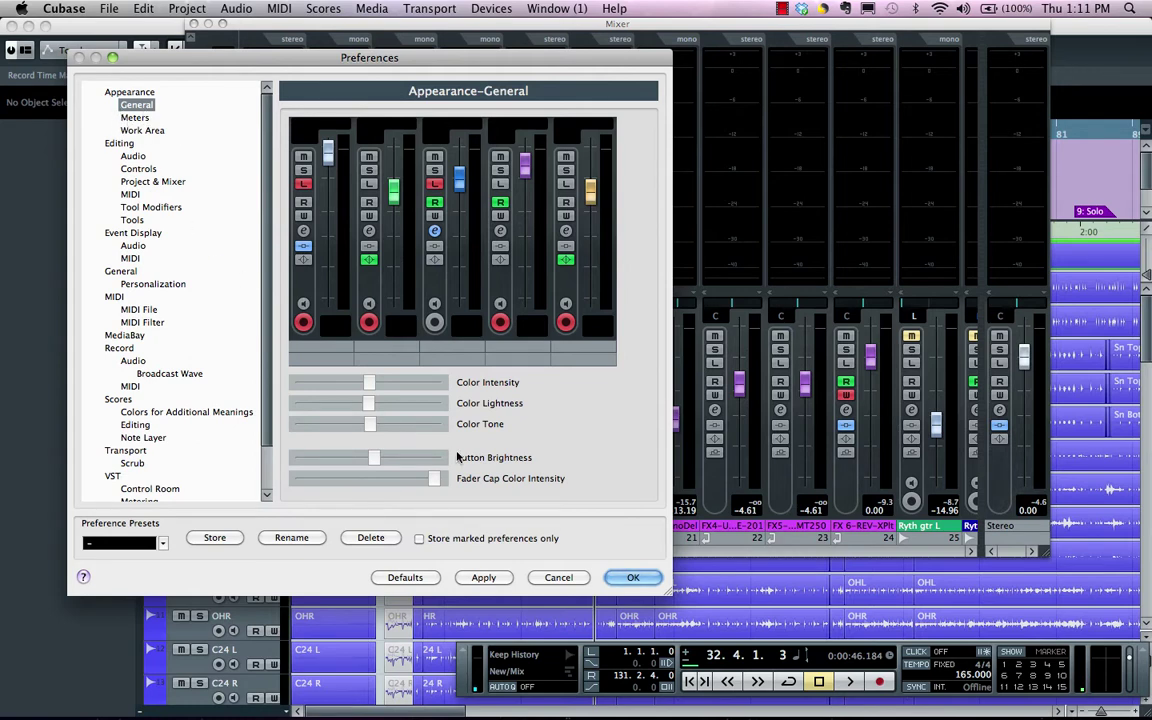
pyautogui.moveTo(434, 478)
pyautogui.mouseDown()
pyautogui.moveTo(260, 478)
pyautogui.moveTo(446, 471)
pyautogui.mouseUp()
# - In the meter appearance preferences, move the topmost color marker slightly, try olive green on it, set it to dark red, and accept the preferences
pyautogui.click(135, 118)
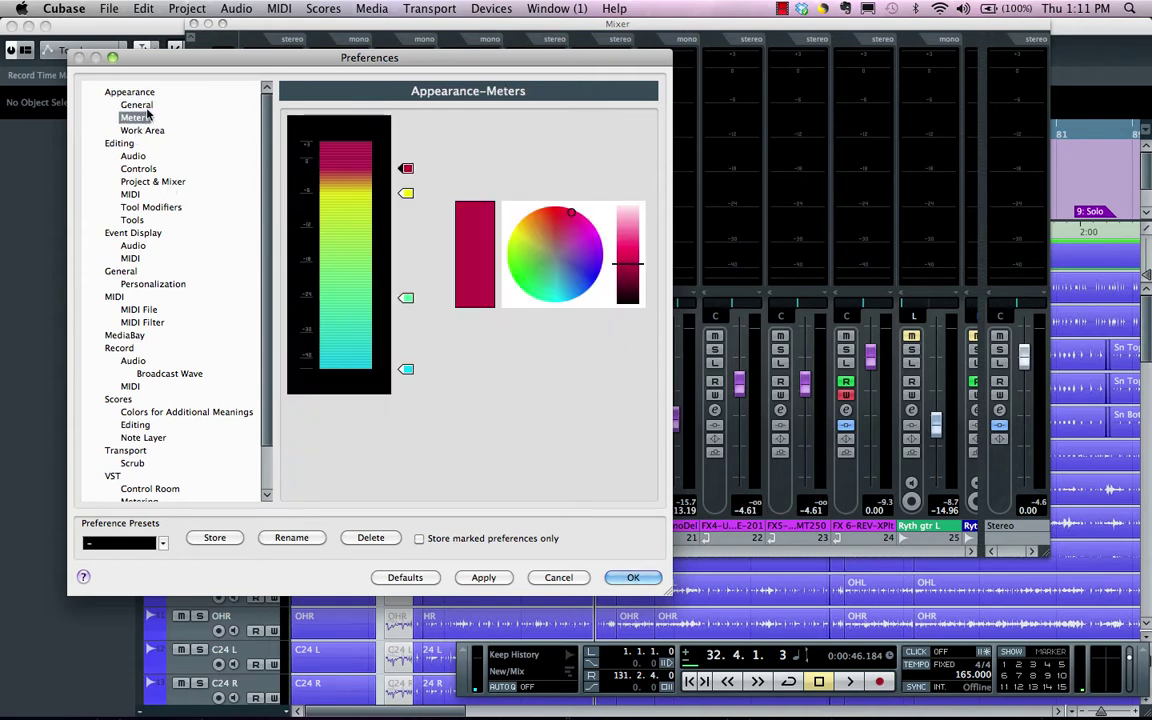
pyautogui.moveTo(405, 149); pyautogui.dragTo(405, 165)
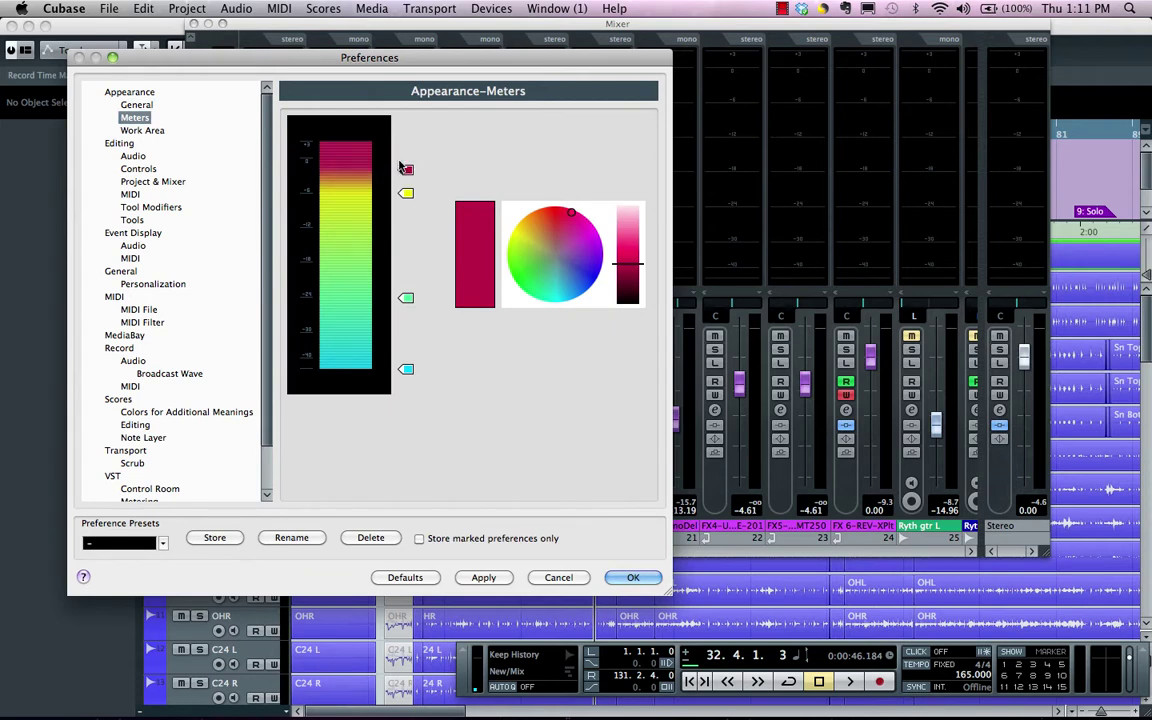
pyautogui.click(524, 241)
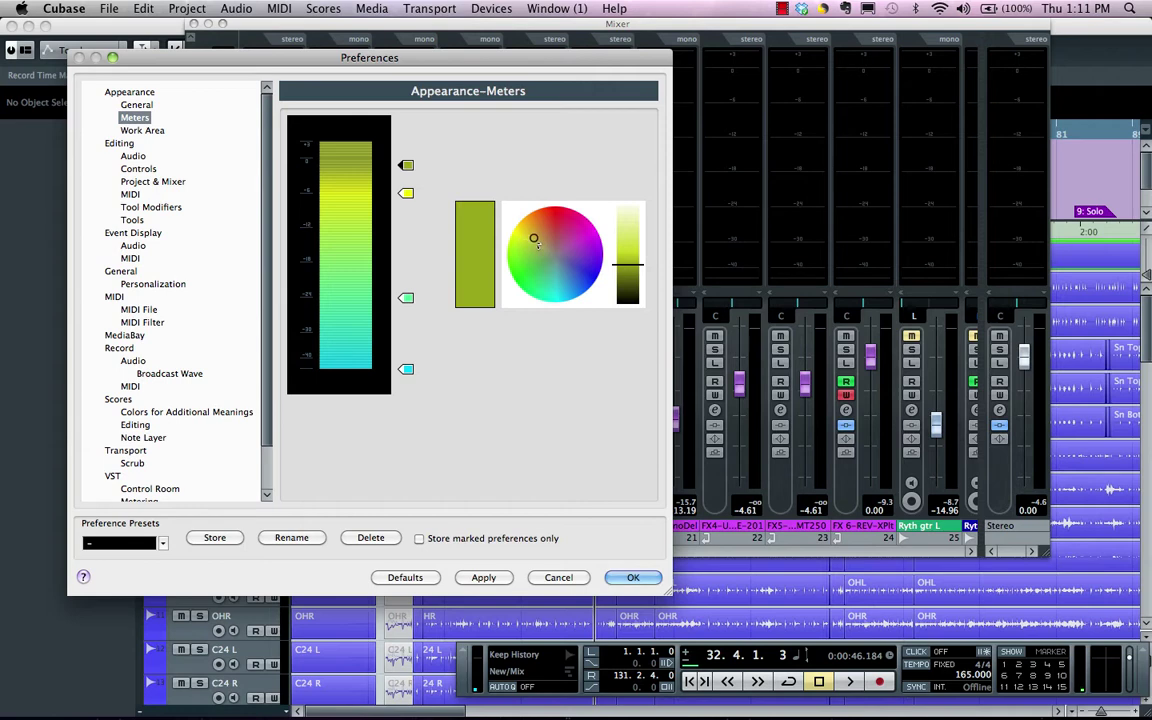
pyautogui.click(561, 224)
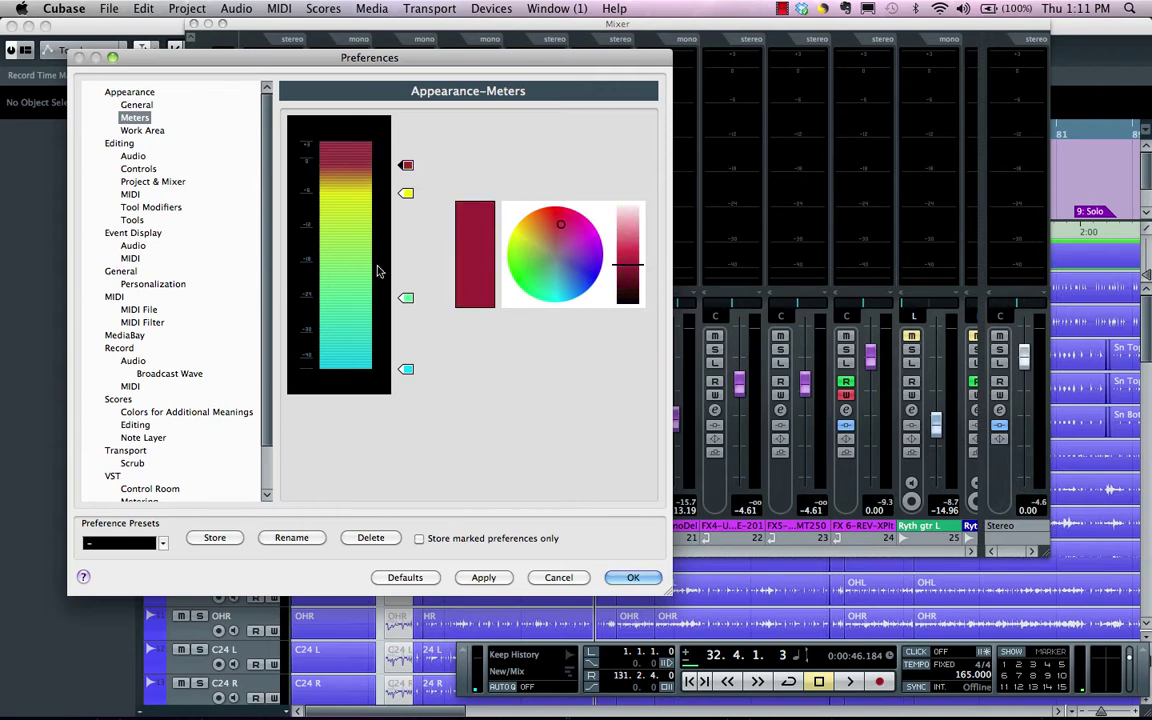
pyautogui.click(633, 577)
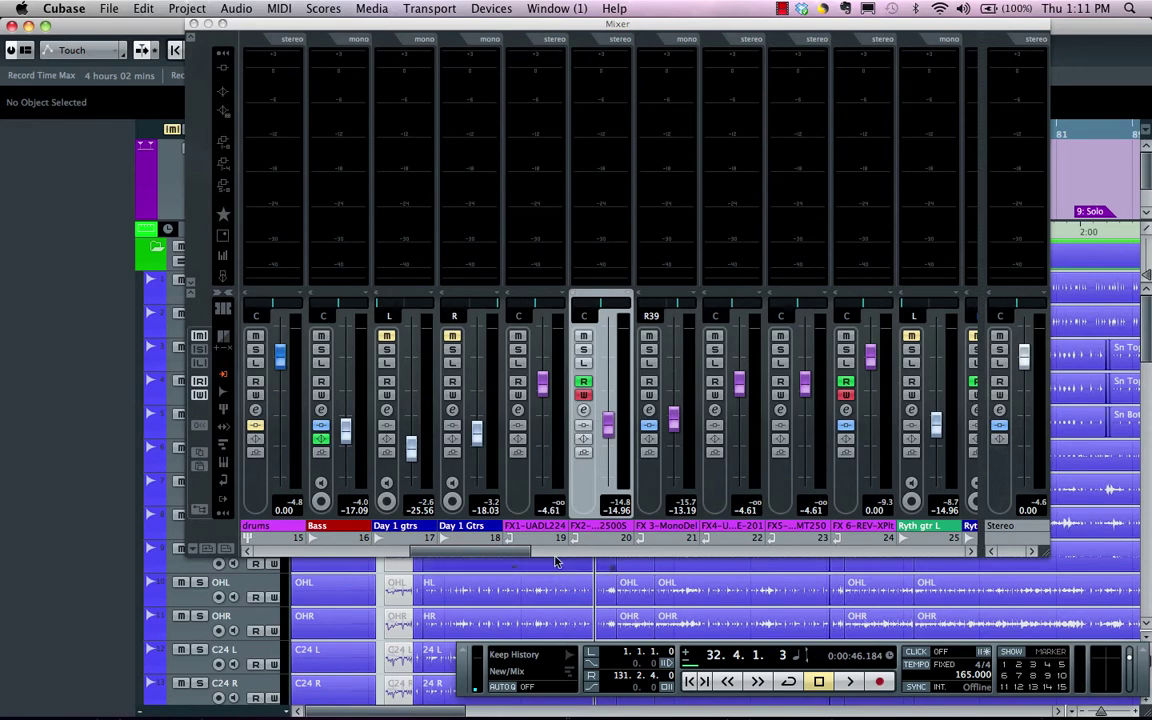
# - Bring the first drum channels into view in the mixer, uncover the project's track list, and select the Kik track
pyautogui.moveTo(490, 551); pyautogui.dragTo(316, 551)
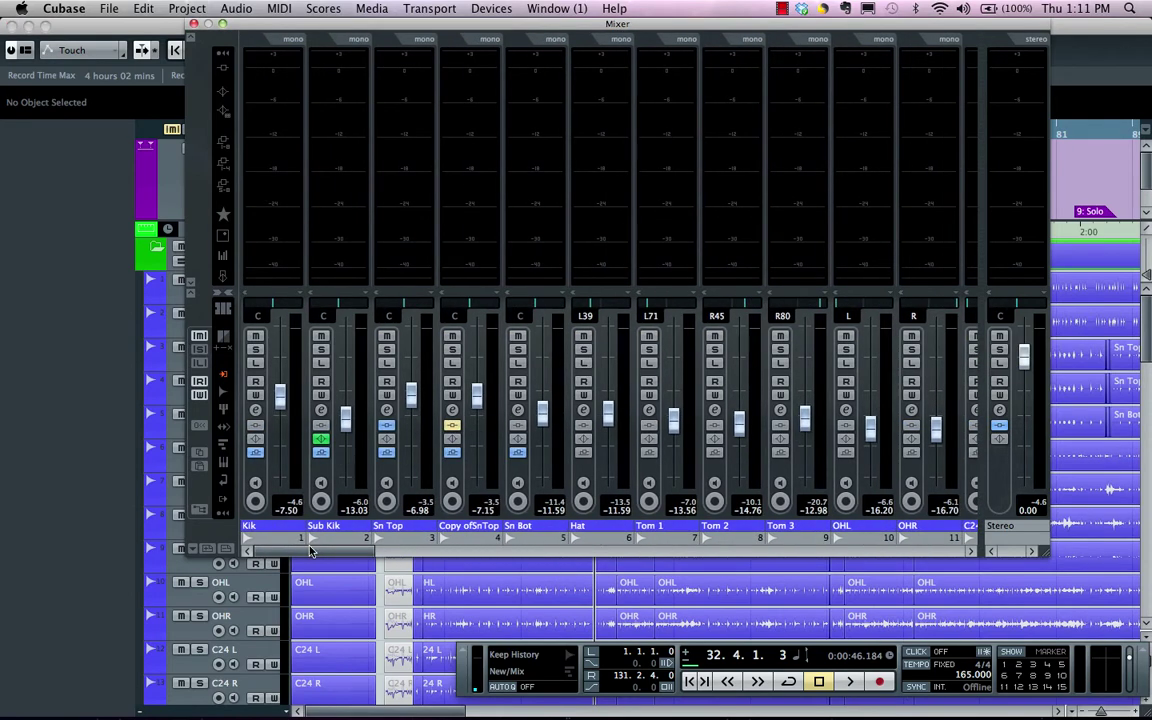
pyautogui.moveTo(285, 22); pyautogui.dragTo(385, 41)
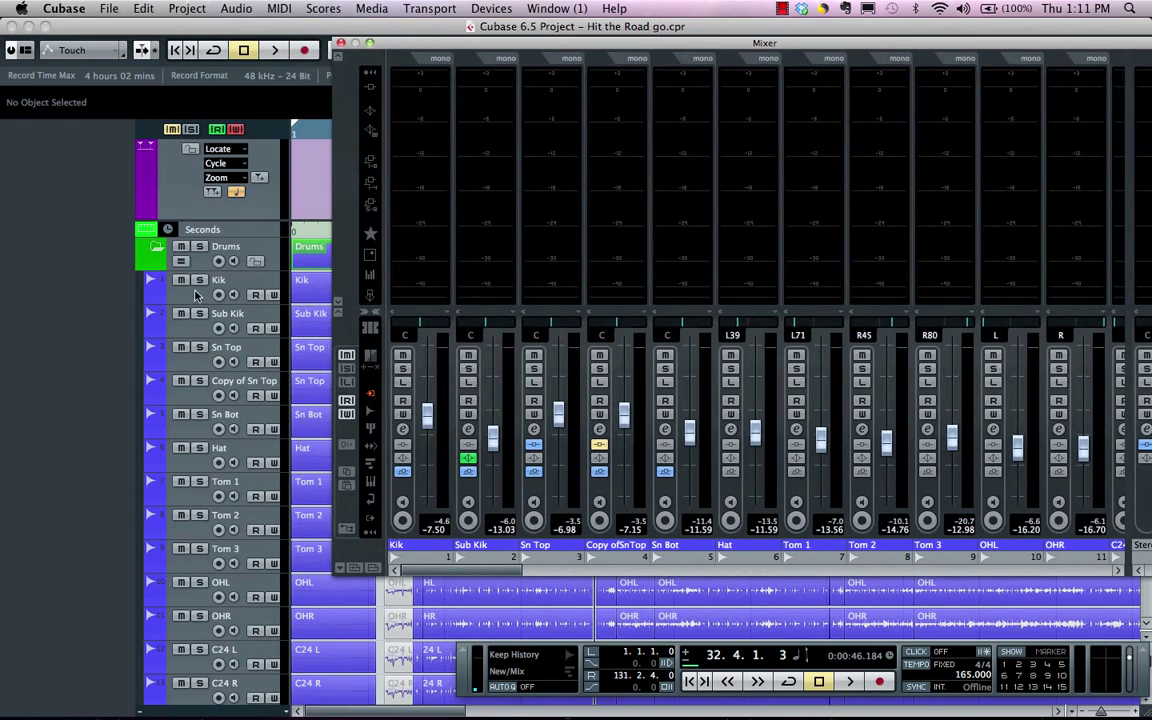
pyautogui.click(245, 290)
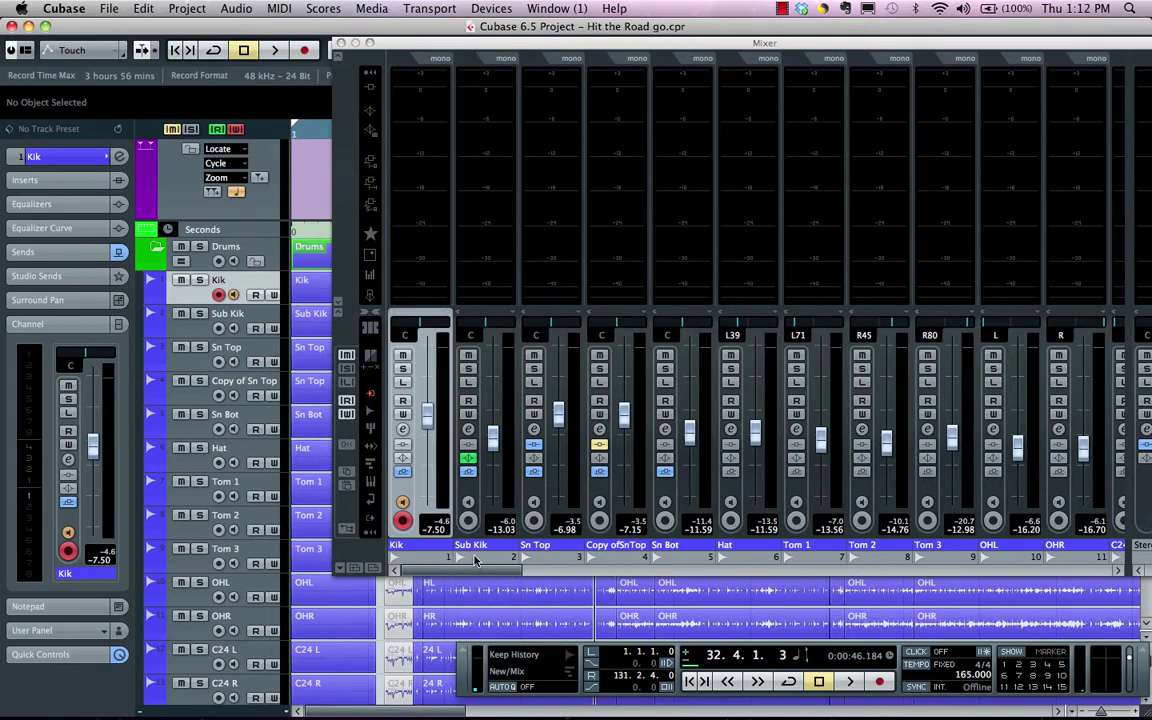
# - Try yellow as the Kik channel's color, compare it with the project track, and set the channel back to its original blue, Color 11
pyautogui.moveTo(474, 570); pyautogui.dragTo(441, 557)
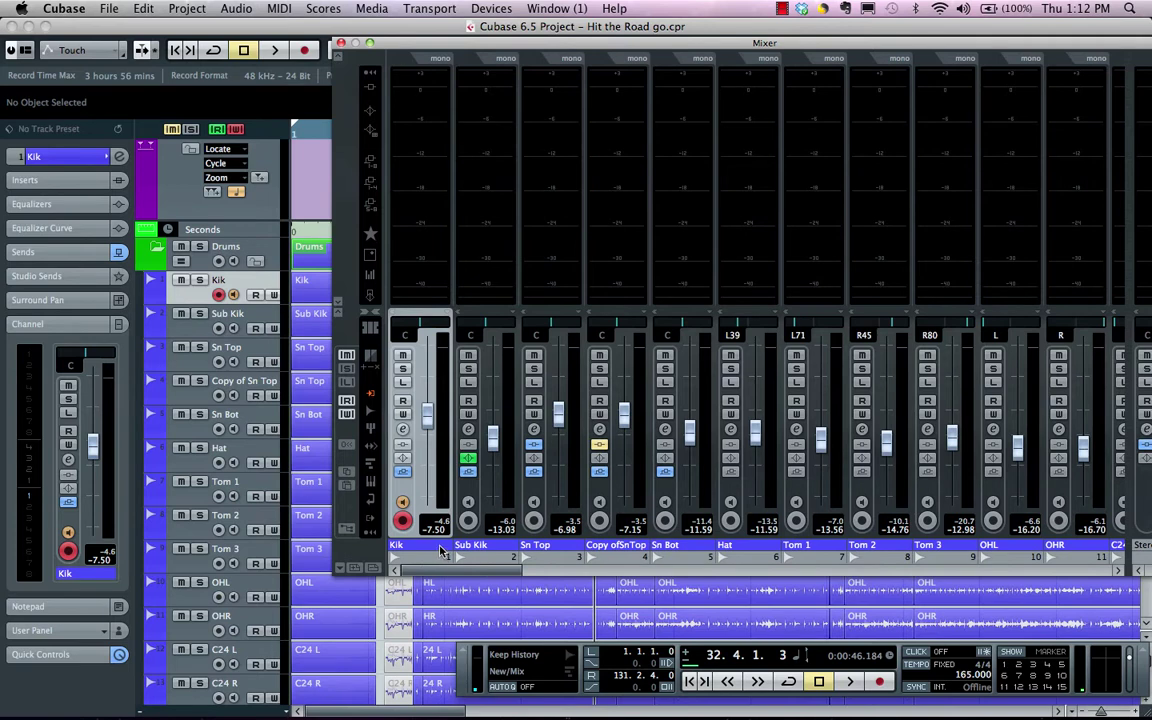
pyautogui.click(441, 549)
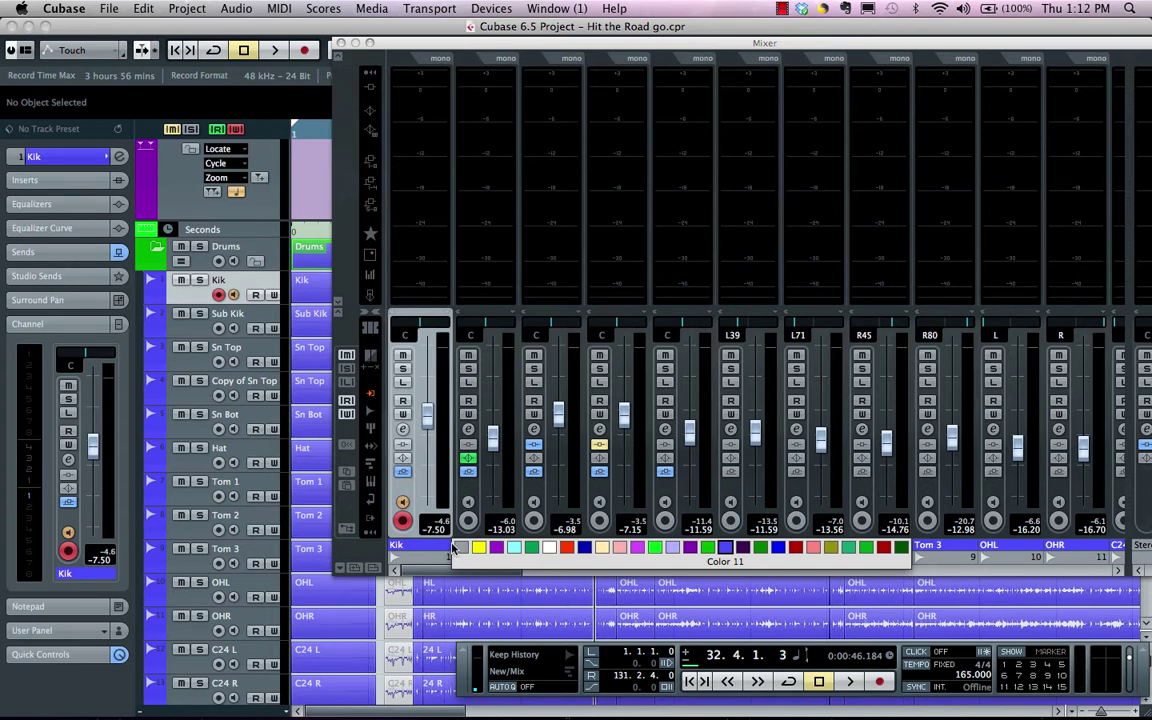
pyautogui.click(479, 548)
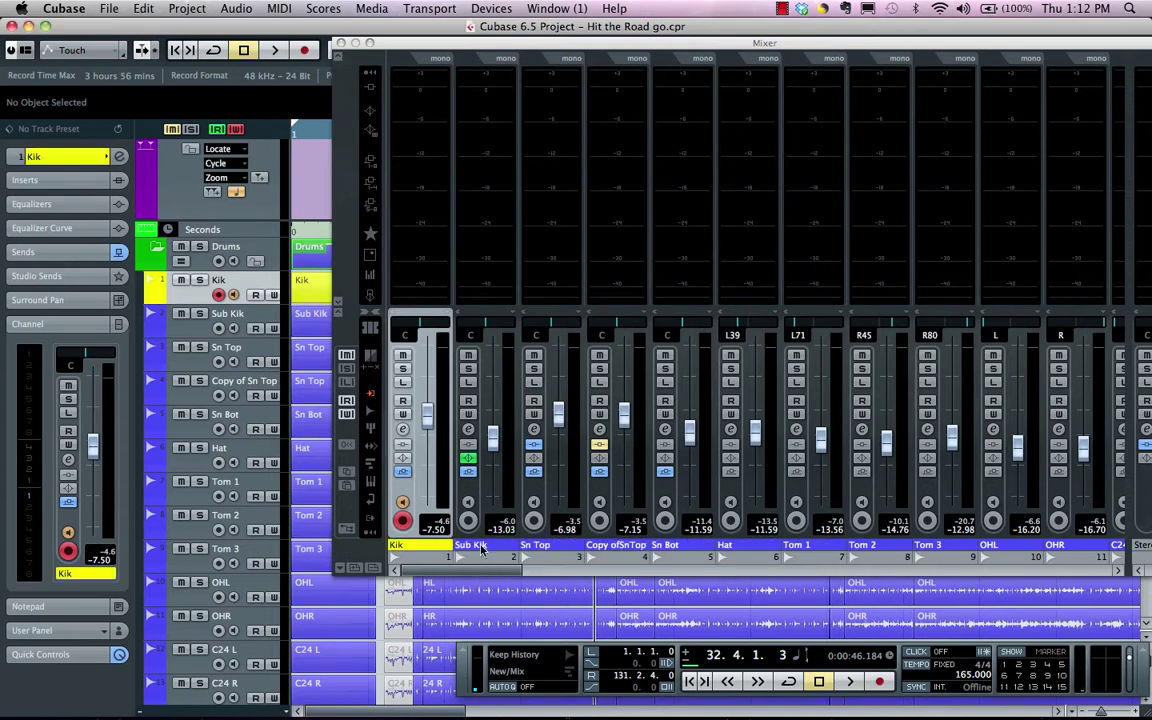
pyautogui.click(436, 44)
pyautogui.moveTo(436, 44); pyautogui.dragTo(636, 111)
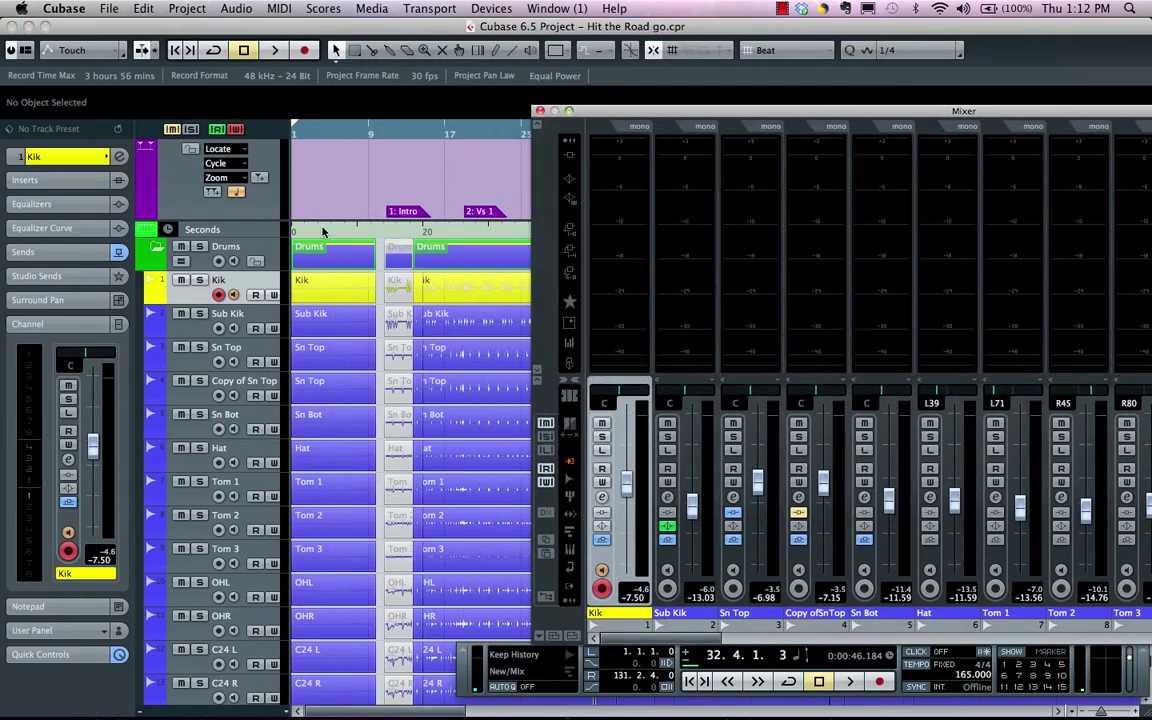
pyautogui.click(641, 617)
pyautogui.click(920, 620)
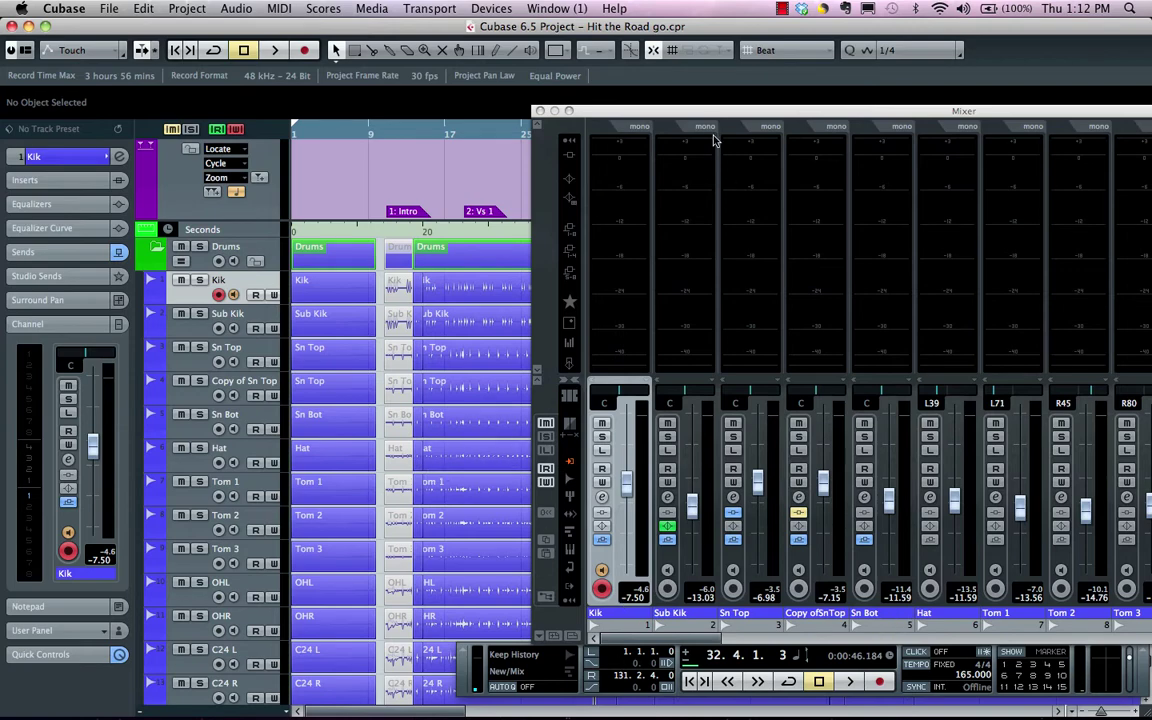
# - Cycle the mixer's extended section through the panners, studio sends, sends 5–8 and sends 1–4, ending with all eight sends shown
pyautogui.moveTo(630, 108); pyautogui.dragTo(267, 57)
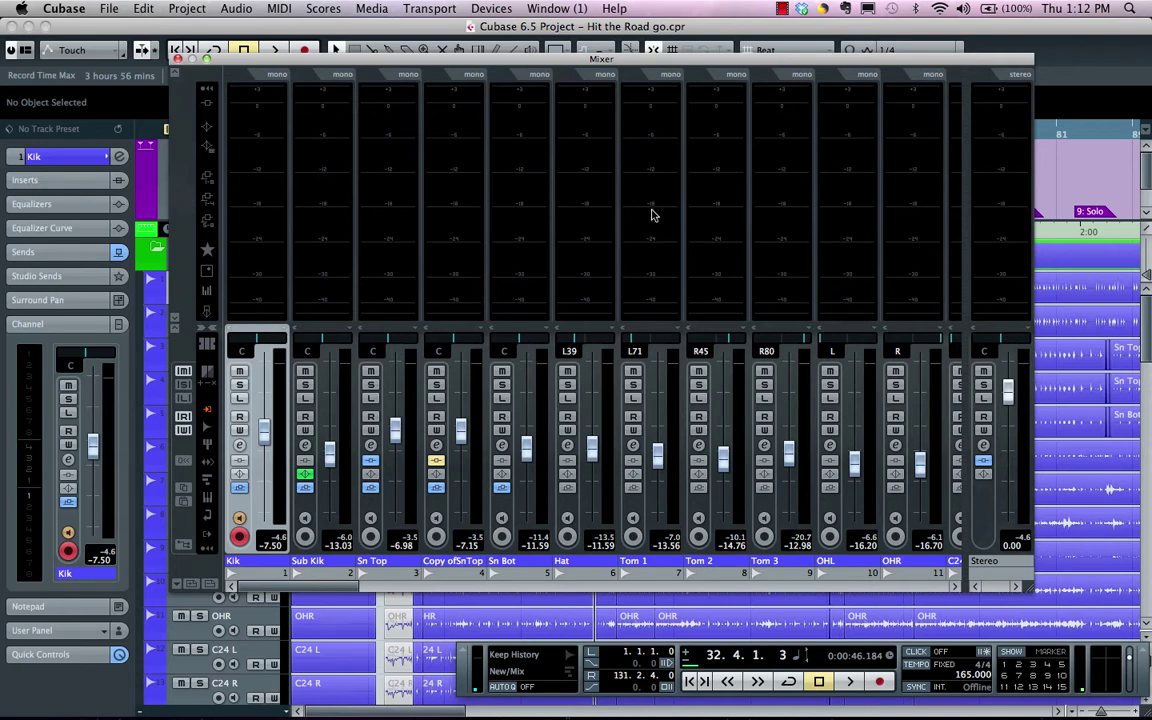
pyautogui.click(207, 272)
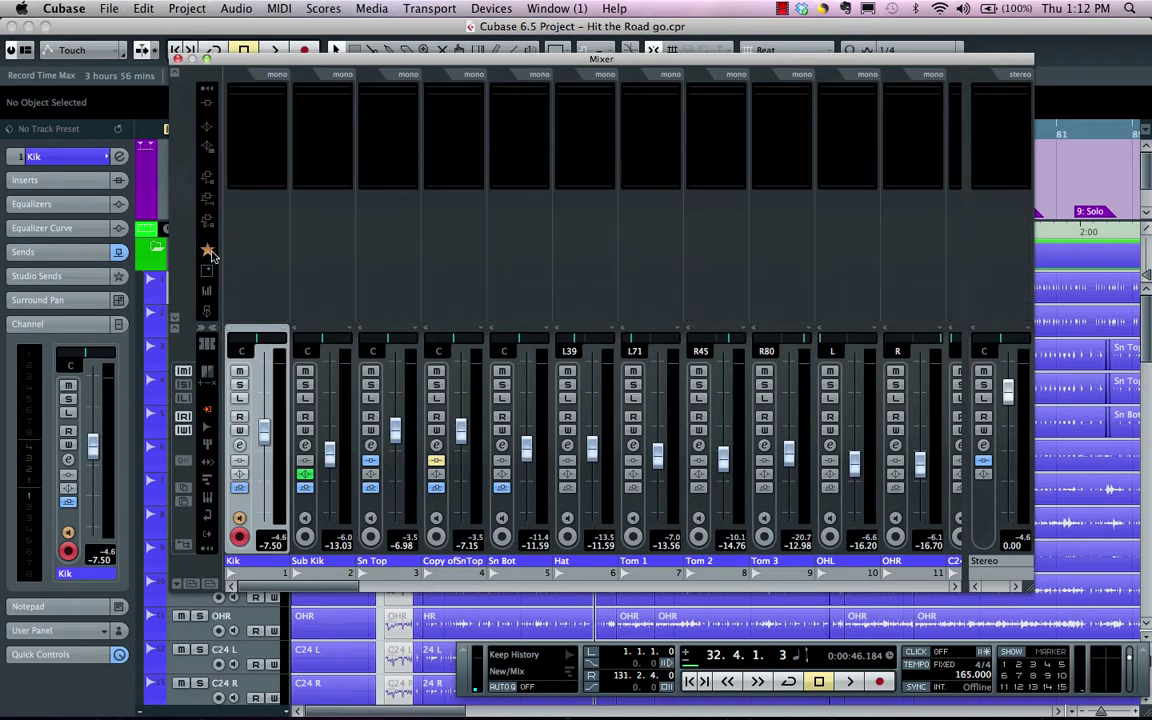
pyautogui.click(207, 250)
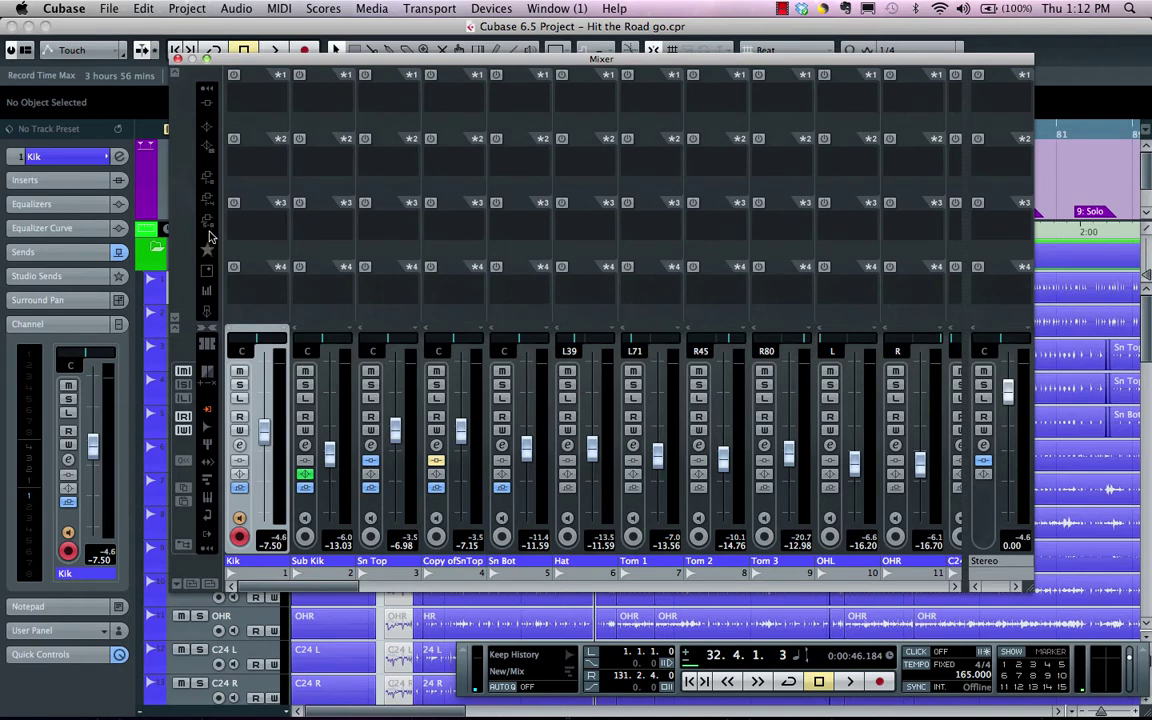
pyautogui.click(207, 220)
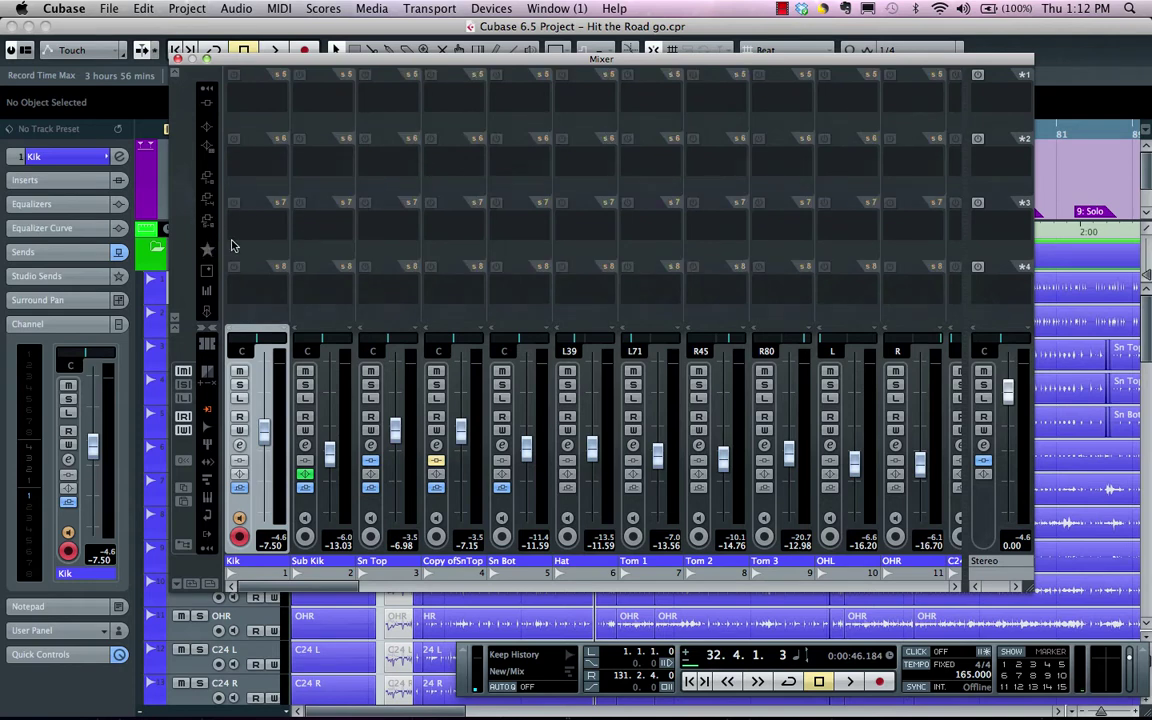
pyautogui.click(207, 179)
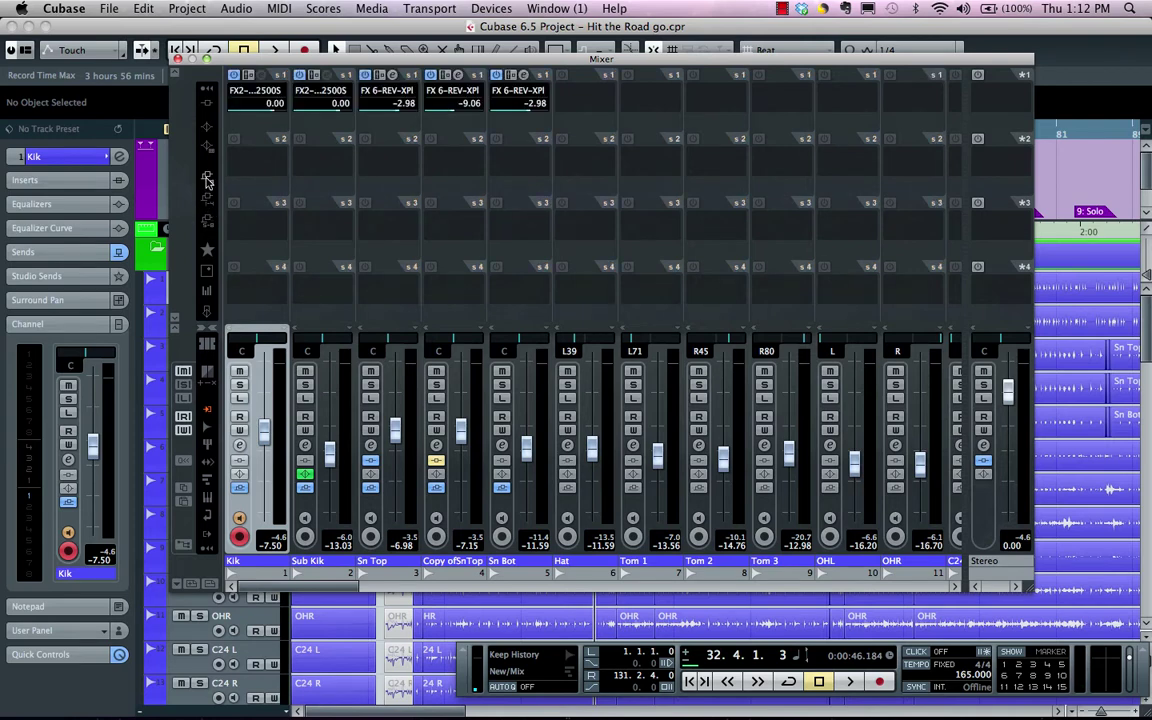
pyautogui.click(207, 179)
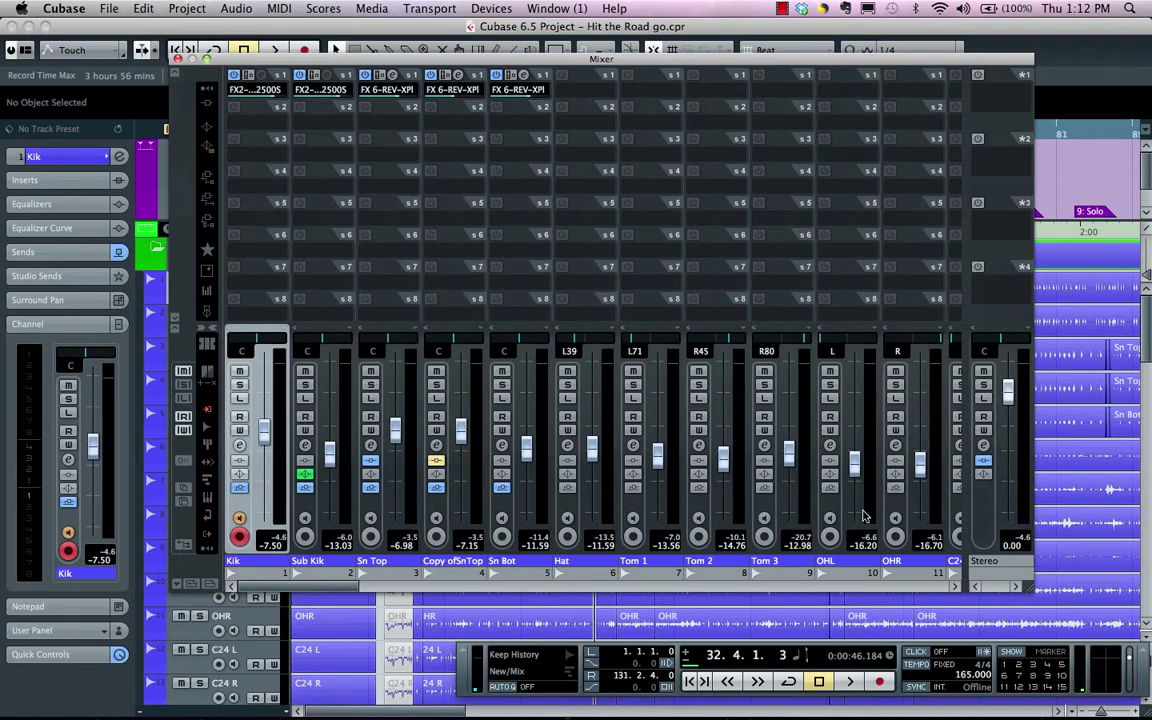
# - Select the drum channels from Kik to OHR, route their send 3 to FX 6-REV-X Plate, and activate that send on all of them
pyautogui.keyDown('super'); pyautogui.click(895, 537); pyautogui.keyUp('super')
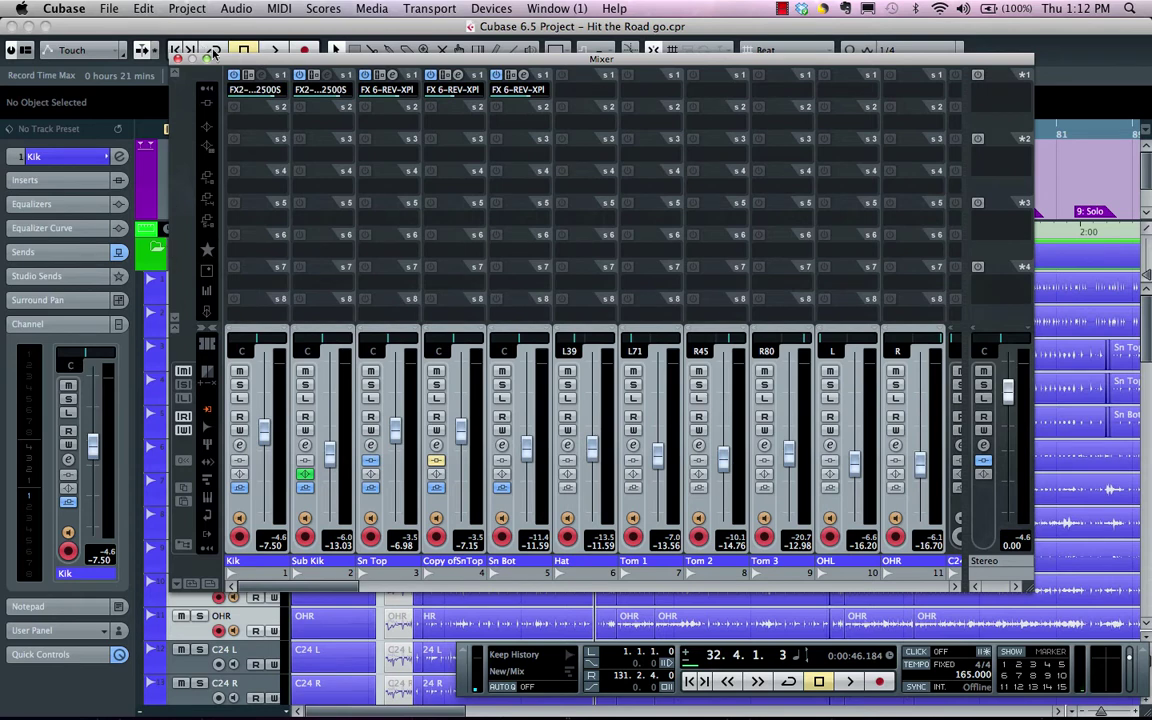
pyautogui.click(263, 153)
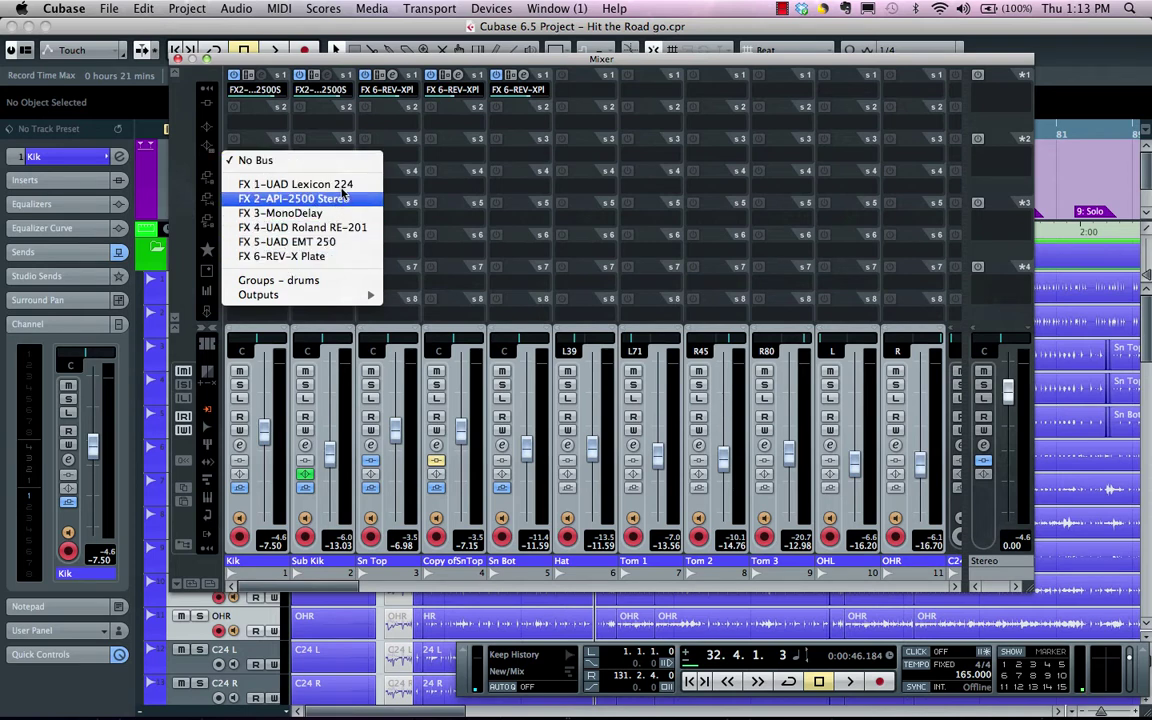
pyautogui.click(328, 256)
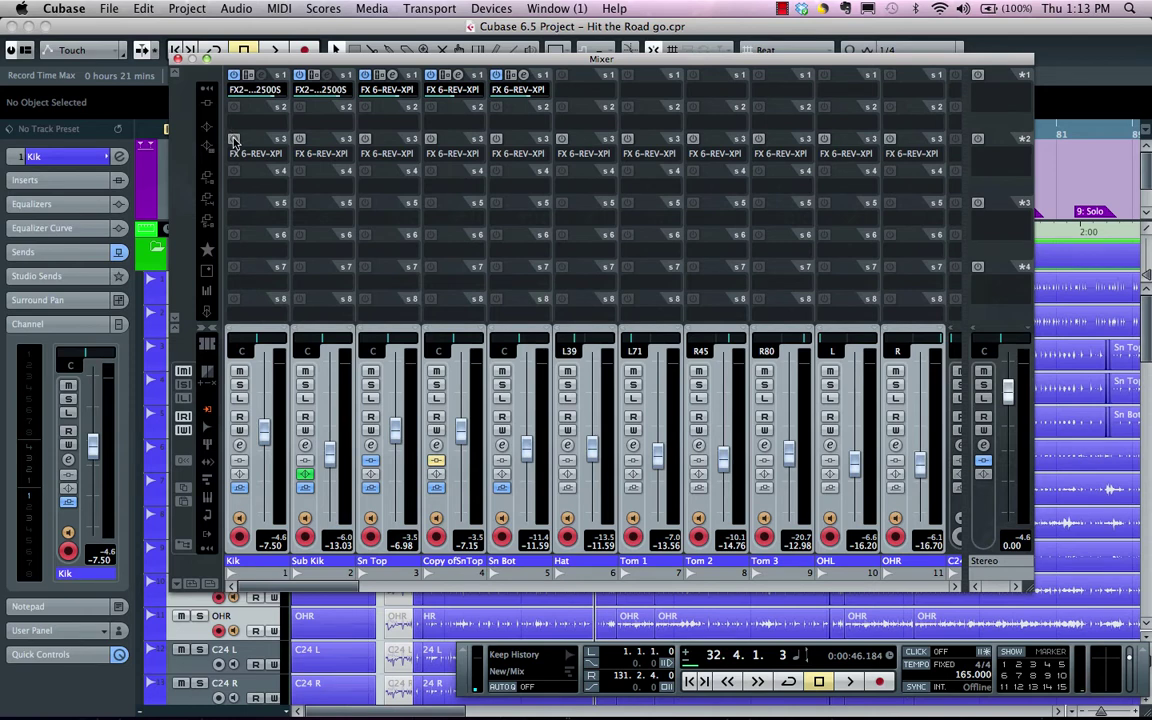
pyautogui.click(234, 141)
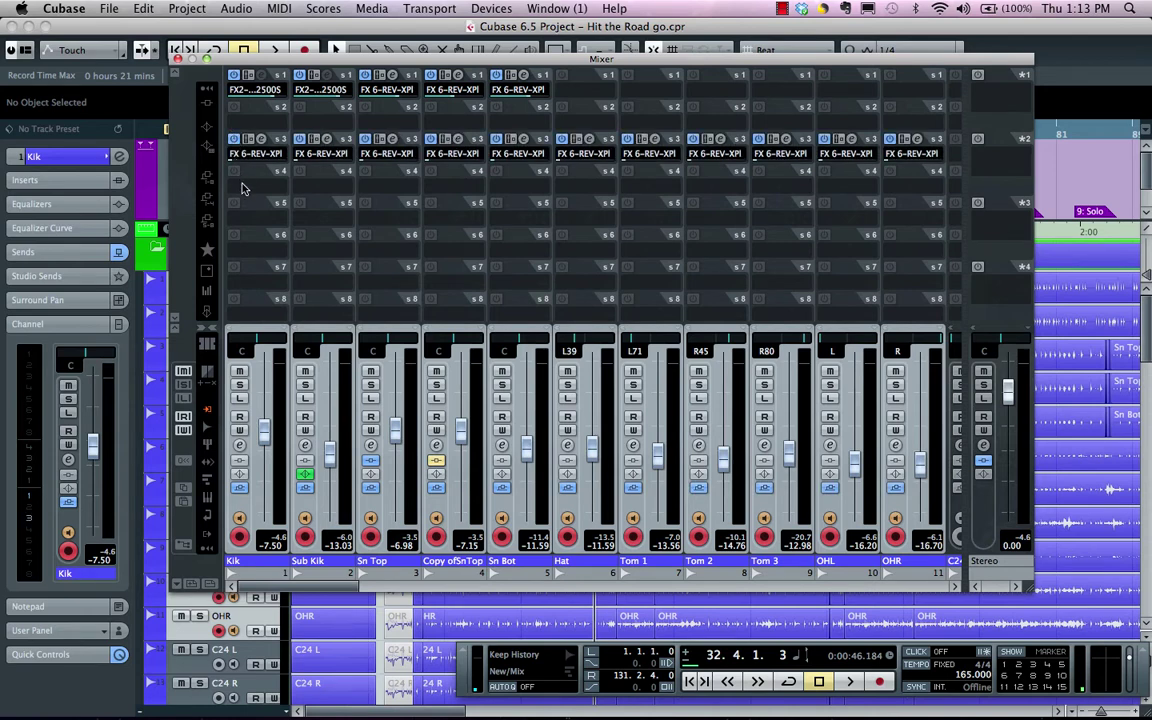
# - Route send 4 of the selected drum channels to FX 3-MonoDelay and activate it
pyautogui.click(241, 188)
pyautogui.click(267, 247)
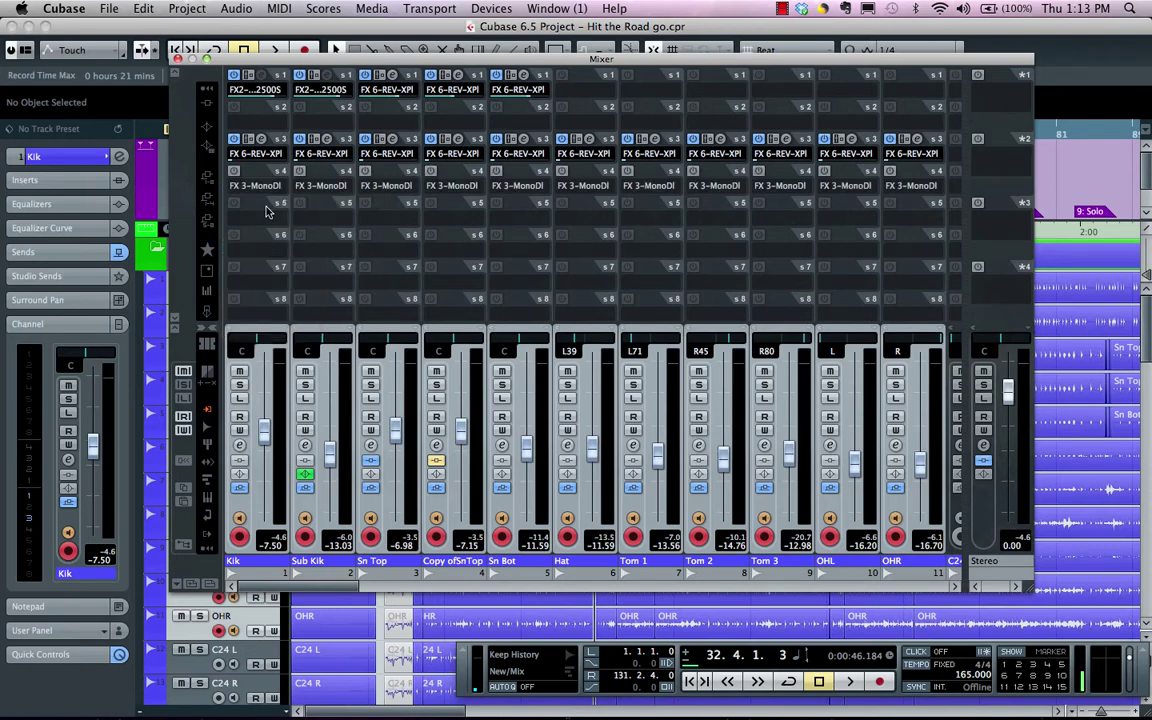
pyautogui.click(235, 172)
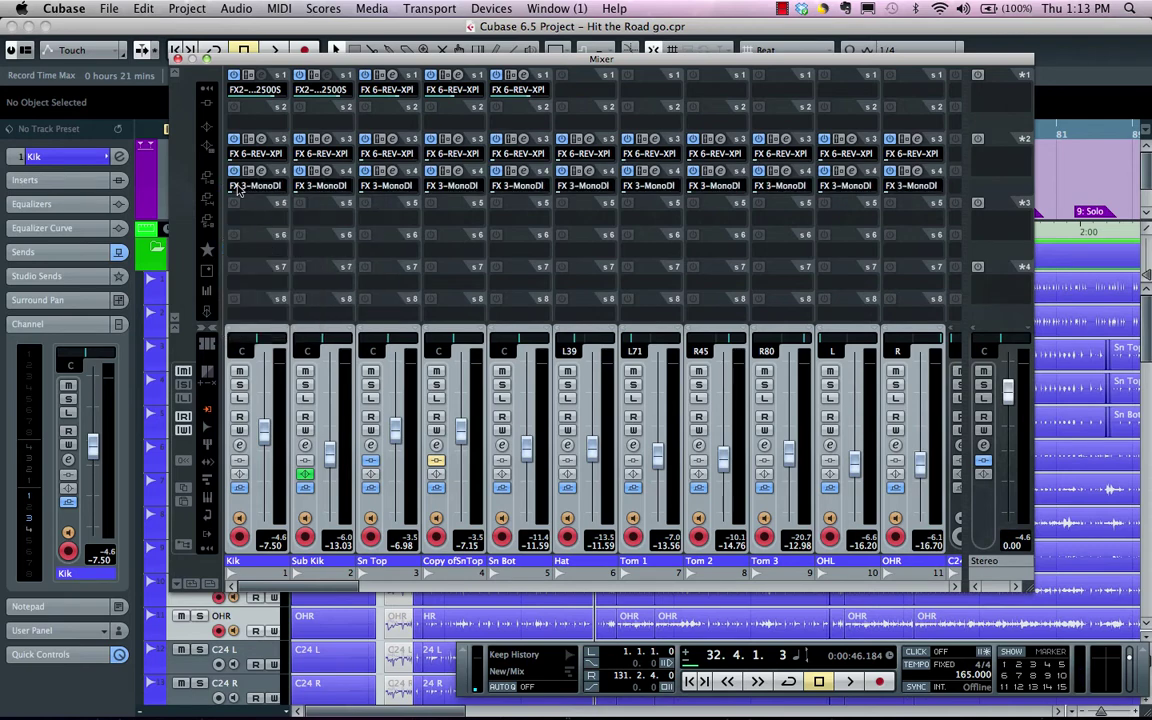
# - Set sends 4 and 3 of the selected drum channels back to No Bus
pyautogui.click(265, 187)
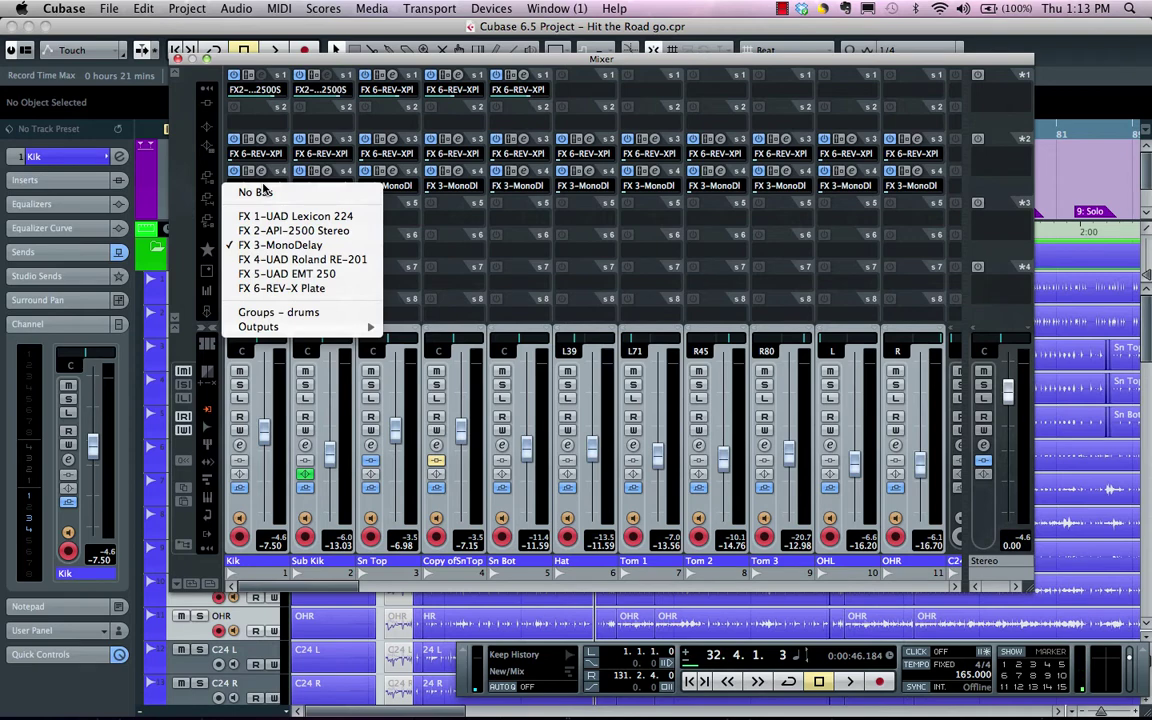
pyautogui.click(262, 189)
pyautogui.click(265, 158)
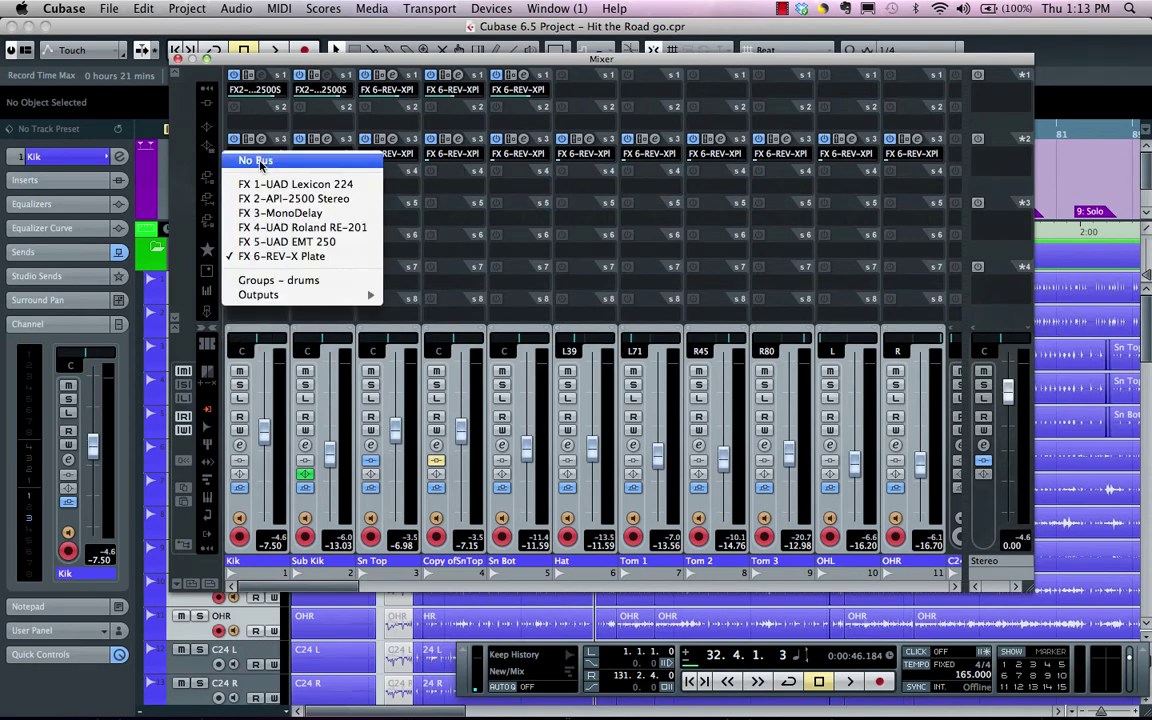
pyautogui.click(262, 160)
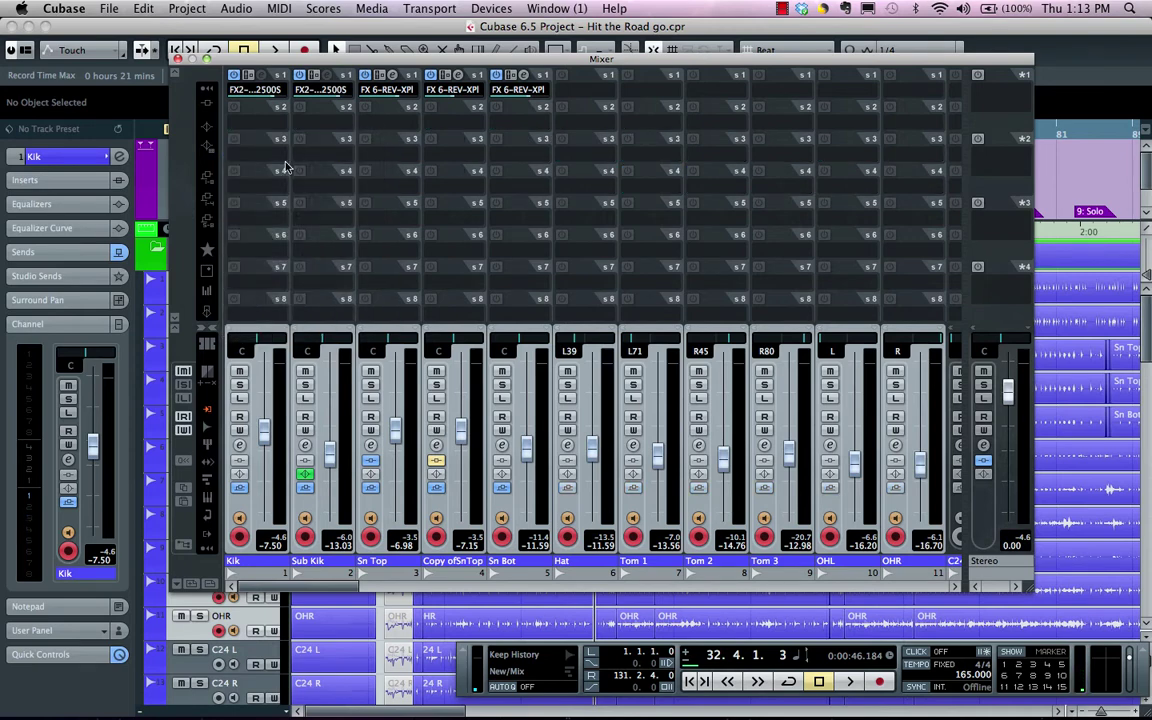
# - Show the insert effect slots on all channels in the mixer's extended section
pyautogui.click(204, 102)
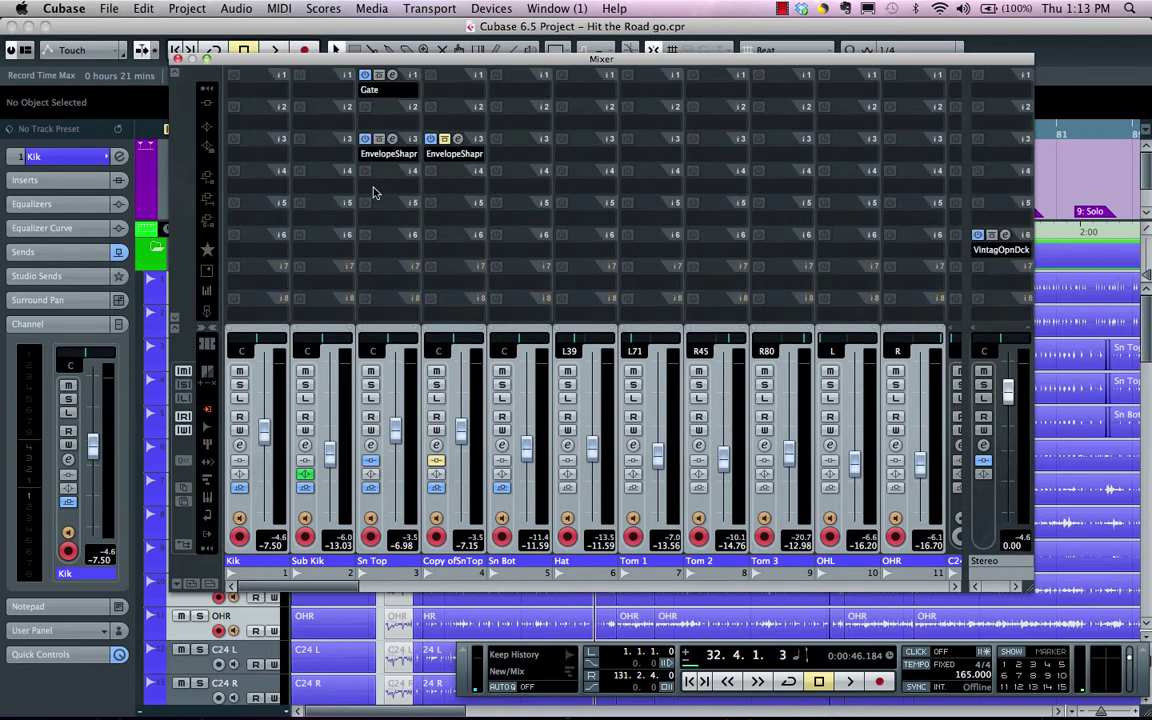
# - Try copying the EnvelopeShaper insert from the Sn Top channel to insert slot 3 of Sub Kik, and undo the copy
pyautogui.moveTo(415, 84)
pyautogui.mouseDown()
pyautogui.moveTo(419, 174)
pyautogui.moveTo(416, 84)
pyautogui.mouseUp()
pyautogui.moveTo(415, 143); pyautogui.dragTo(322, 140)
pyautogui.click(305, 142)
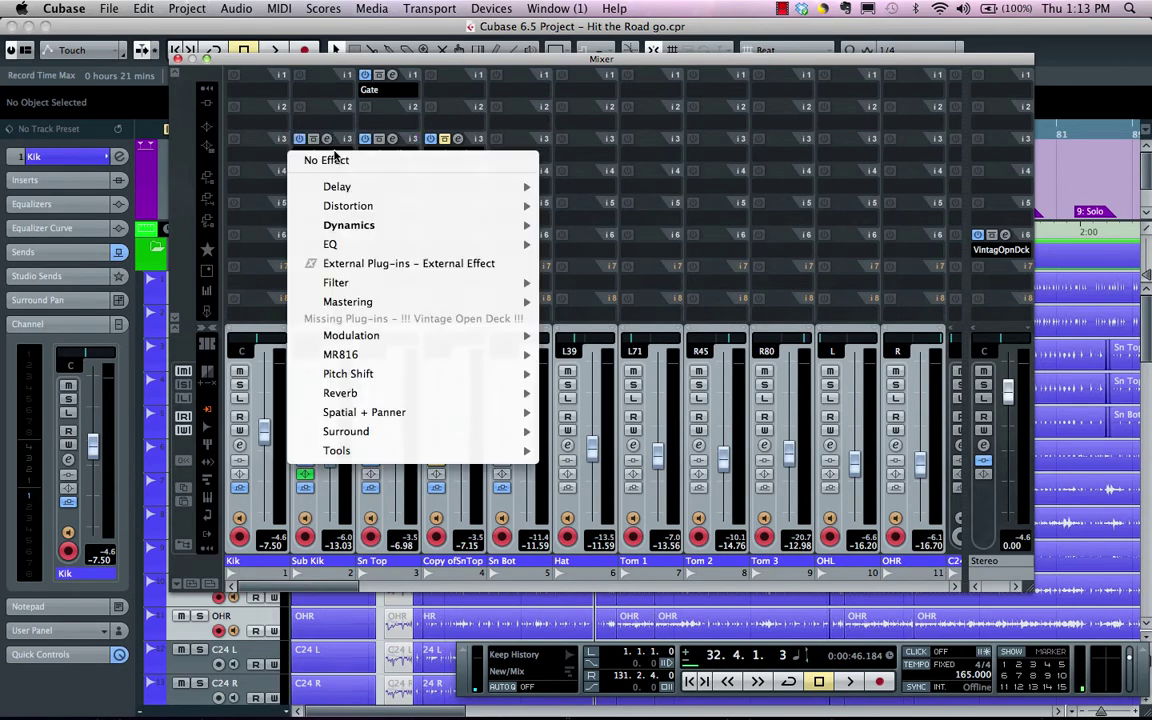
pyautogui.click(396, 130)
pyautogui.hotkey('ctrl', 'z')
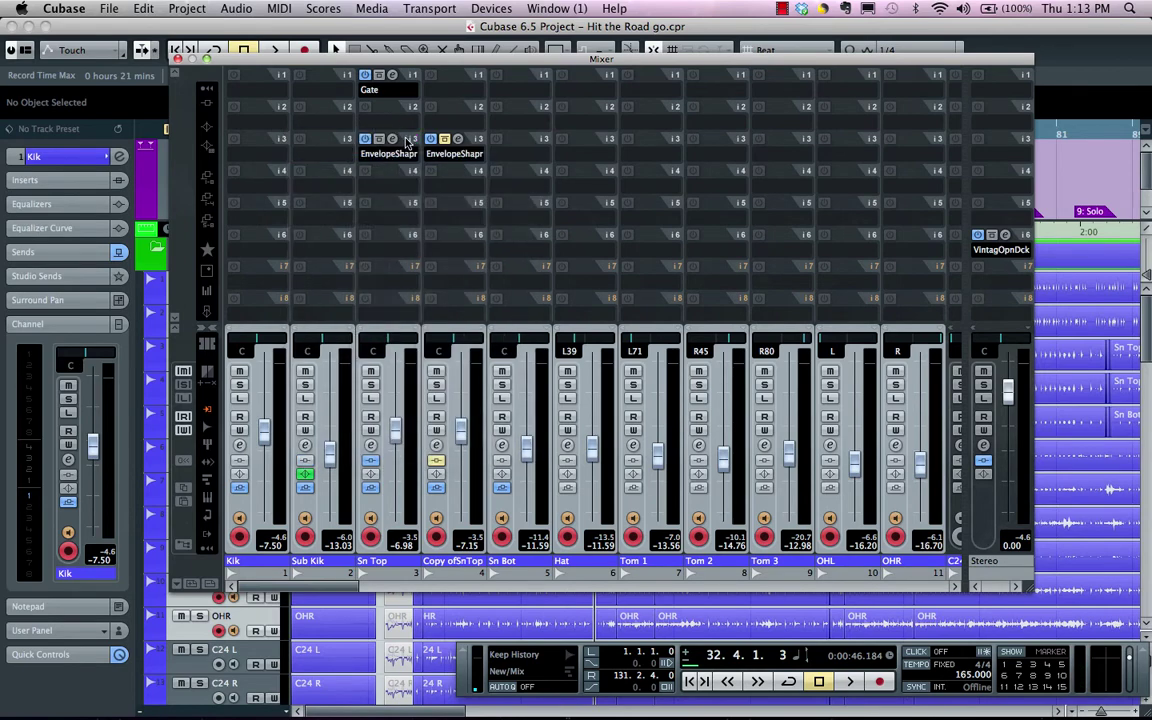
# - Show the input and output routing section above the inserts, and reposition the mixer window so that section is fully accessible
pyautogui.click(178, 75)
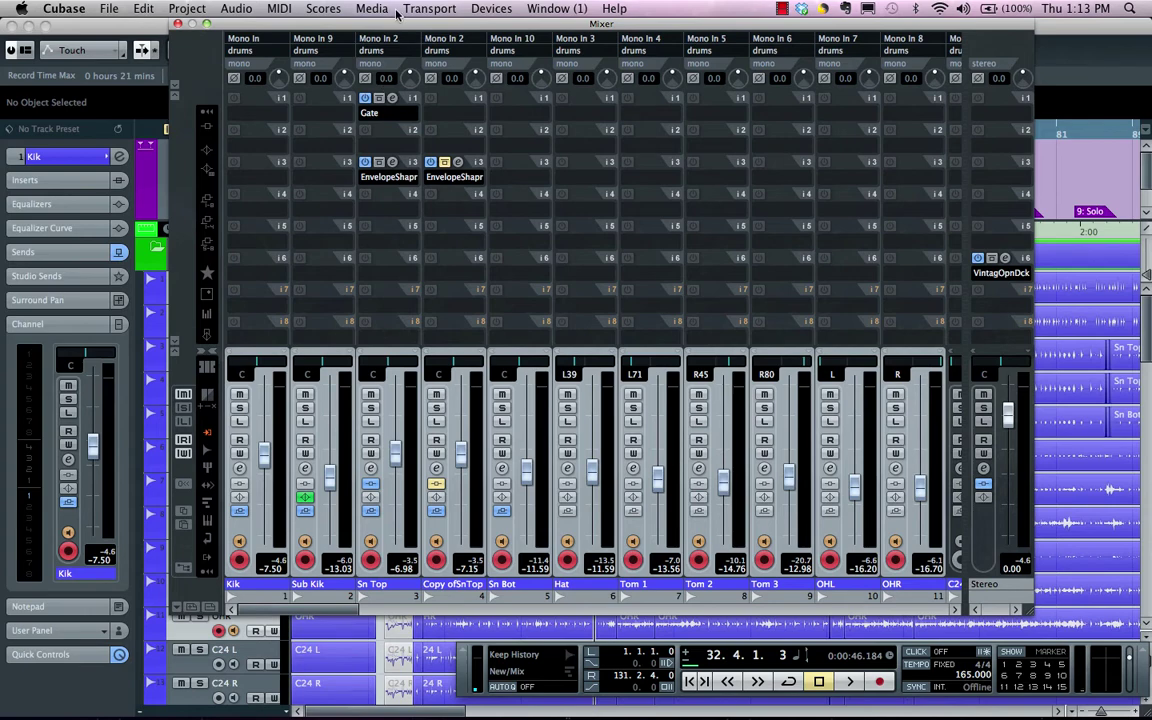
pyautogui.moveTo(390, 25); pyautogui.dragTo(341, 32)
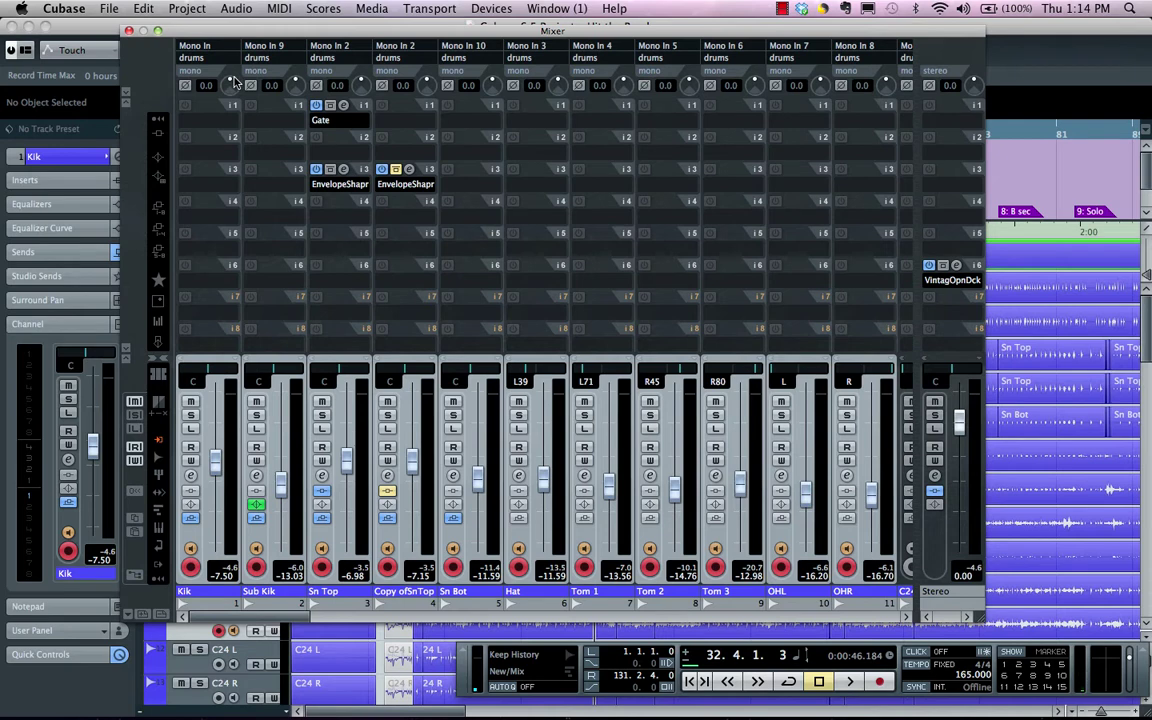
# - Set the input of all selected drum channels to Mono In 2 at once
pyautogui.moveTo(233, 84)
pyautogui.mouseDown()
pyautogui.moveTo(226, 26)
pyautogui.moveTo(226, 100)
pyautogui.moveTo(234, 85)
pyautogui.mouseUp()
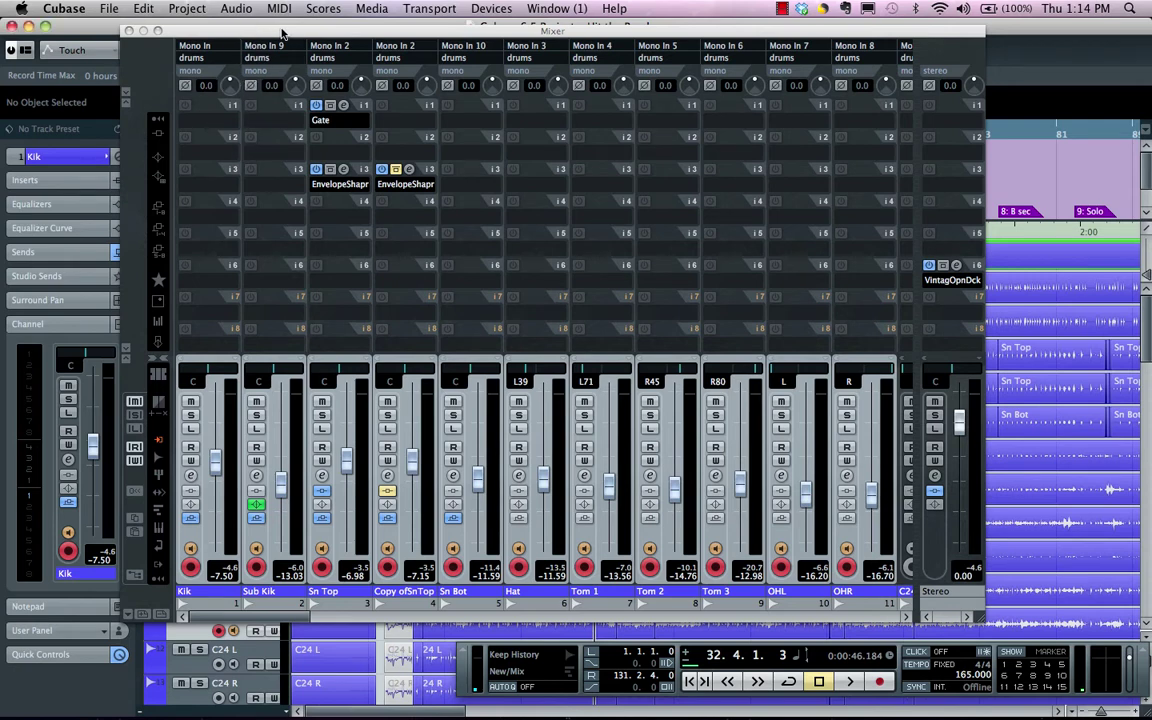
pyautogui.click(209, 47)
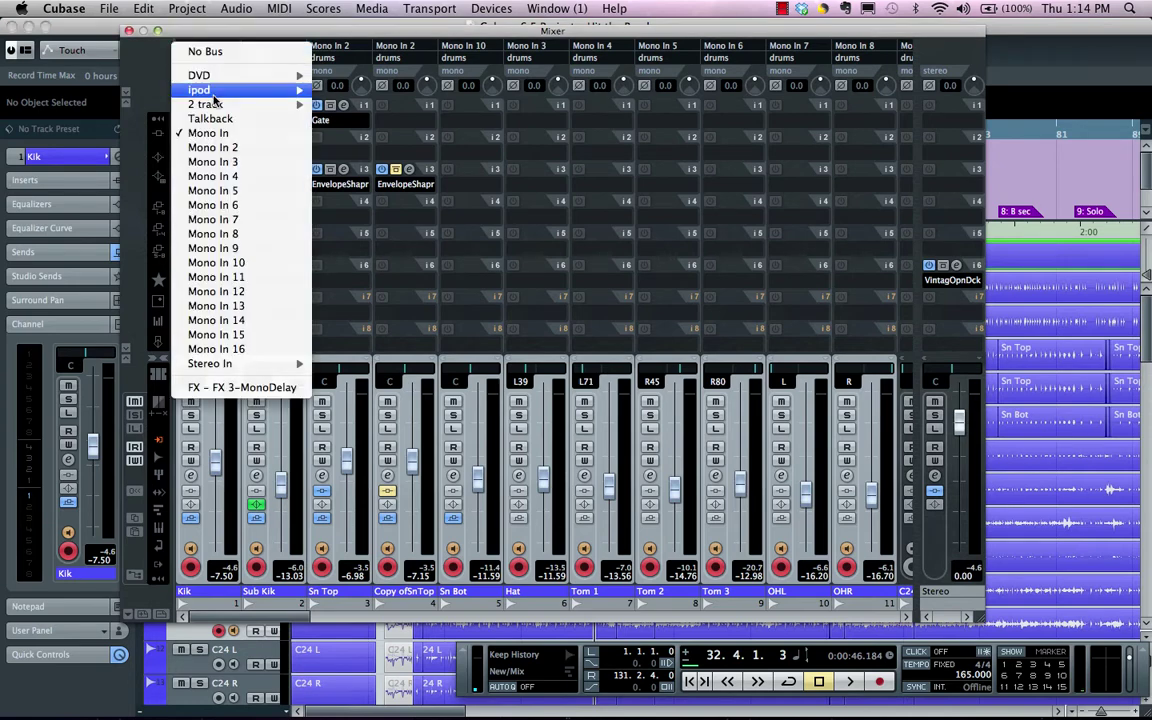
pyautogui.keyDown('alt'); pyautogui.keyDown('shift'); pyautogui.click(217, 150); pyautogui.keyUp('shift'); pyautogui.keyUp('alt')
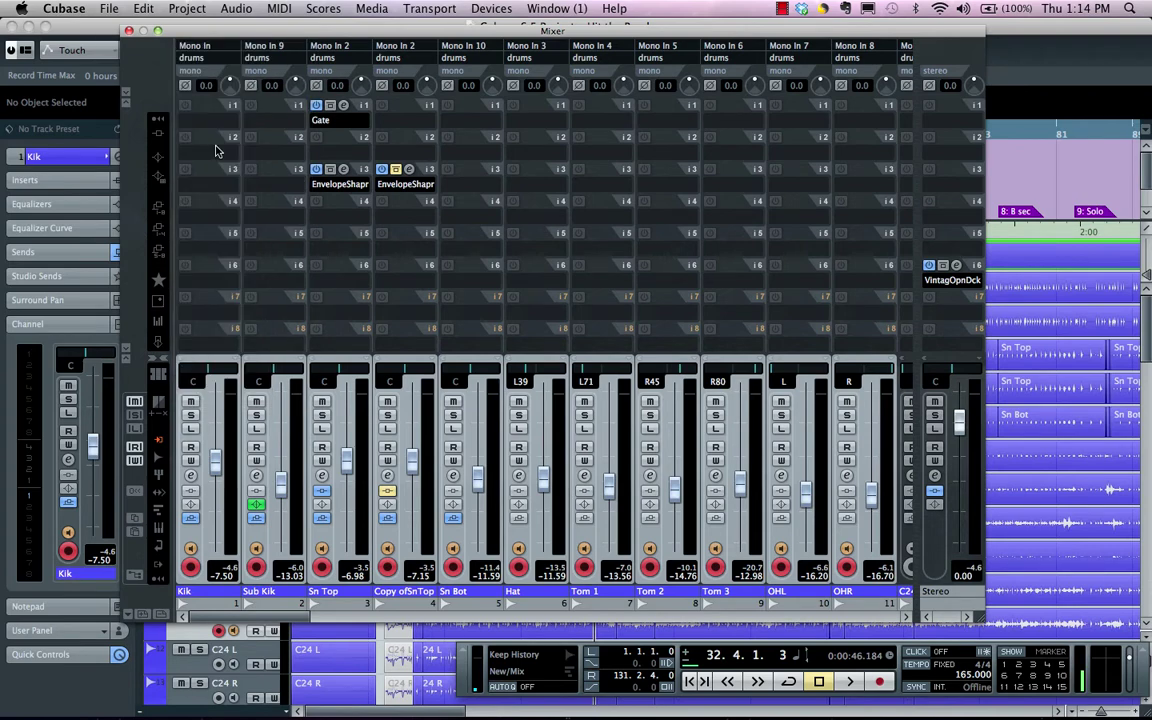
# - Route the outputs of all selected drum channels to Stereo, and return them to the drums group
pyautogui.click(200, 58)
pyautogui.keyDown('alt'); pyautogui.keyDown('shift'); pyautogui.click(195, 85); pyautogui.keyUp('shift'); pyautogui.keyUp('alt')
pyautogui.click(196, 58)
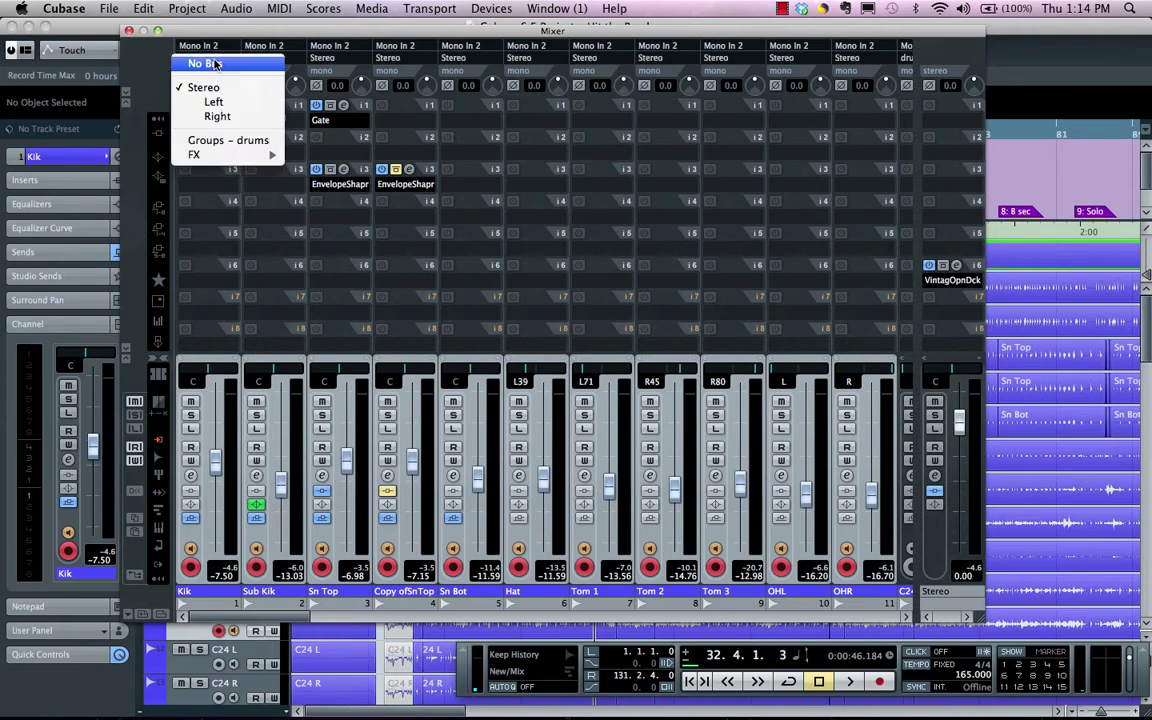
pyautogui.keyDown('alt'); pyautogui.keyDown('shift'); pyautogui.click(215, 140); pyautogui.keyUp('shift'); pyautogui.keyUp('alt')
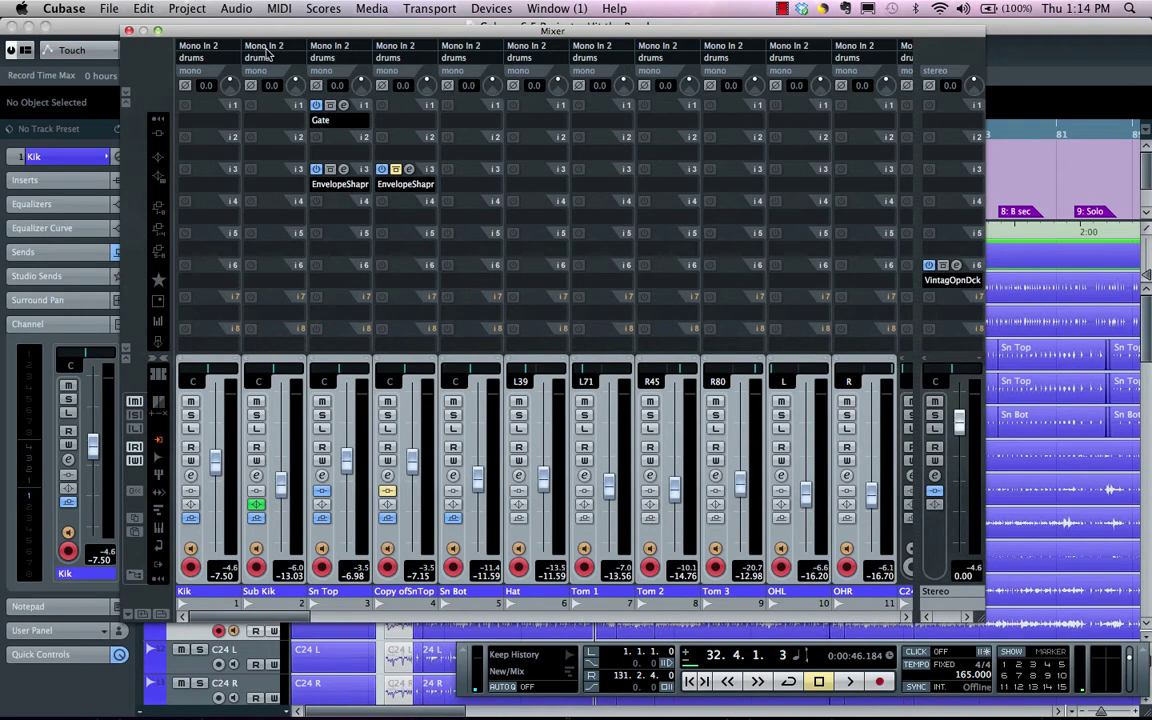
# - Assign the selected drum channels' inputs in ascending order, starting with Mono In on the Kik channel
pyautogui.click(206, 47)
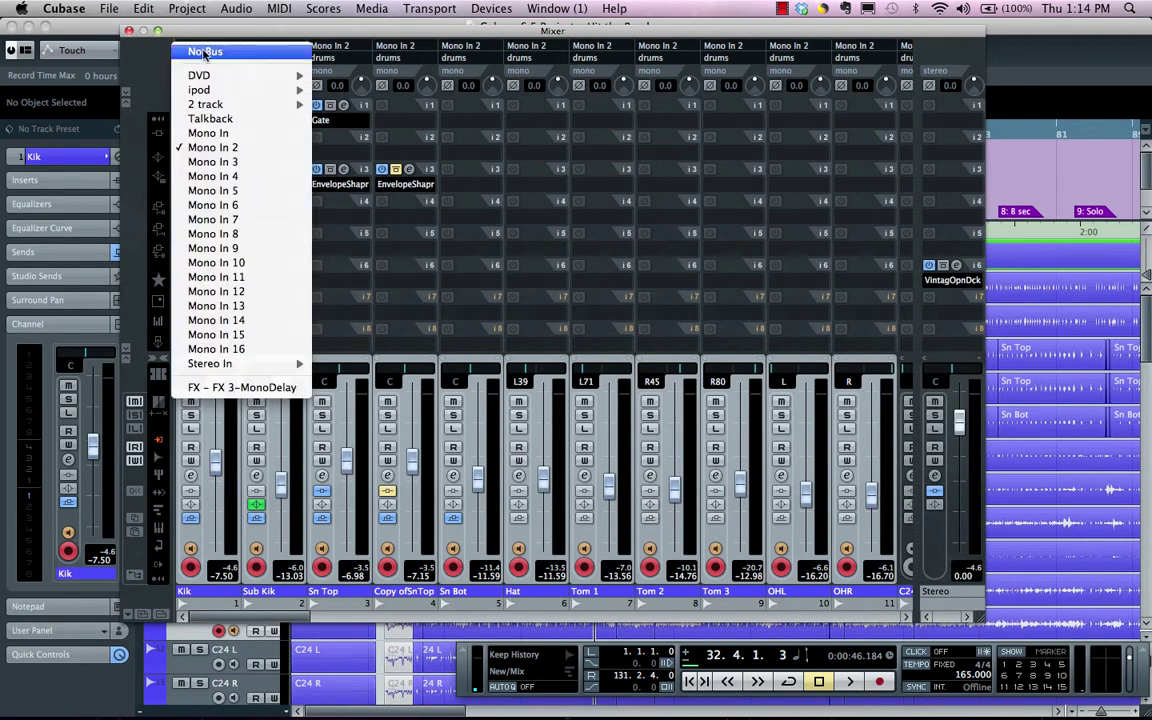
pyautogui.click(211, 132)
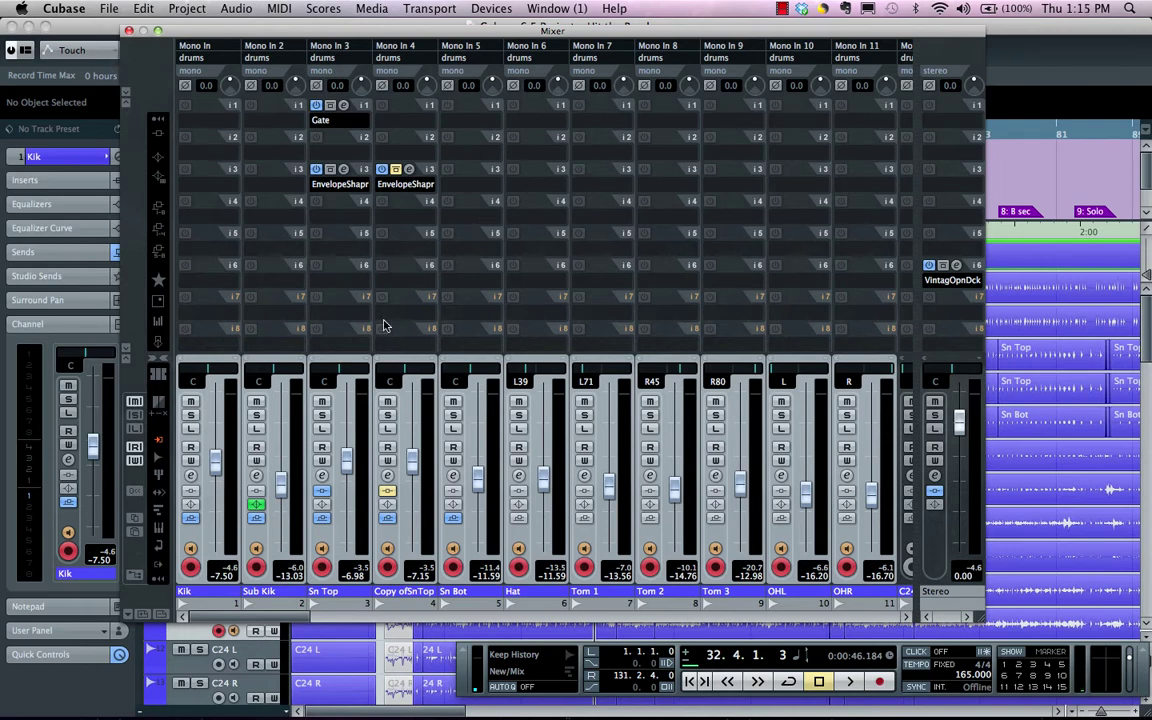
# - Switch the extended section of all channels through the available views, ending with the EQ curves
pyautogui.click(160, 137)
pyautogui.click(160, 137)
pyautogui.click(157, 178)
pyautogui.click(155, 156)
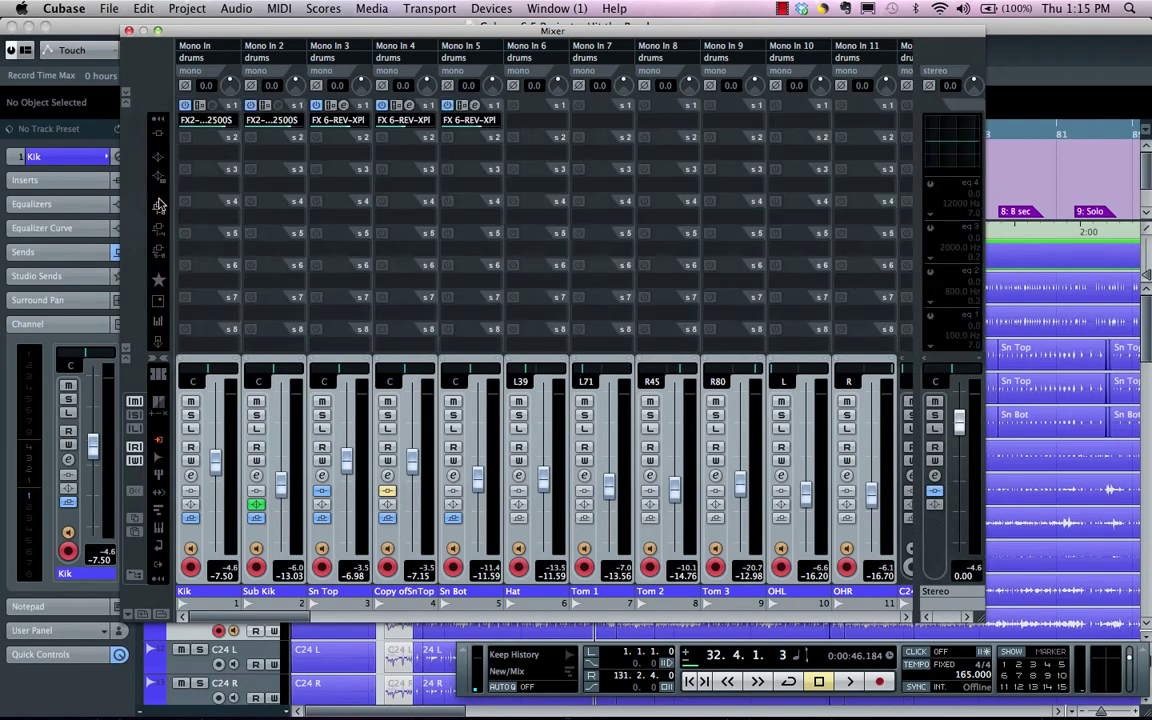
pyautogui.click(157, 178)
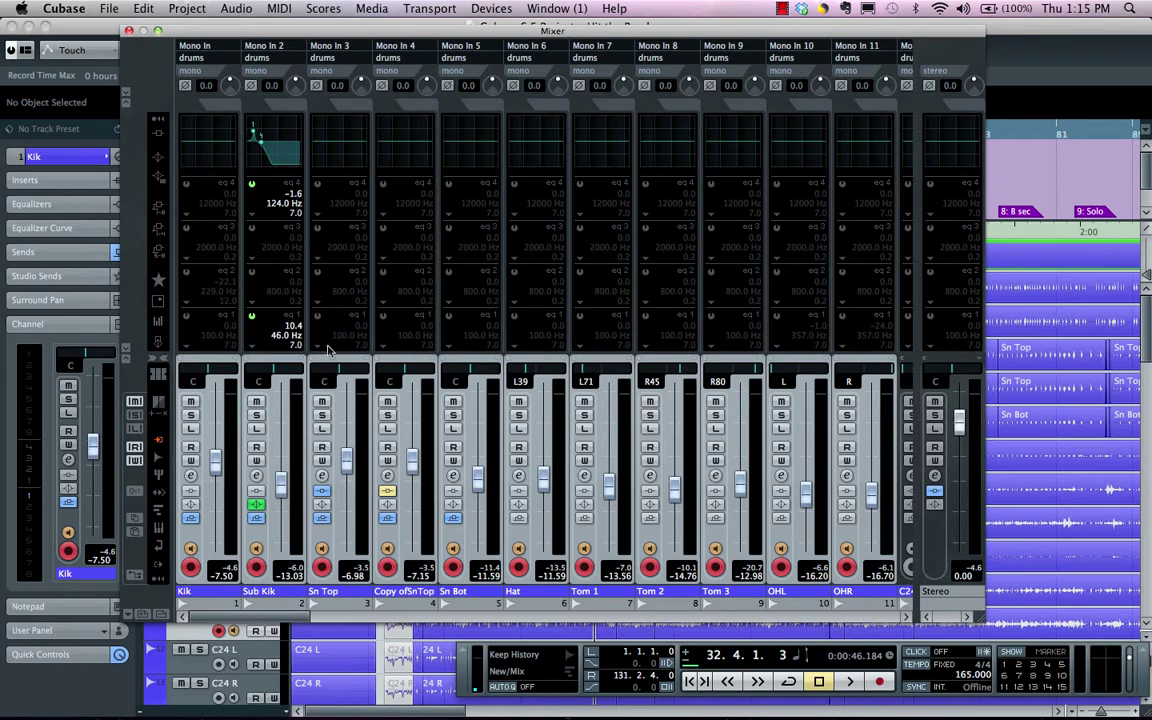
# - Set individual extended views: Inserts on Sn Top, Meter on Copy of SnTop, and Sends 1-4 on Sn Bot
pyautogui.click(368, 357)
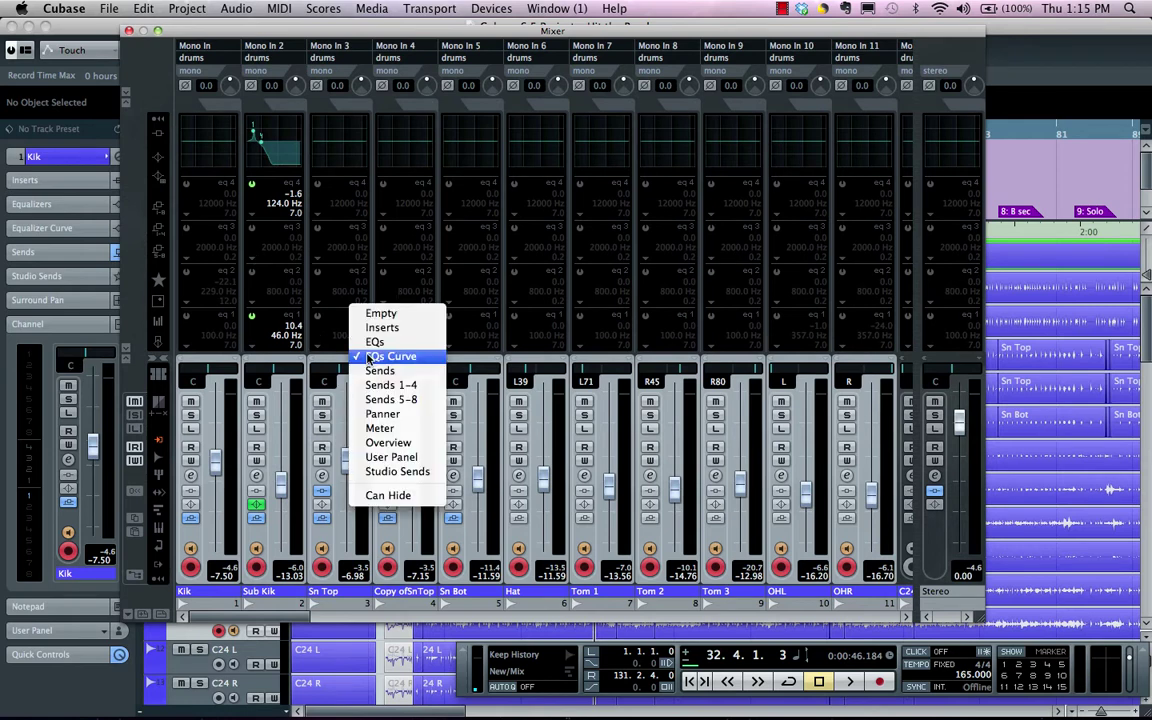
pyautogui.click(386, 327)
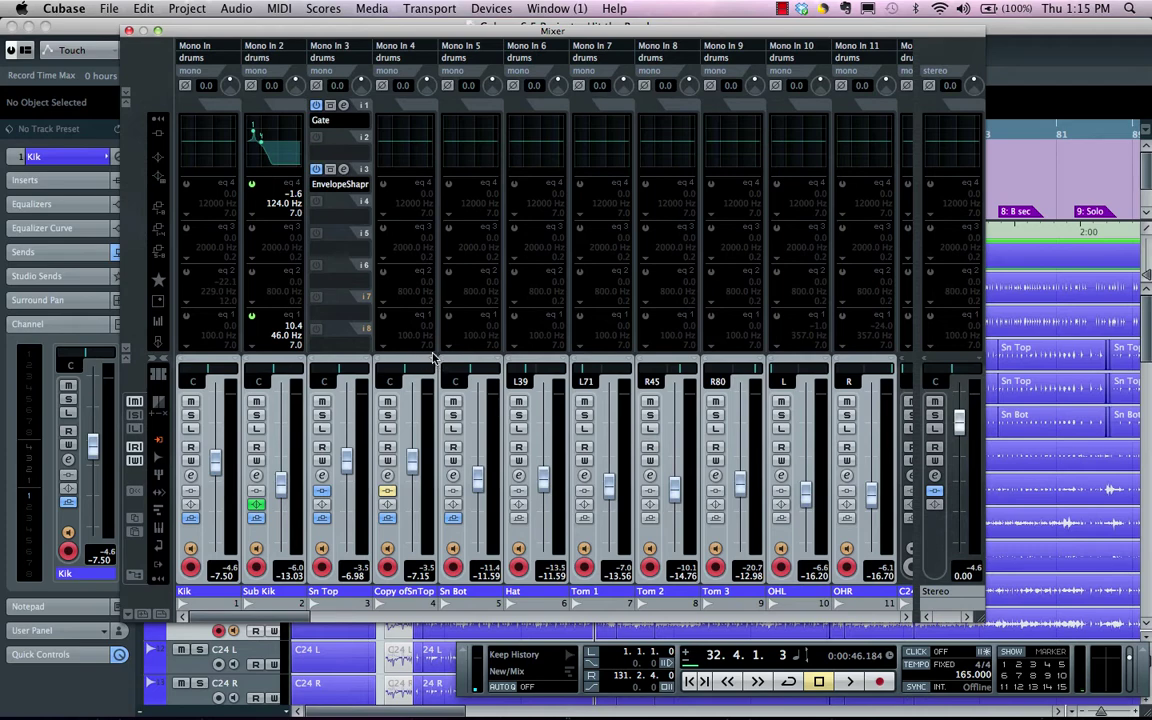
pyautogui.click(433, 357)
pyautogui.click(455, 429)
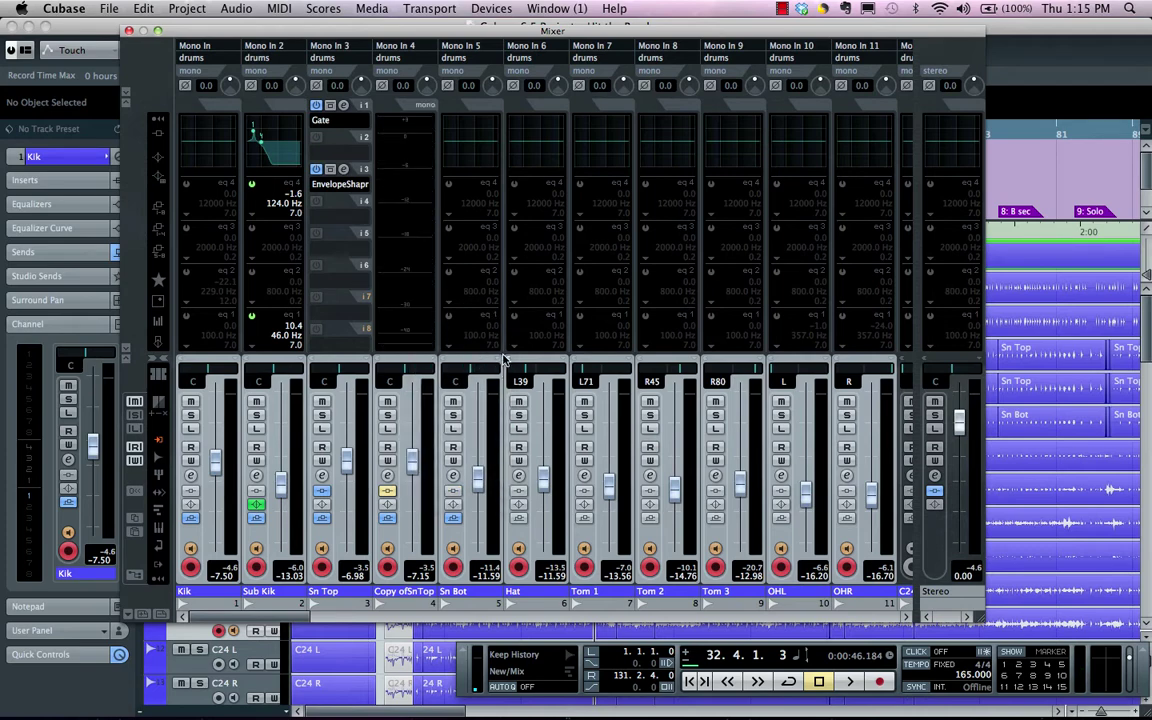
pyautogui.click(505, 359)
pyautogui.click(504, 386)
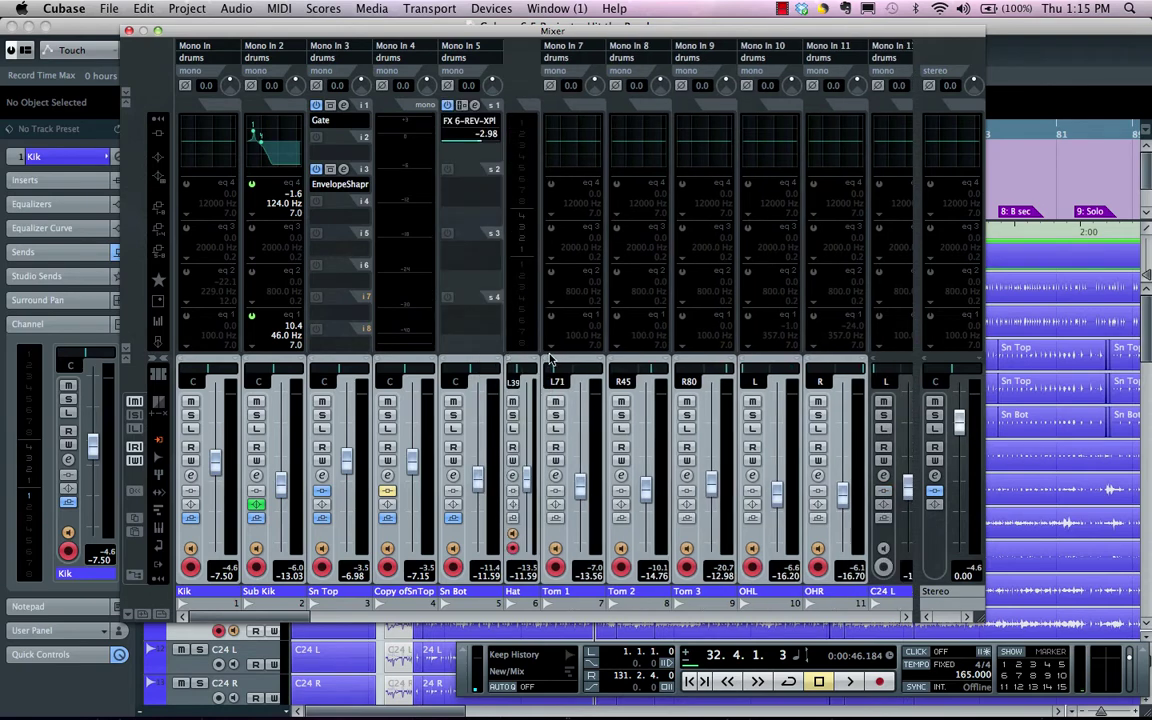
# - Narrow the Hat and Tom 1 channel strips, and select only the Kik channel
pyautogui.click(540, 365)
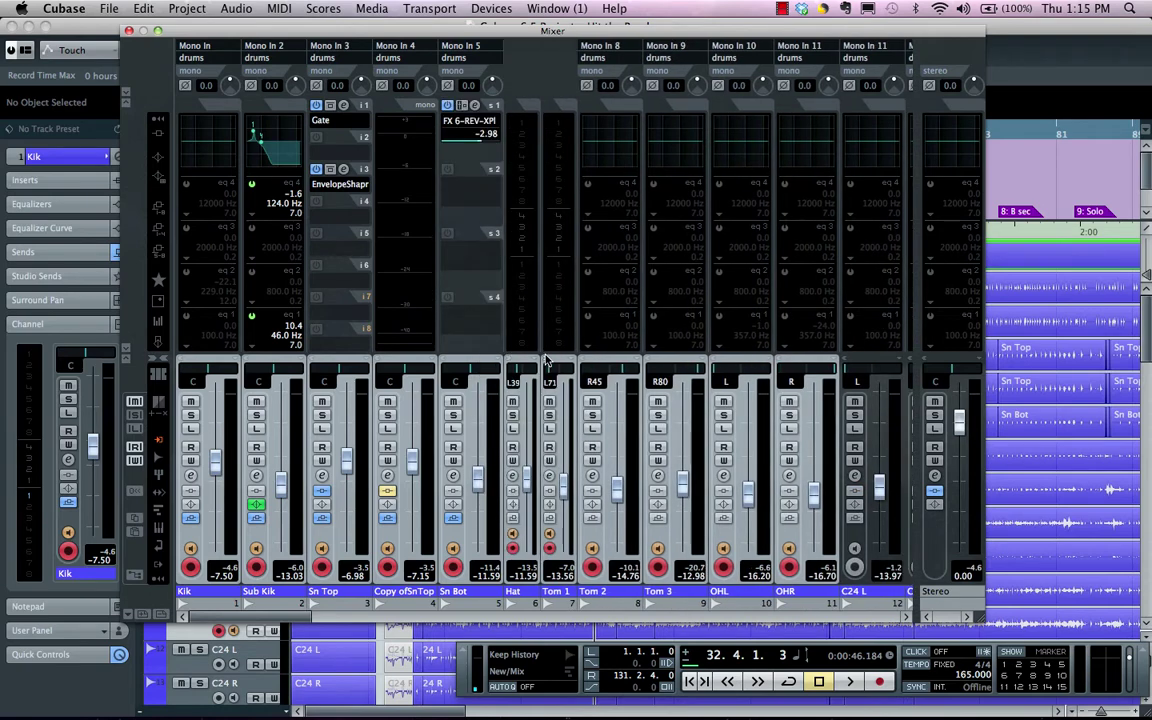
pyautogui.click(205, 400)
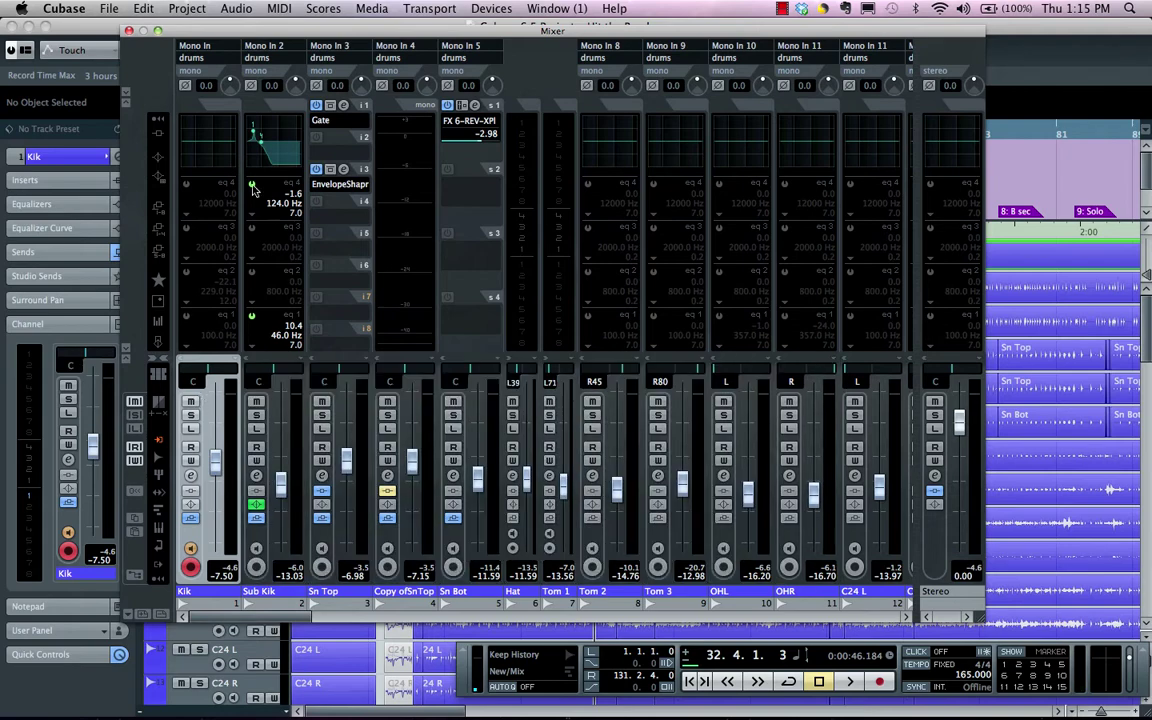
# - Save the current mixer view as a preset named "demo 1"
pyautogui.click(143, 617)
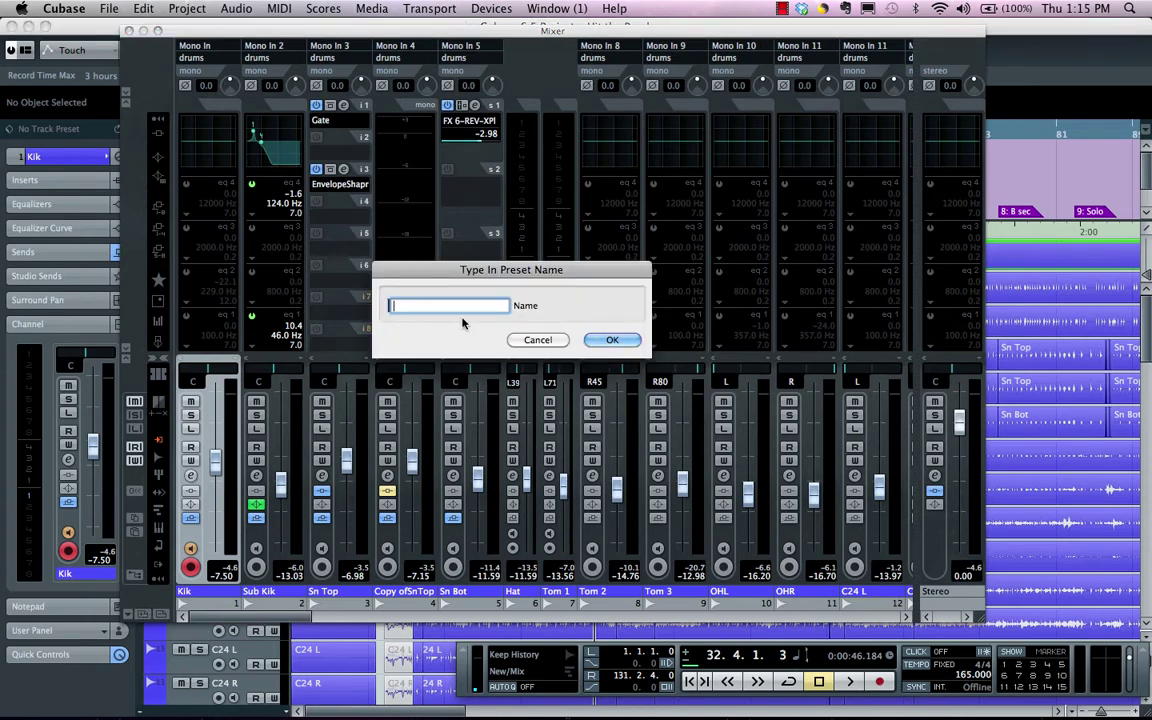
pyautogui.write('demo 1')
pyautogui.click(614, 339)
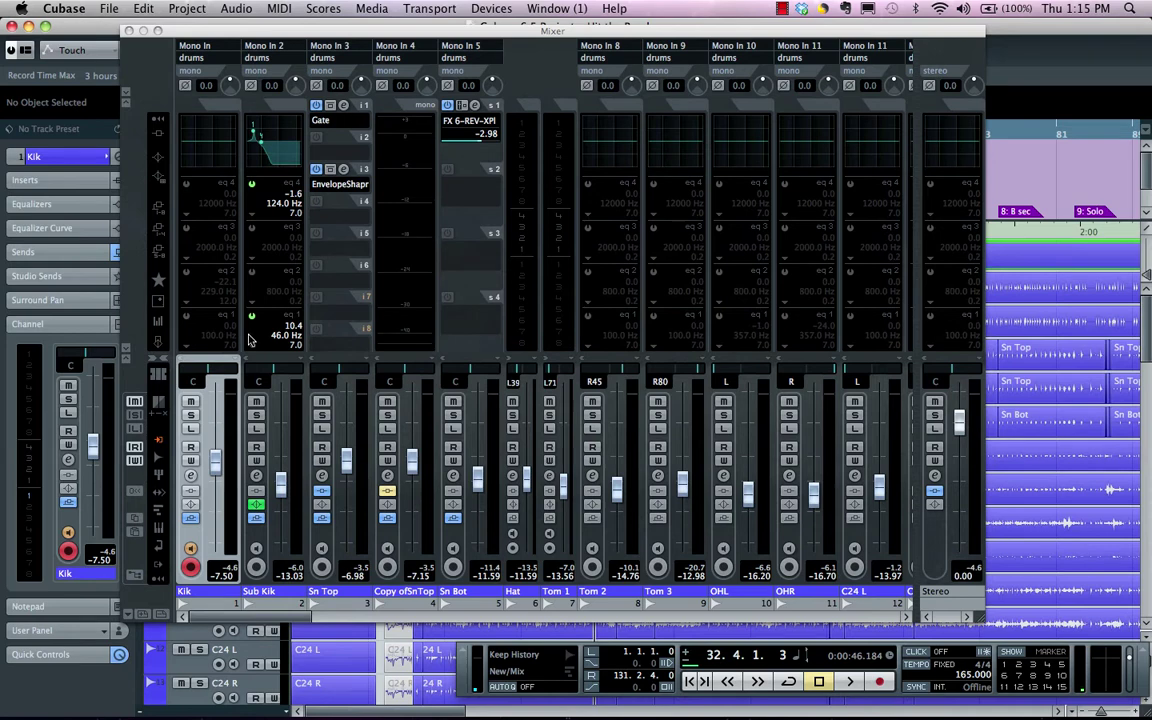
# - Show meters on all channels at full width, and restore the saved layout with the "demo 1" view preset
pyautogui.click(157, 334)
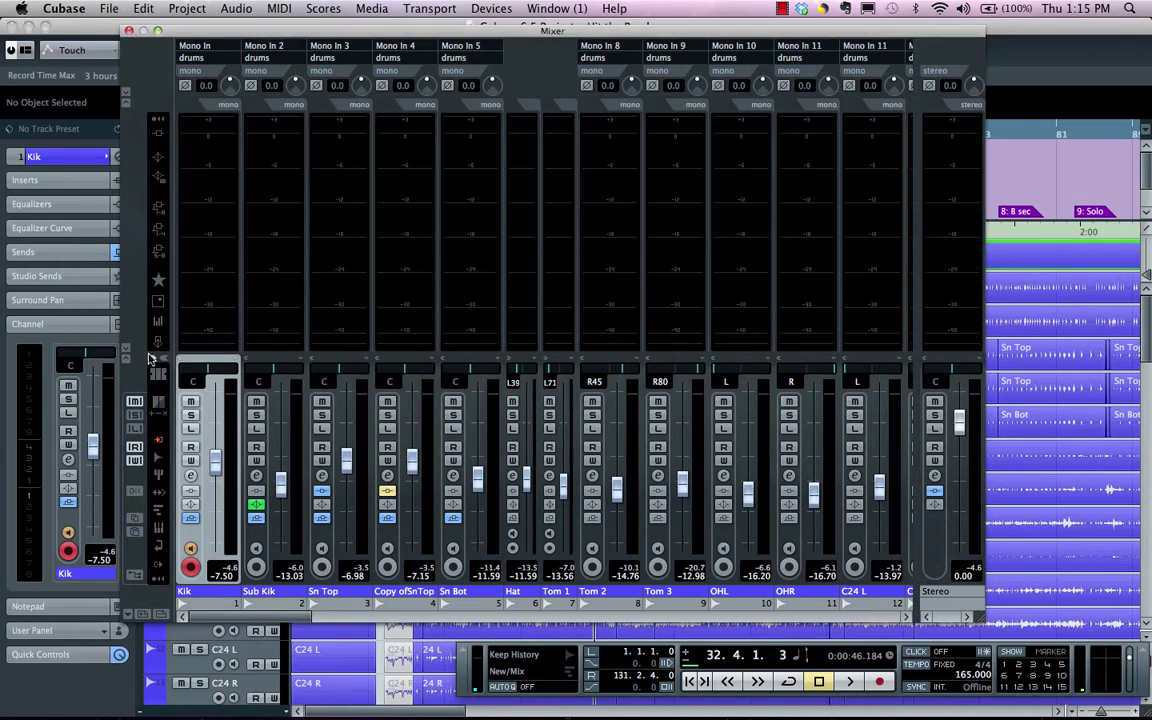
pyautogui.click(137, 322)
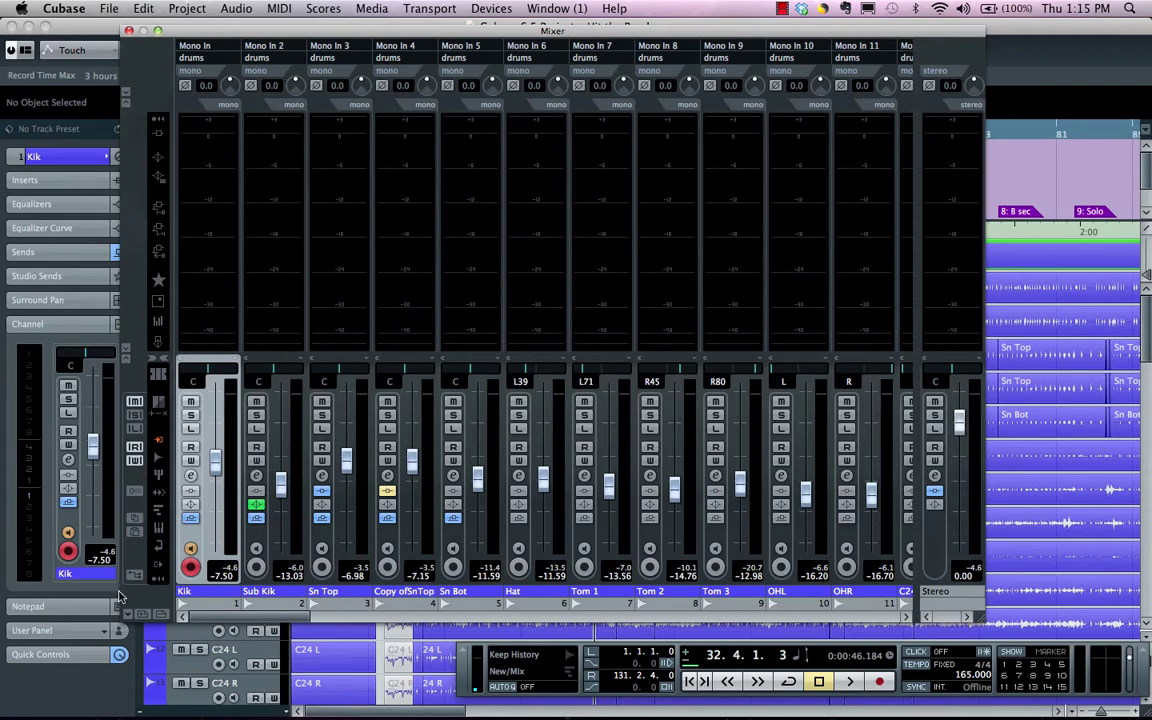
pyautogui.click(126, 614)
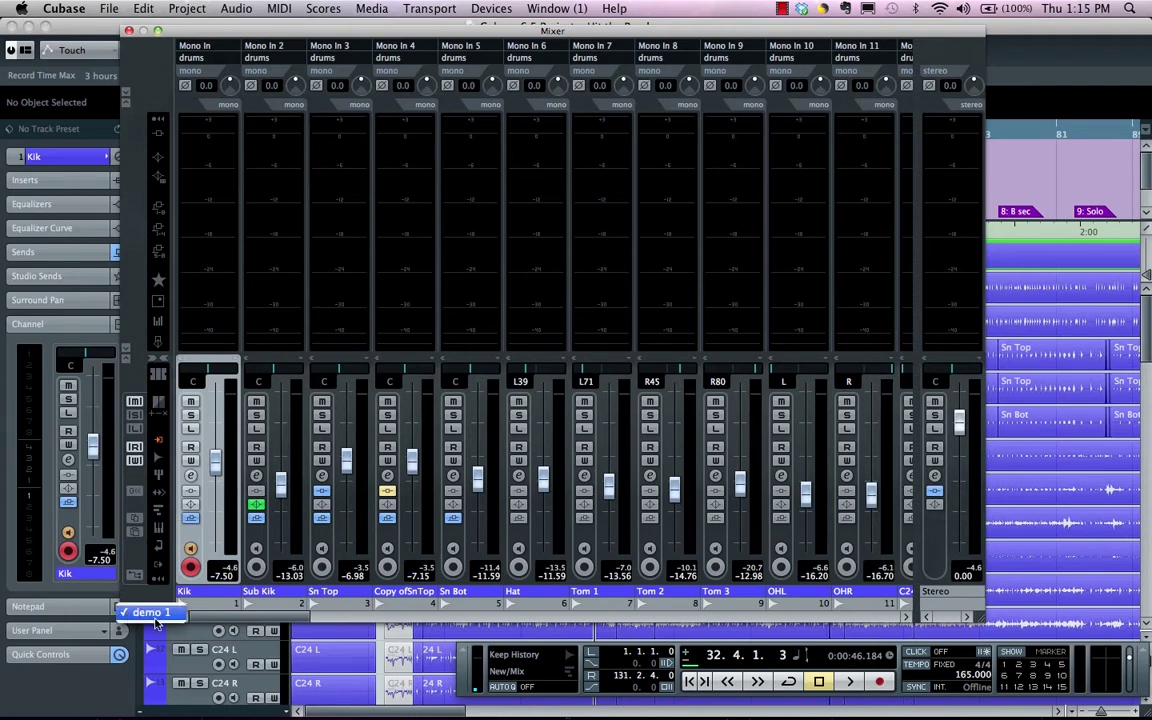
pyautogui.click(152, 614)
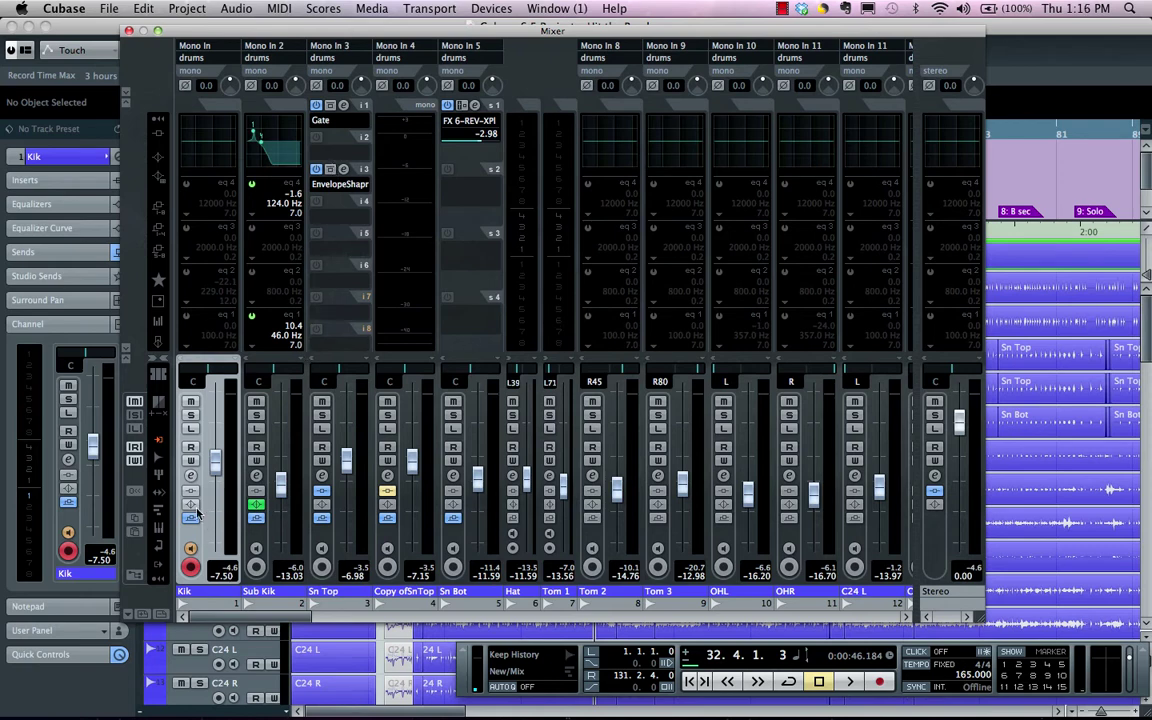
# - Copy the Kik channel's settings and paste them onto the Sub Kik channel
pyautogui.click(135, 521)
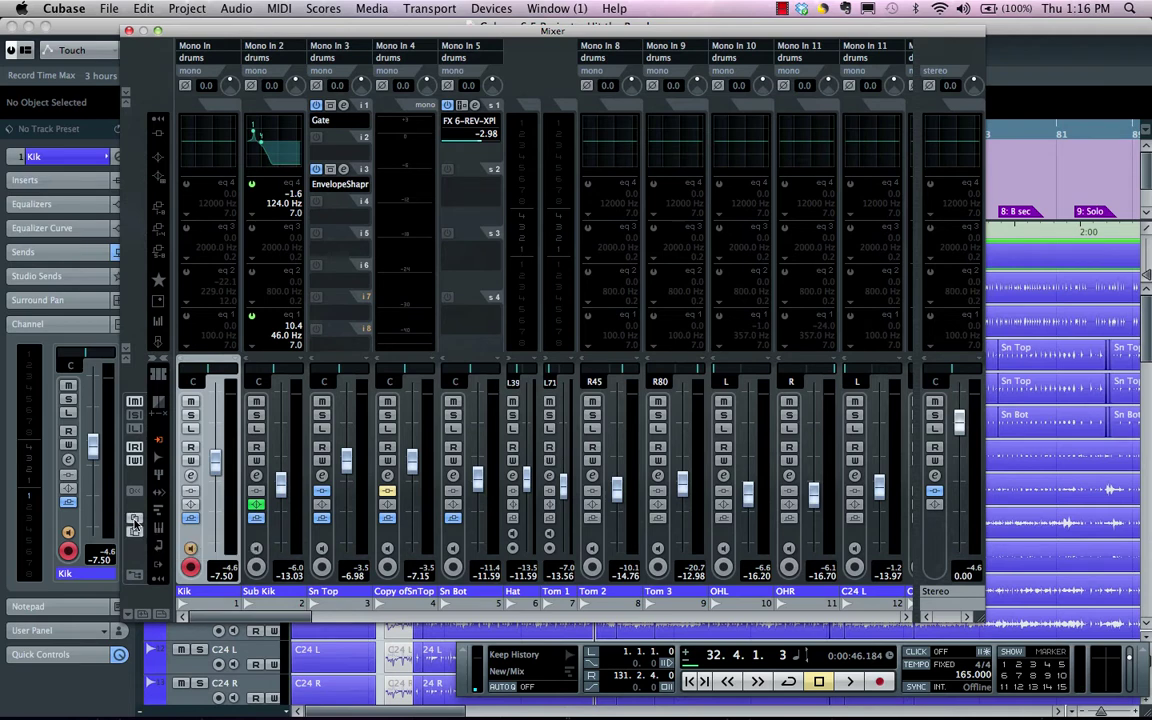
pyautogui.click(268, 538)
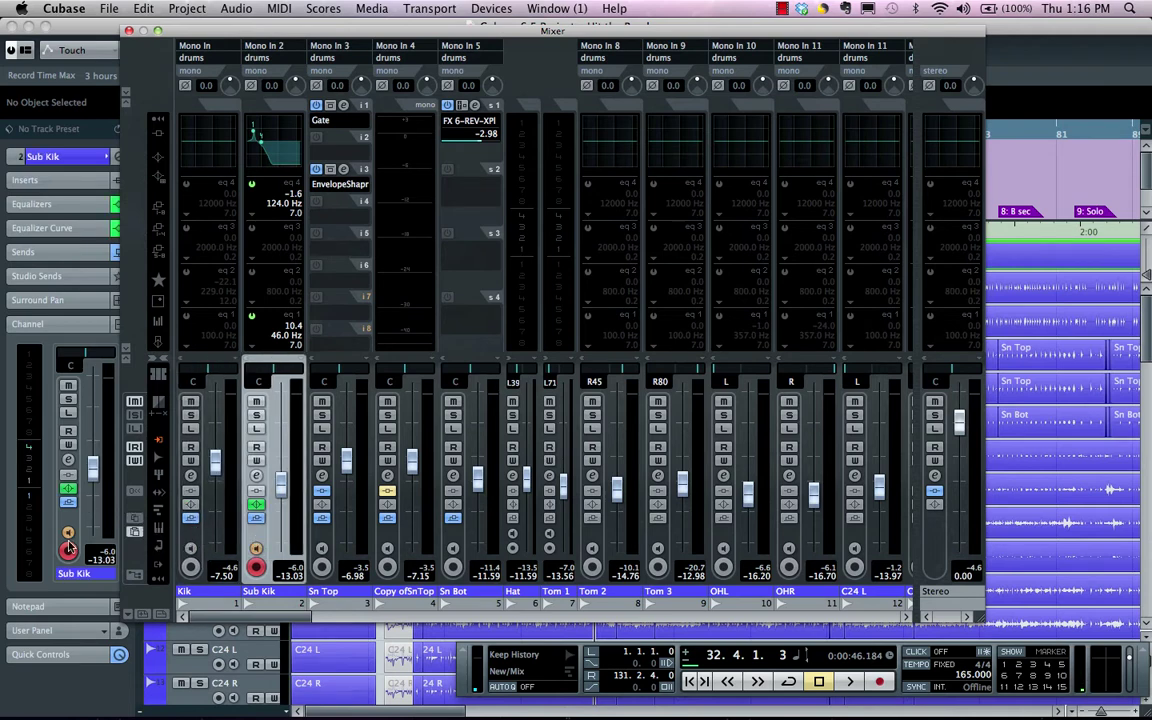
pyautogui.click(134, 532)
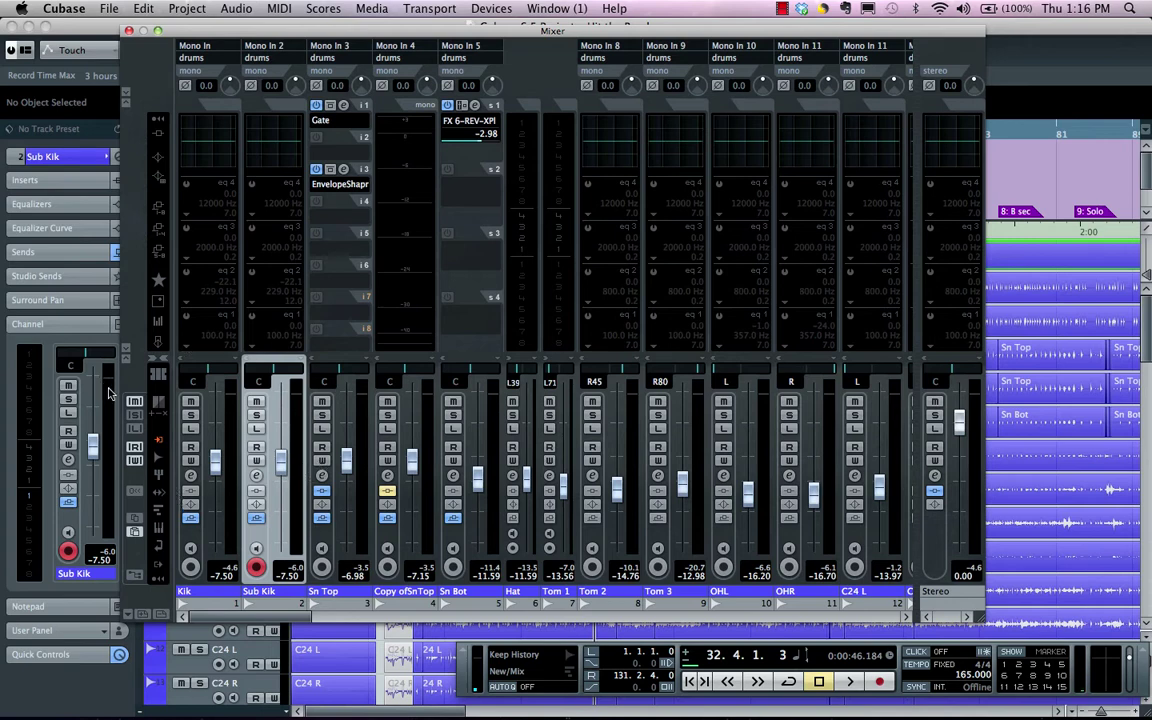
# - Save all mixer settings to the Desktop as "demo3"
pyautogui.rightClick(138, 389)
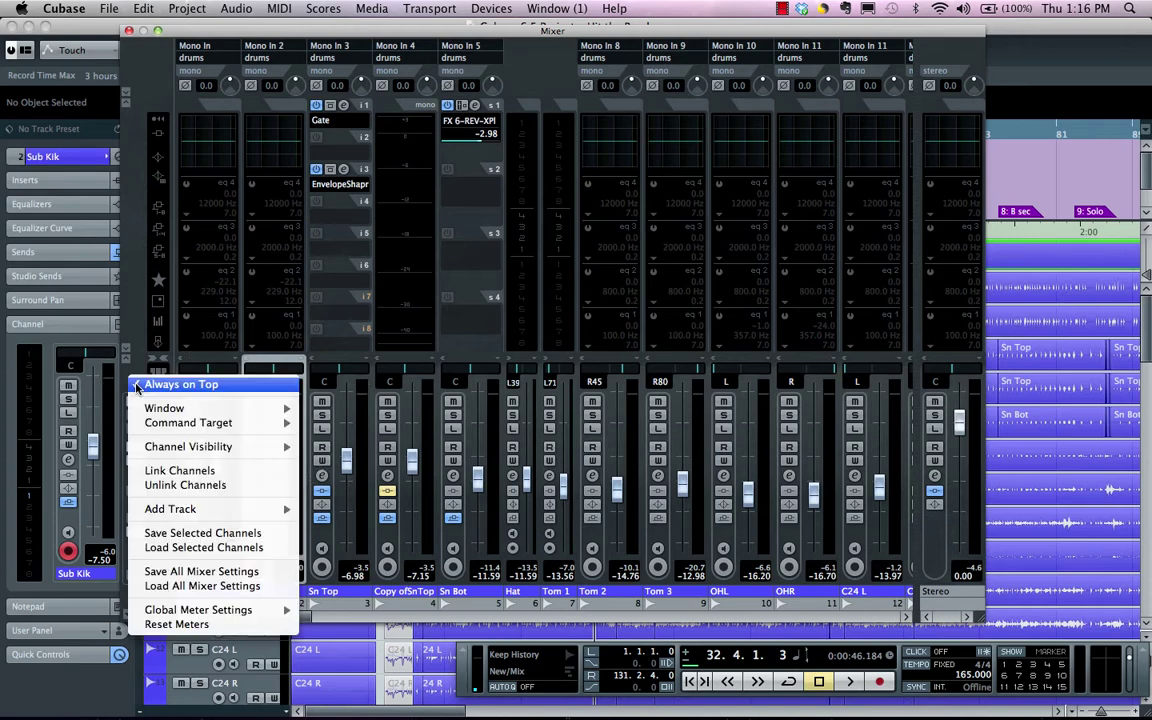
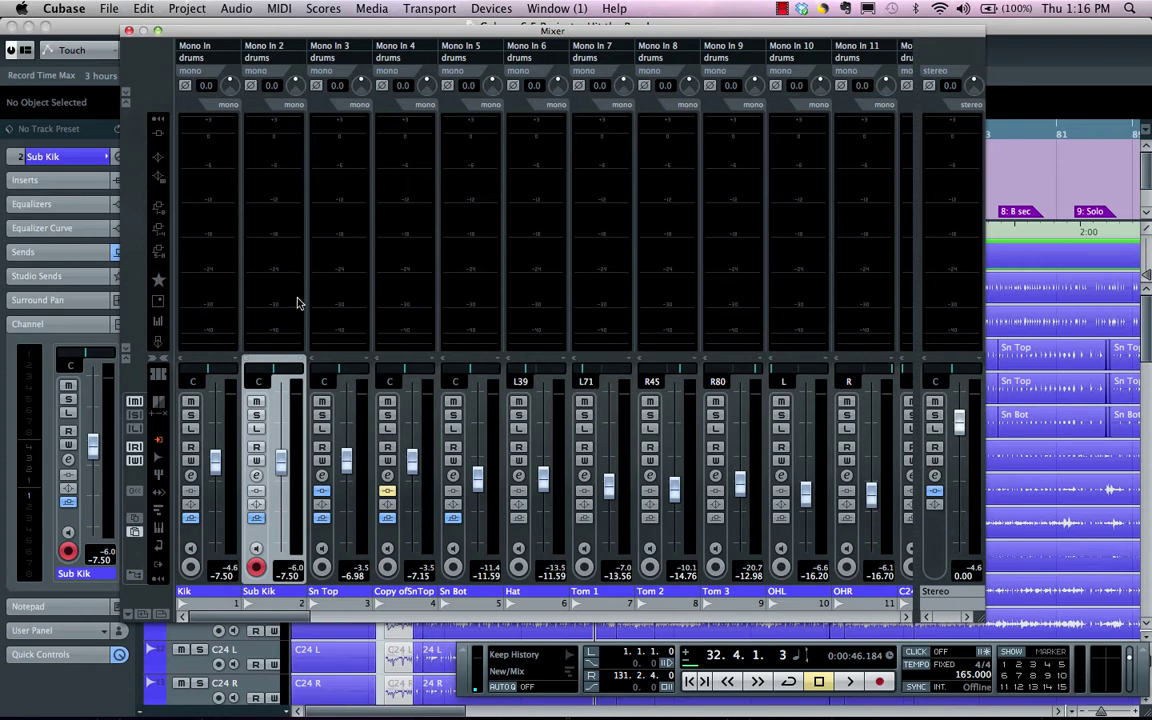
pyautogui.rightClick(128, 323)
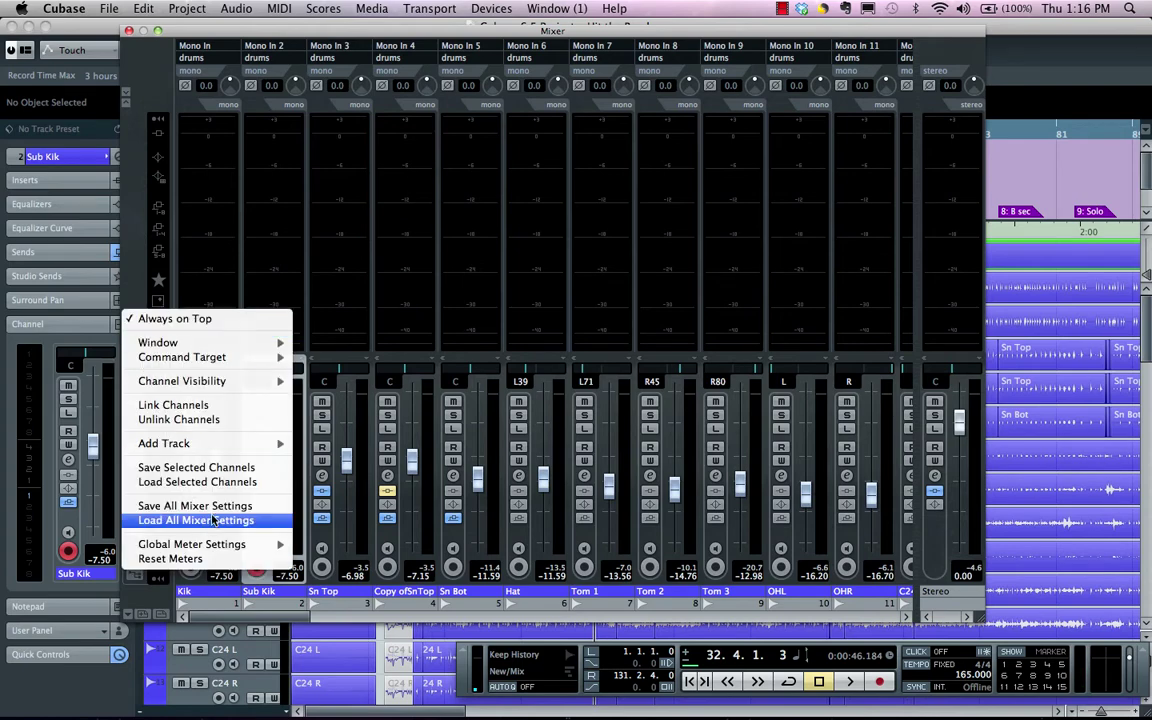
pyautogui.click(214, 511)
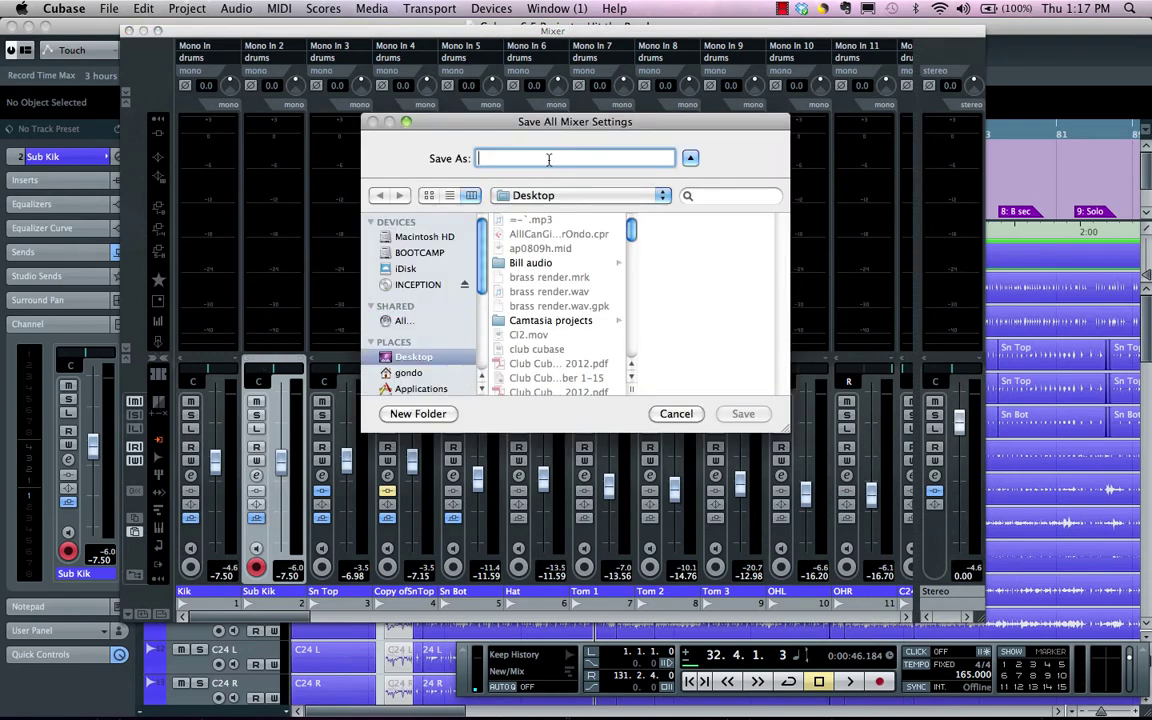
pyautogui.write('dem')
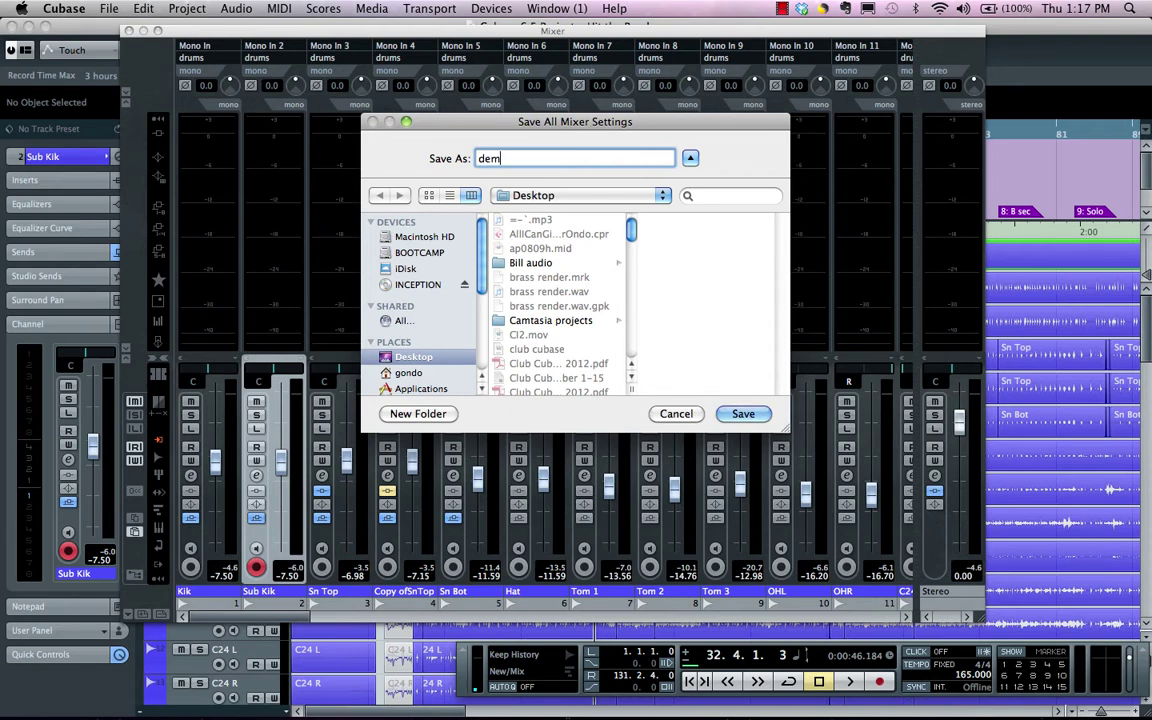
pyautogui.write('o3')
pyautogui.click(742, 406)
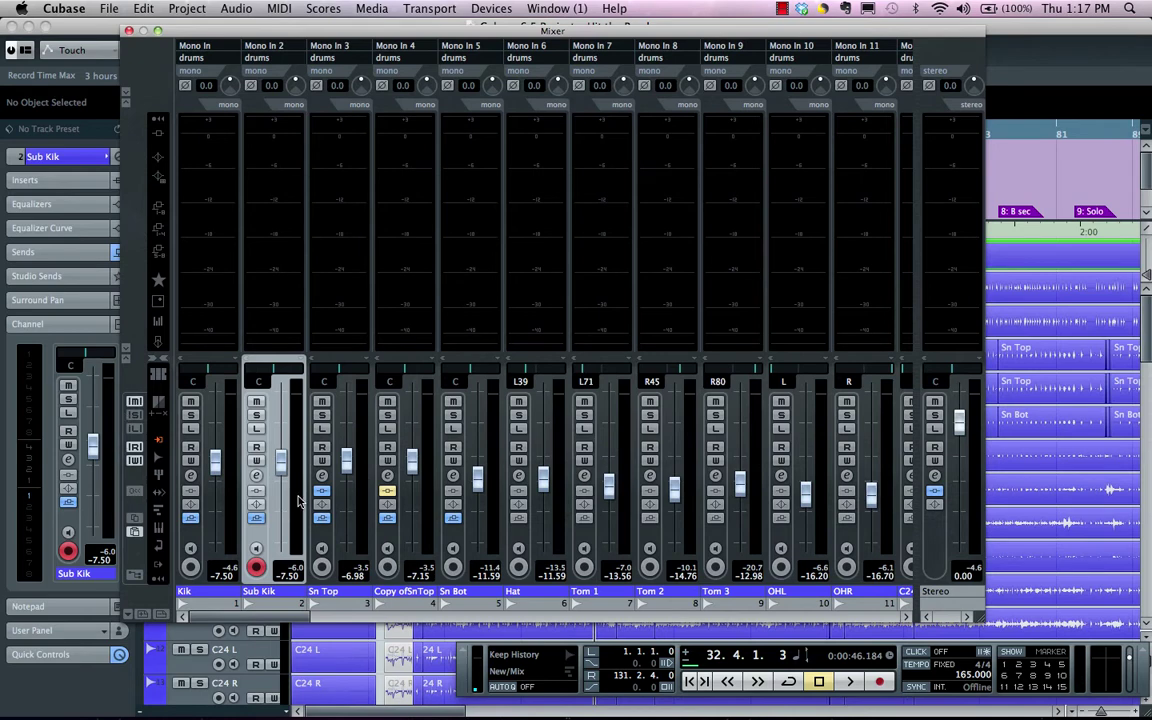
# - Reset all mixer channels to their default settings
pyautogui.click(135, 494)
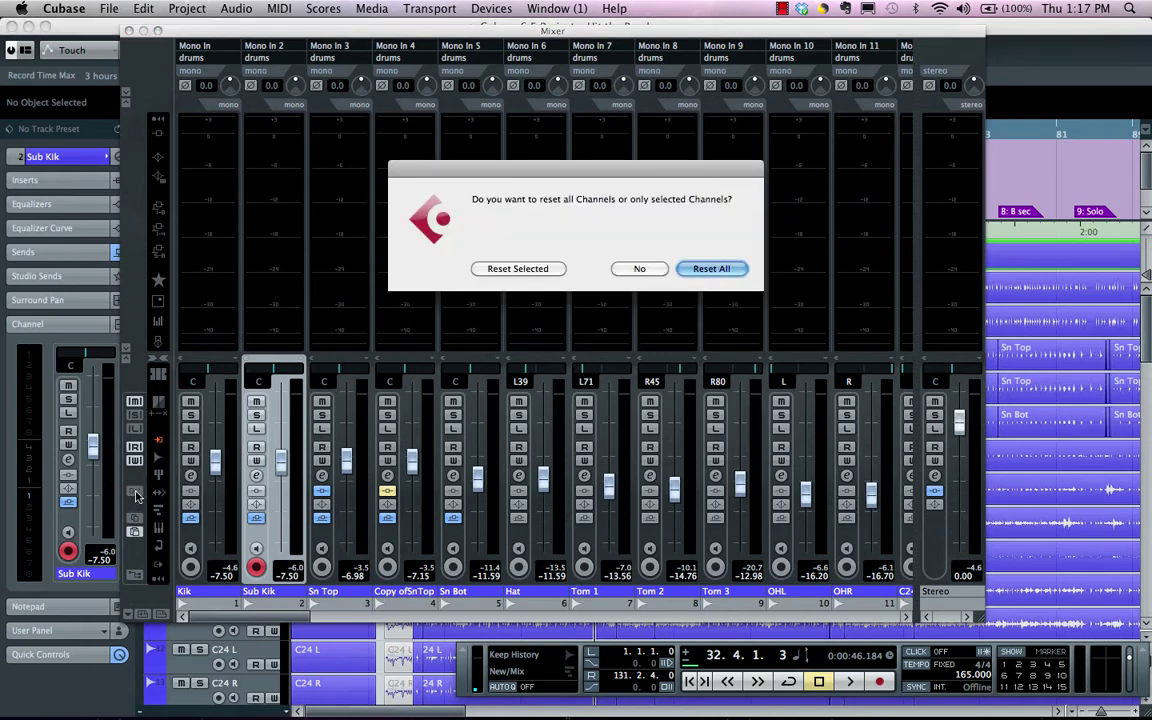
pyautogui.click(738, 268)
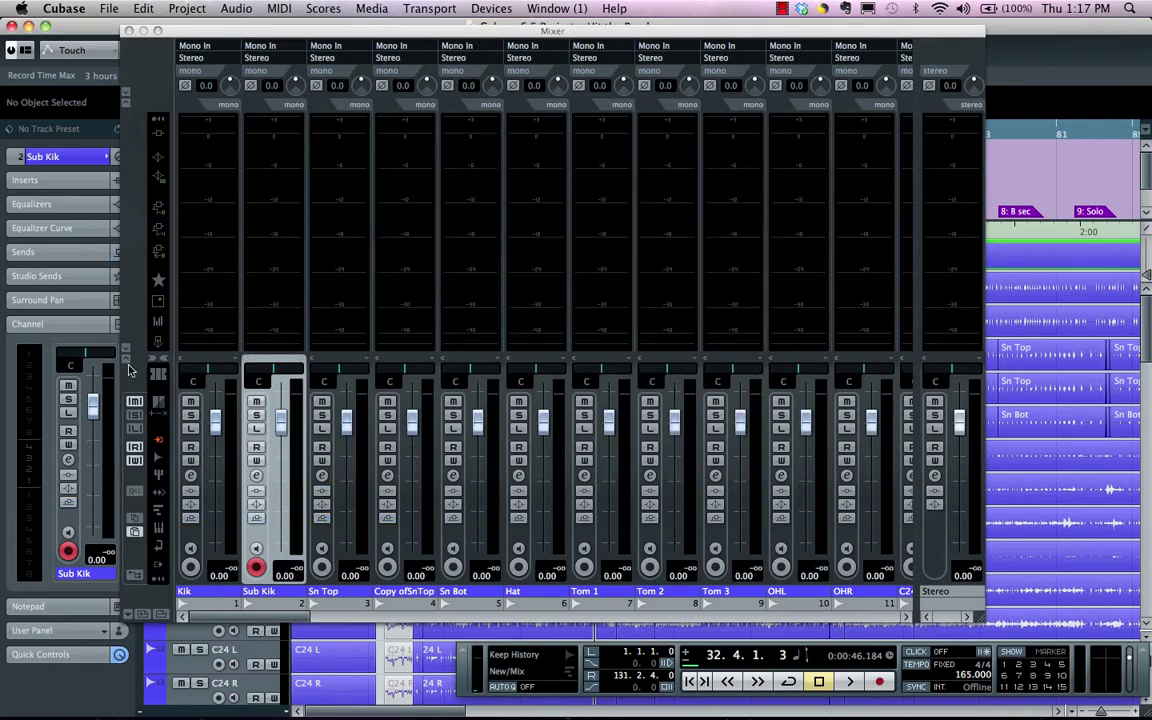
# - Load all mixer settings from the "demo3" file saved on the Desktop
pyautogui.rightClick(133, 508)
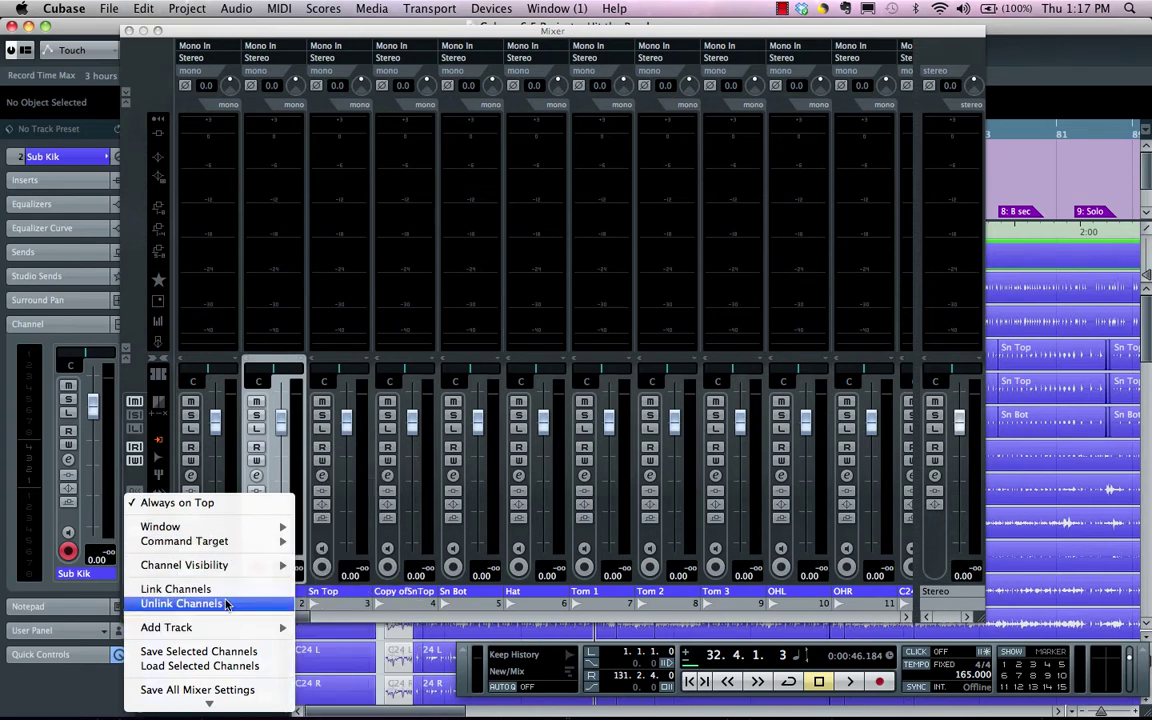
pyautogui.moveTo(222, 716)
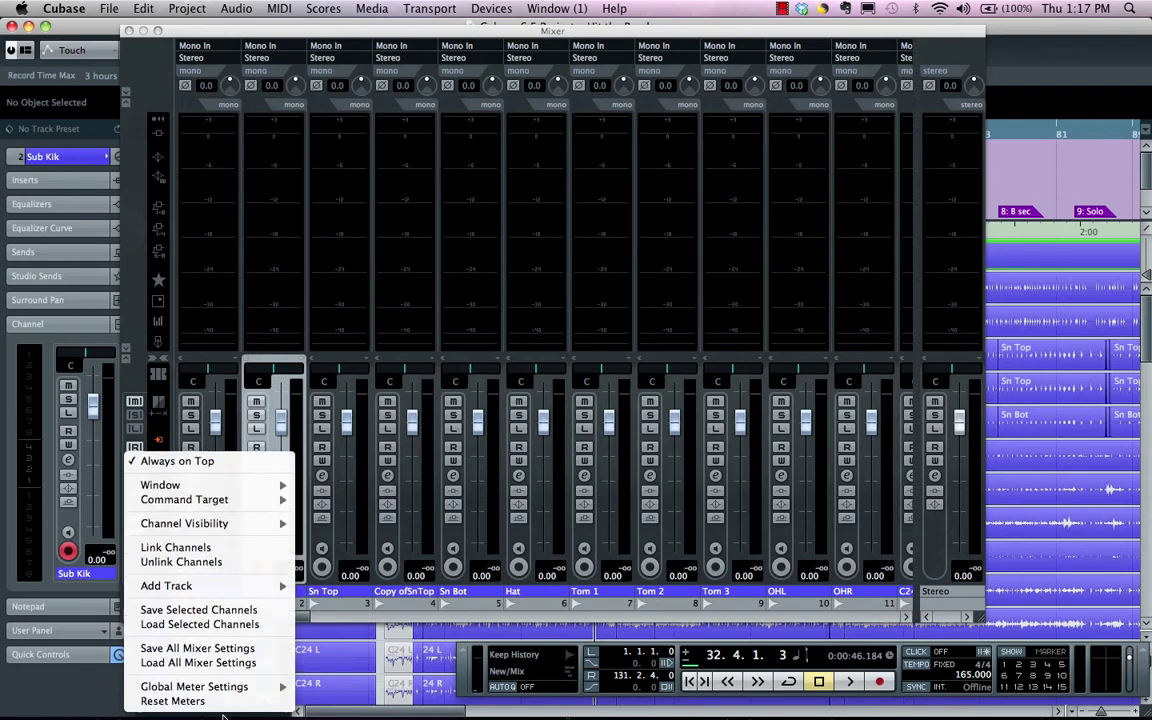
pyautogui.click(275, 600)
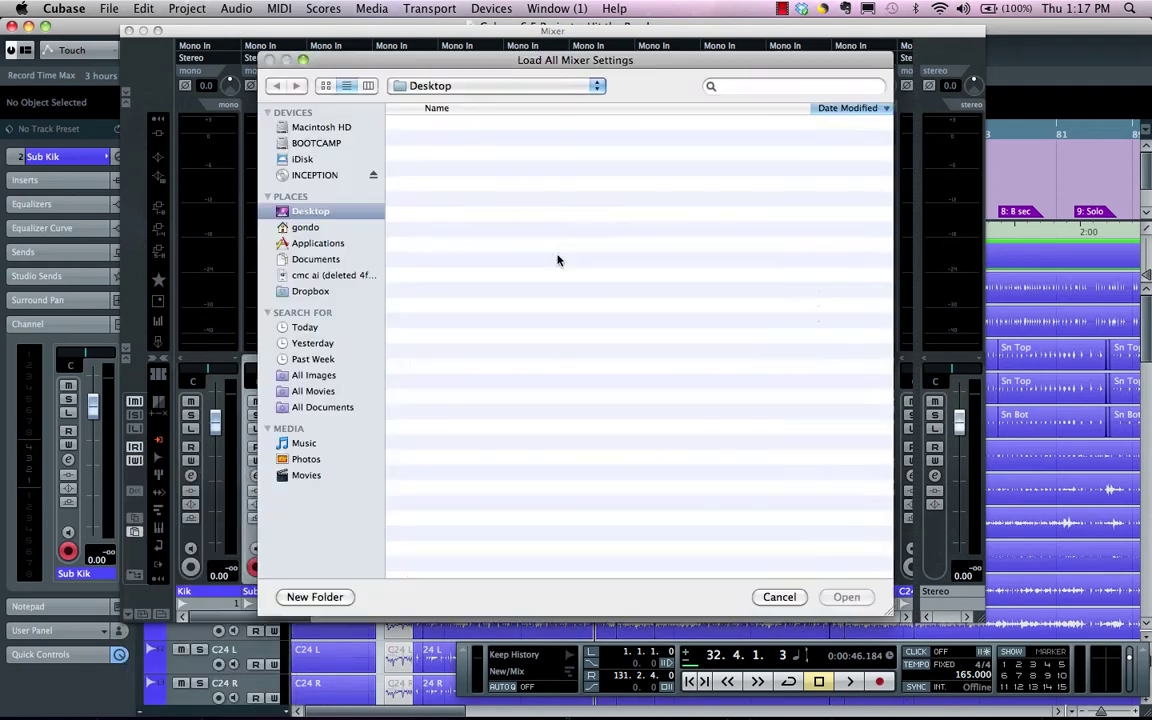
pyautogui.doubleClick(473, 124)
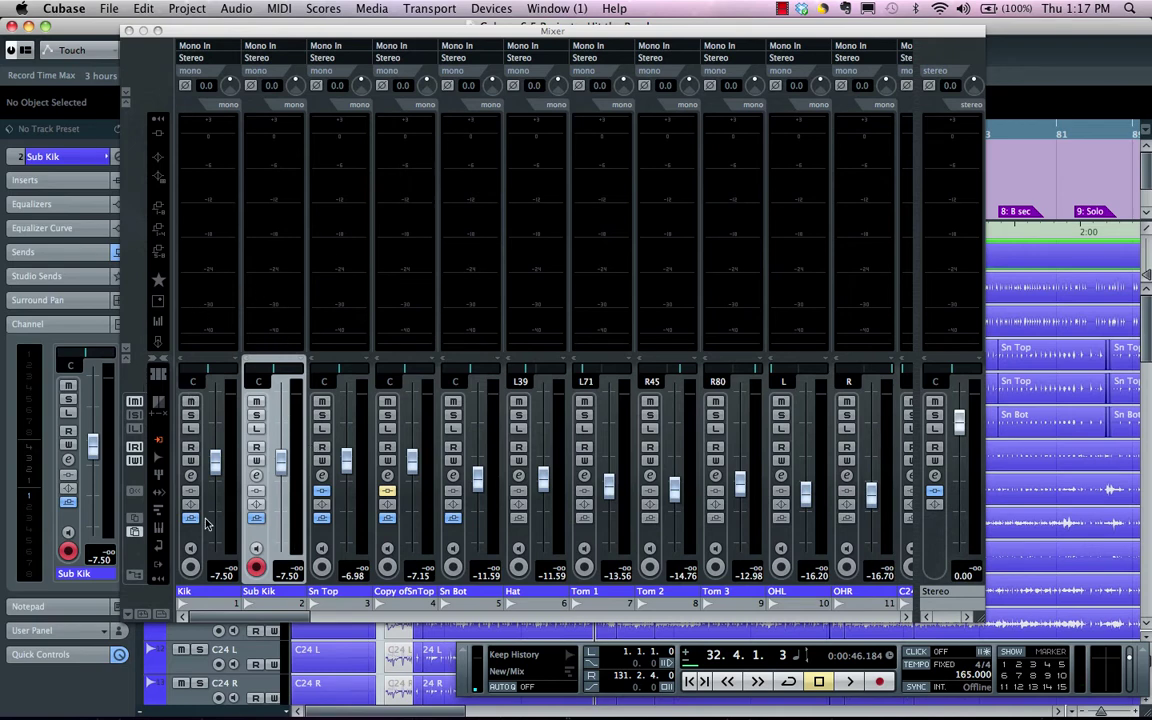
# - Link the channels from Kik through C24 R and raise their faders together, bringing Kik to about -4.81
pyautogui.click(182, 480)
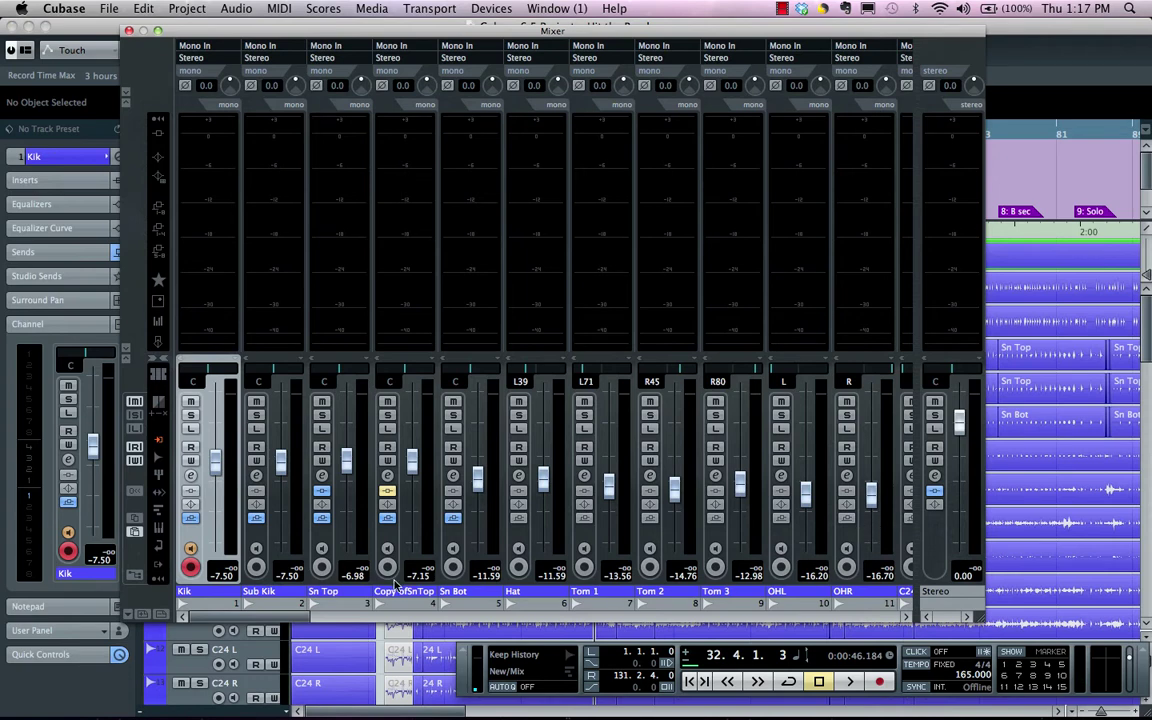
pyautogui.hscroll(2, 291, 625)
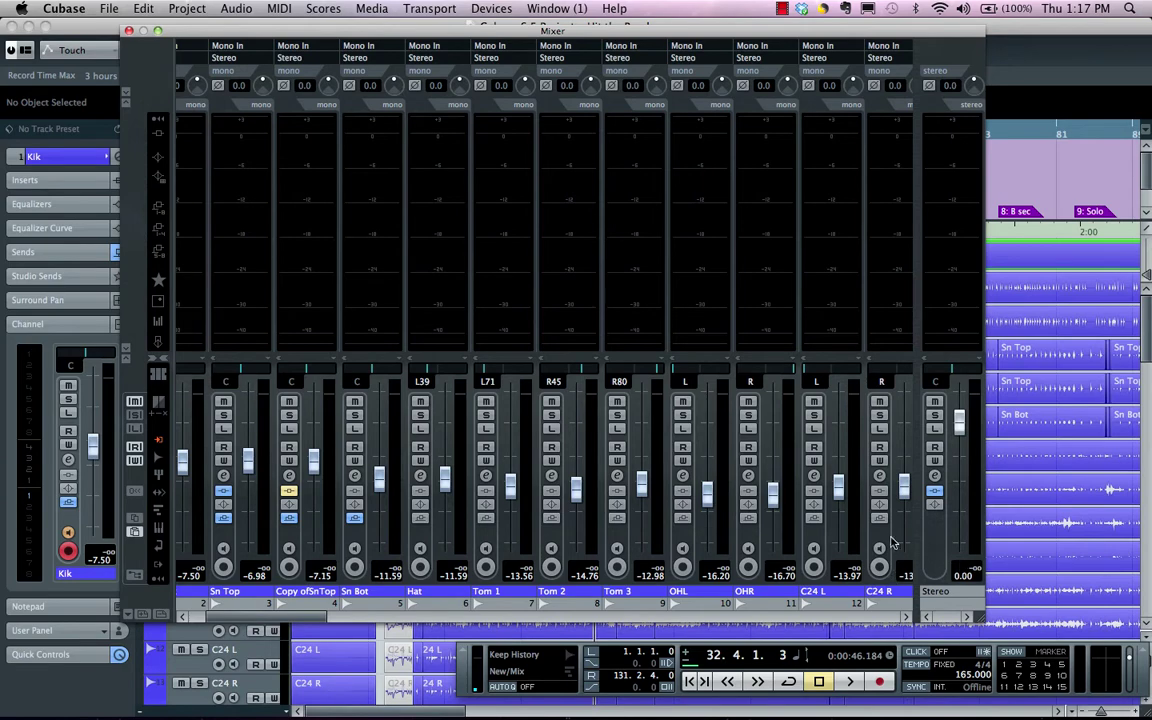
pyautogui.hscroll(1, 882, 540)
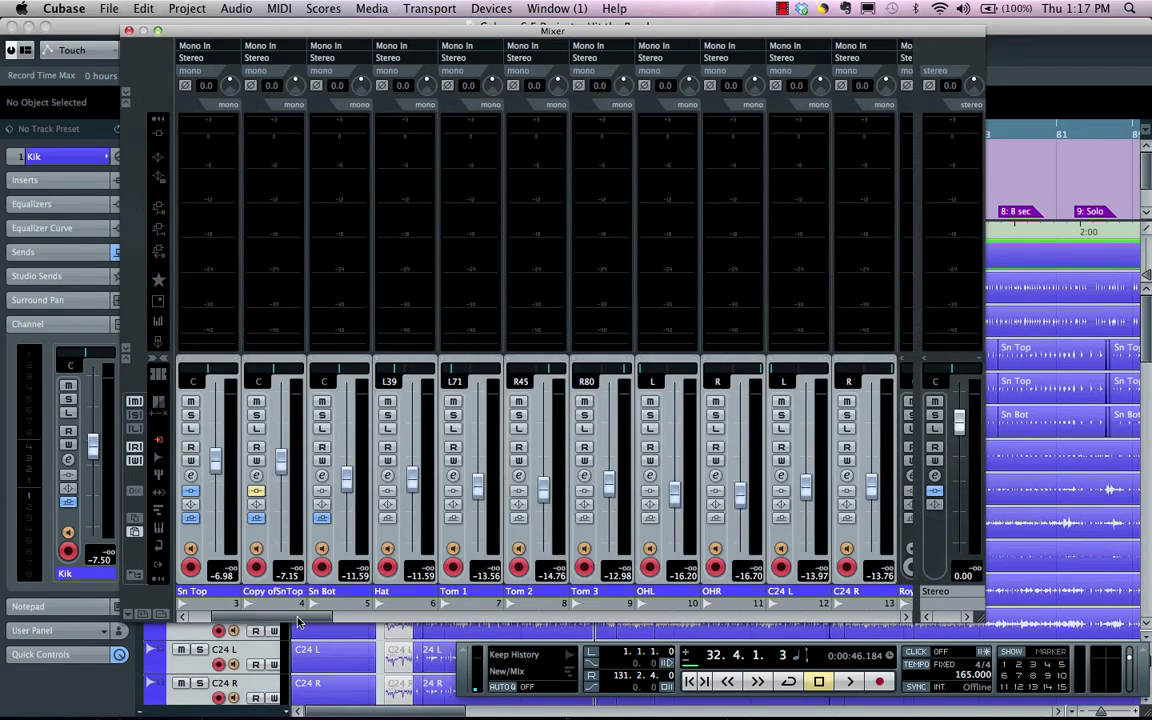
pyautogui.hscroll(-2, 287, 622)
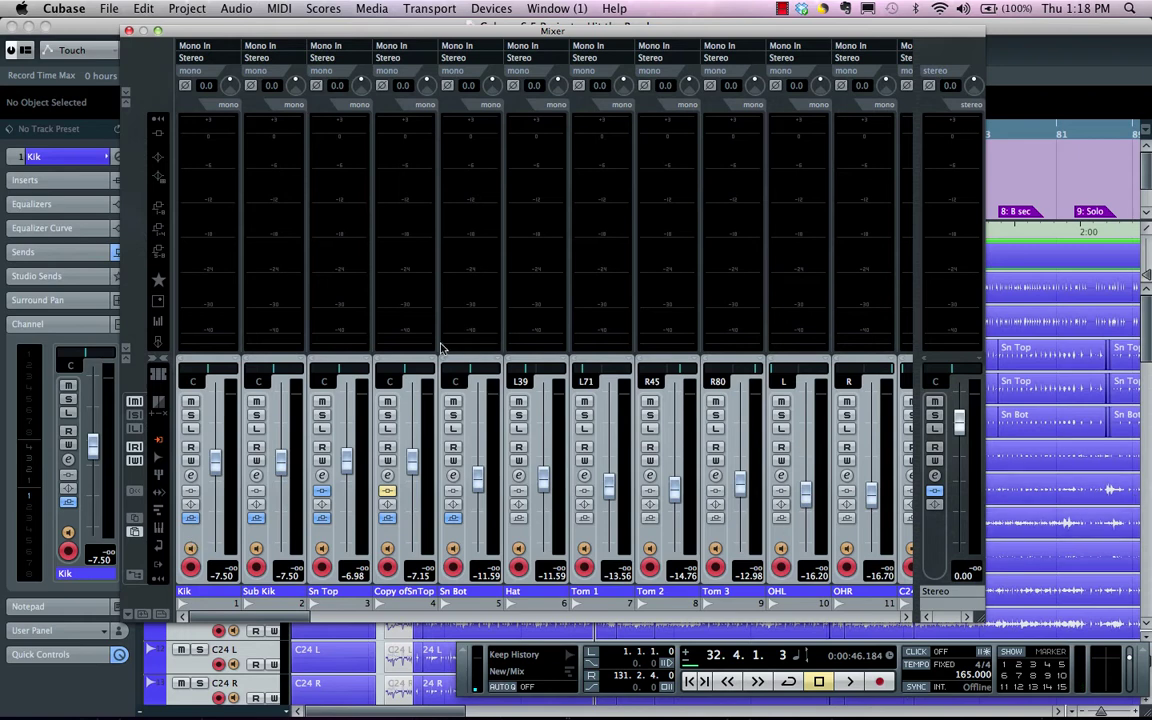
pyautogui.rightClick(121, 368)
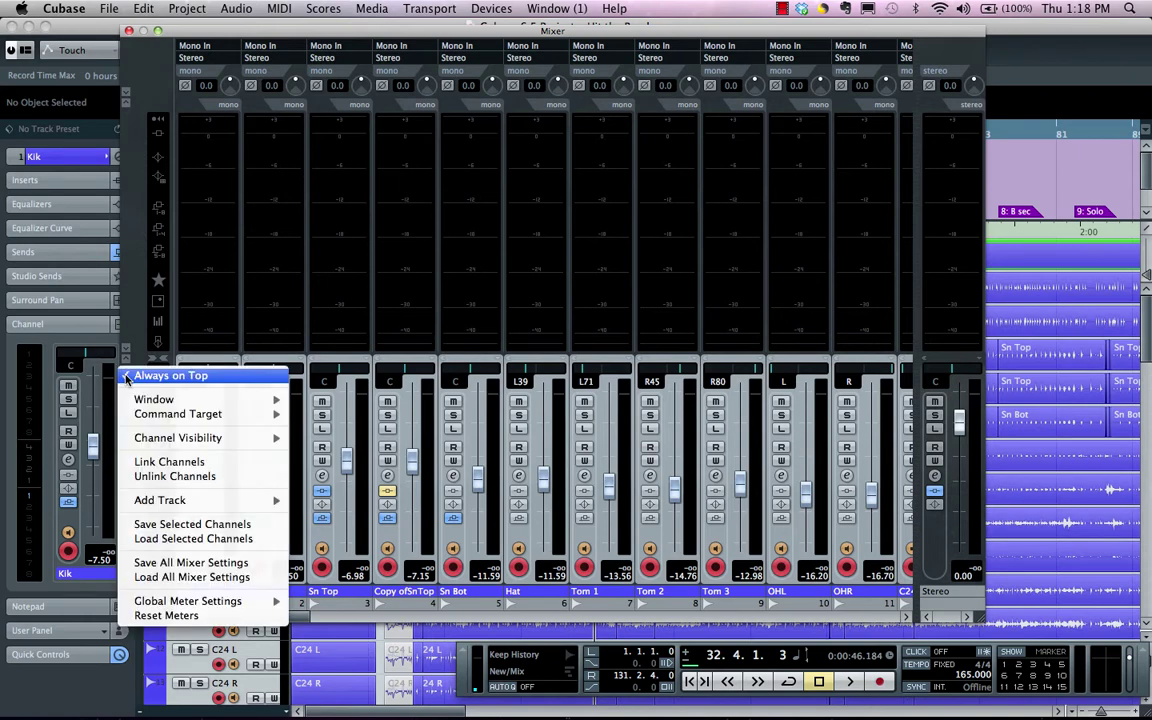
pyautogui.click(191, 463)
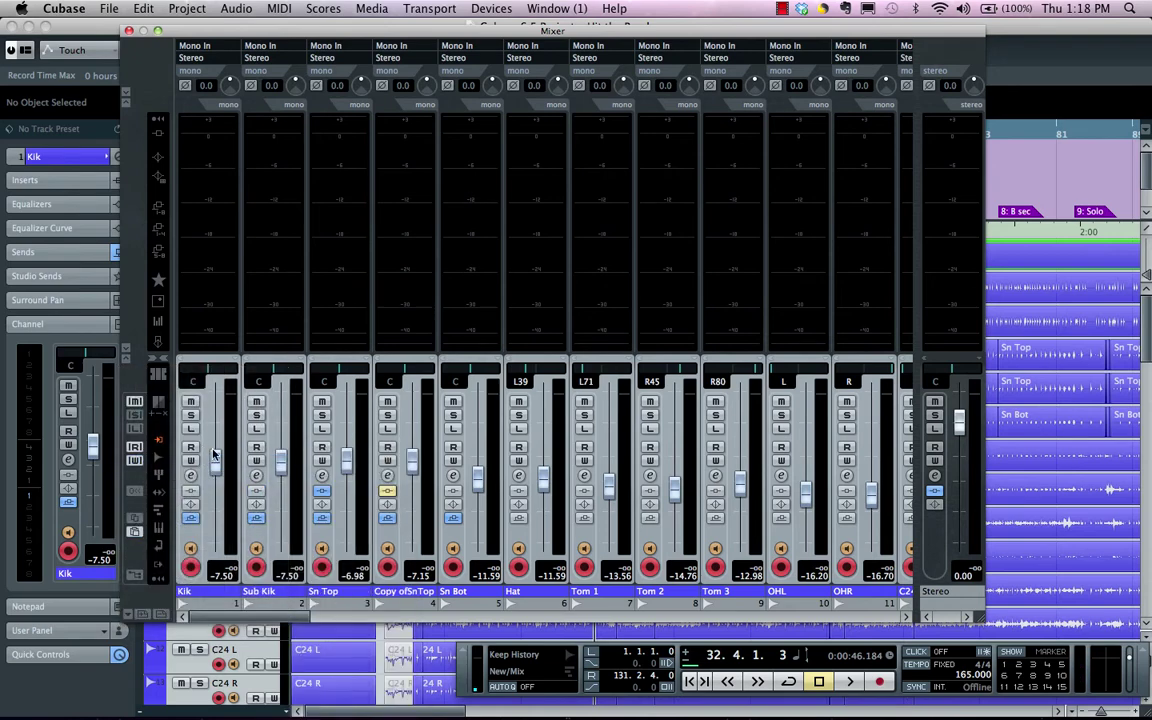
pyautogui.moveTo(213, 462); pyautogui.dragTo(250, 456)
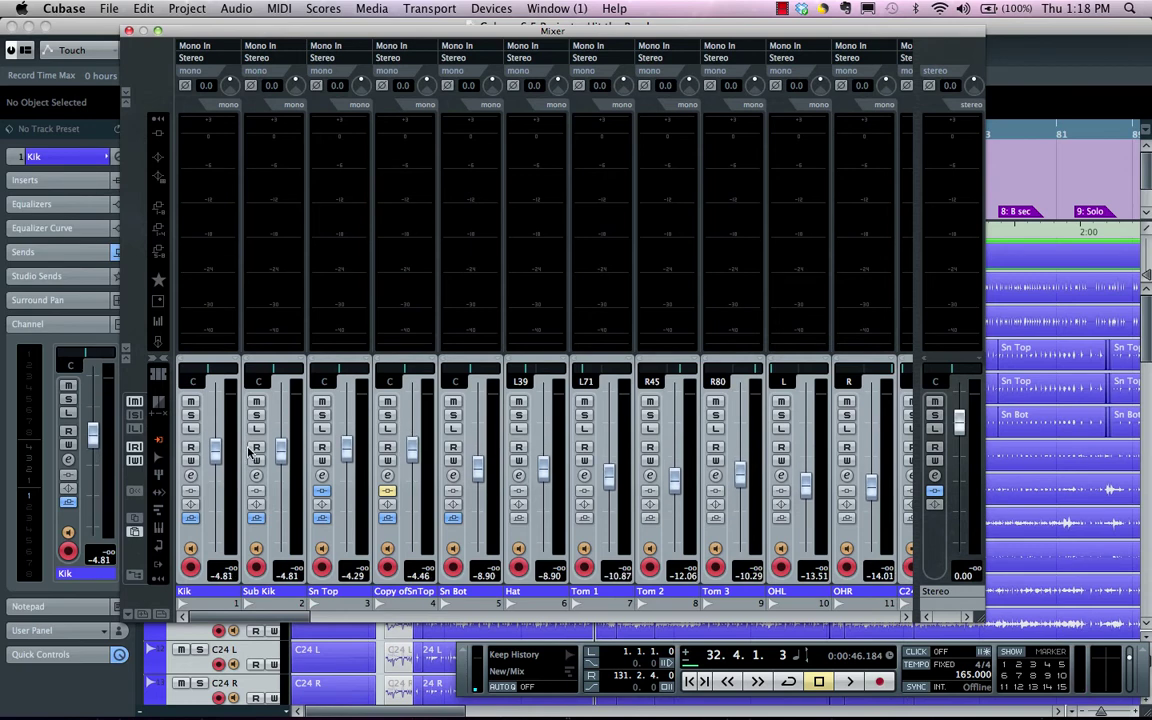
# - Enable read and write automation on all channels and record moves of the linked faders during playback
pyautogui.click(135, 462)
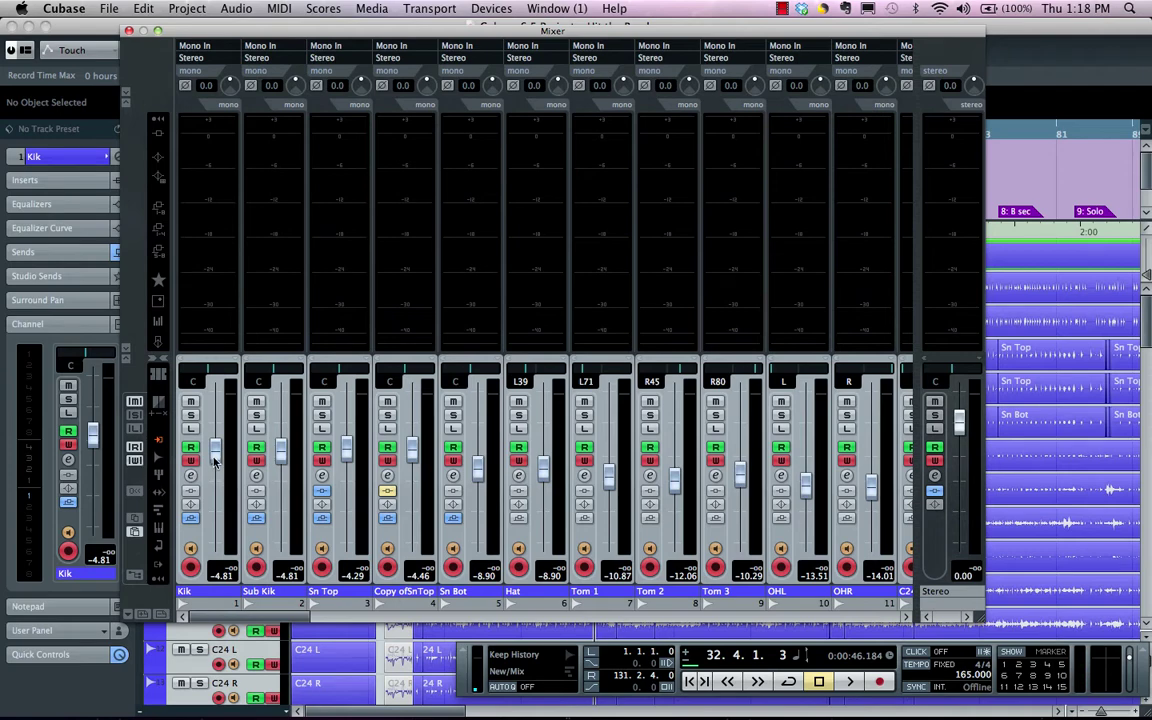
pyautogui.press('space')
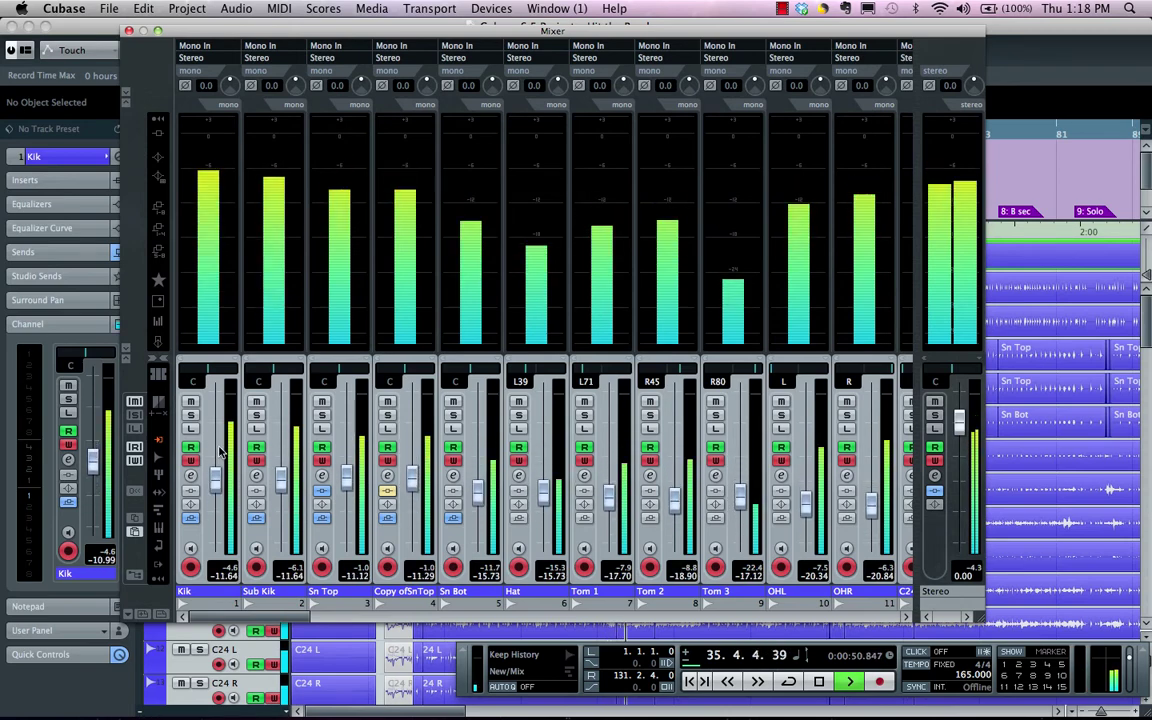
pyautogui.press('space')
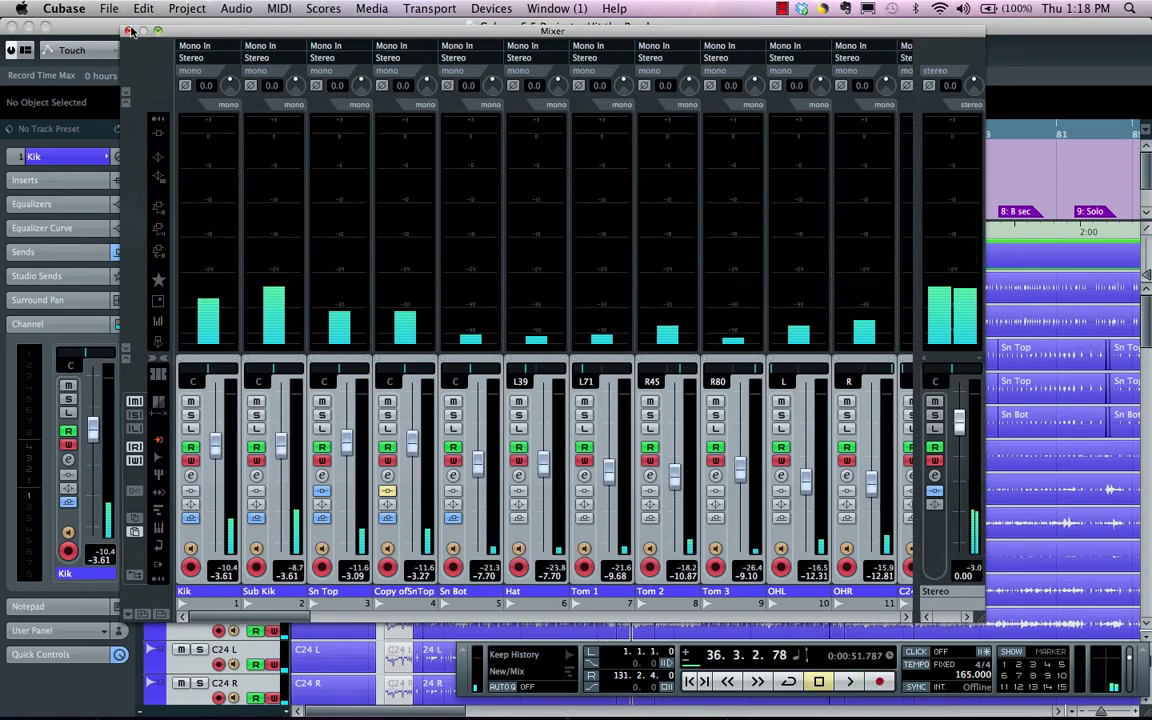
# - Close the mixer and show the Volume automation lanes of the Kik, Sub Kik, Sn Top and Copy of Sn Top tracks
pyautogui.press('F3')
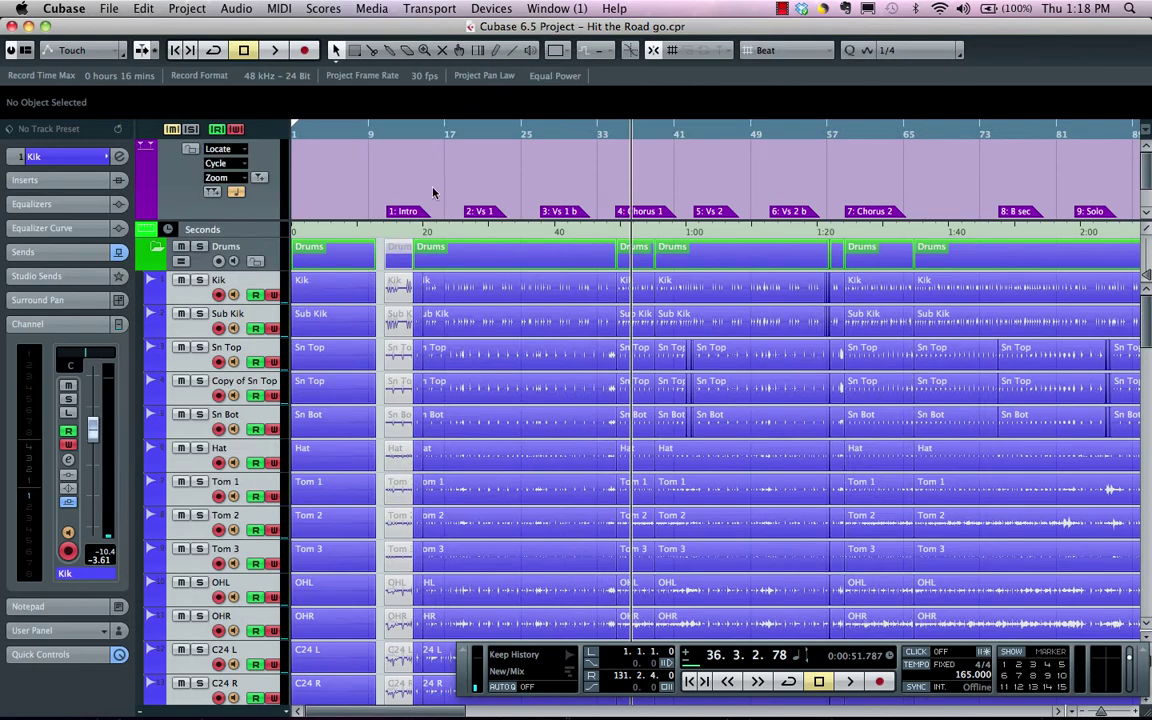
pyautogui.click(152, 297)
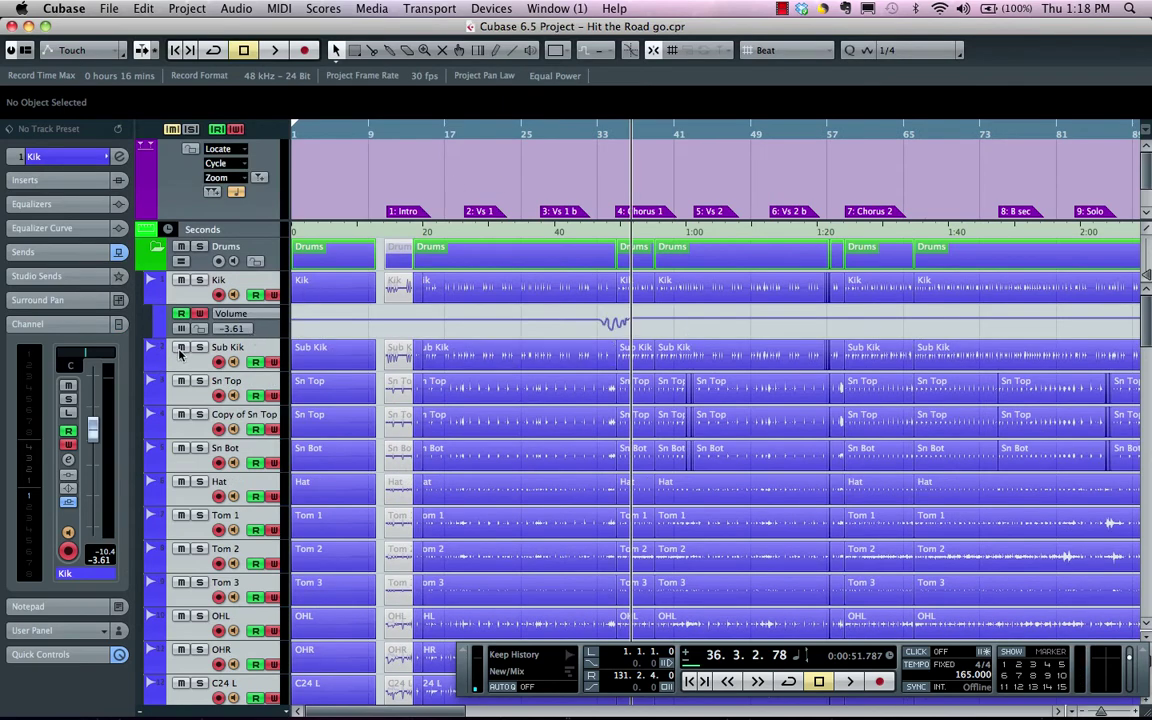
pyautogui.click(151, 365)
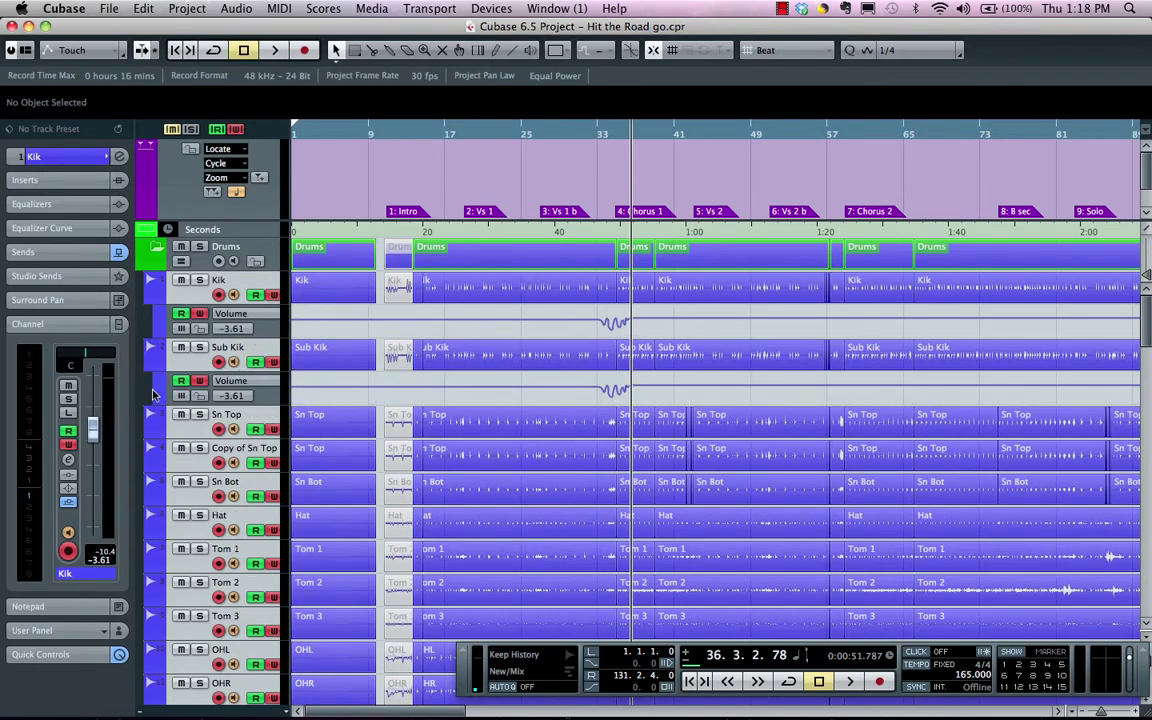
pyautogui.click(151, 432)
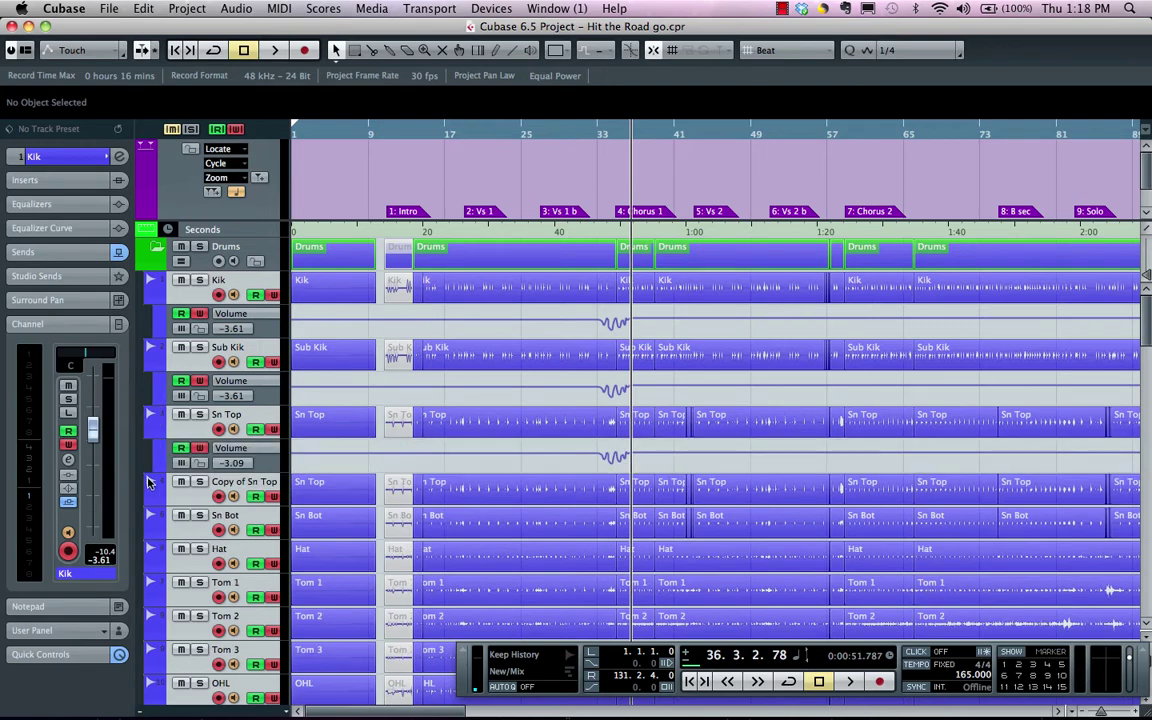
pyautogui.click(152, 497)
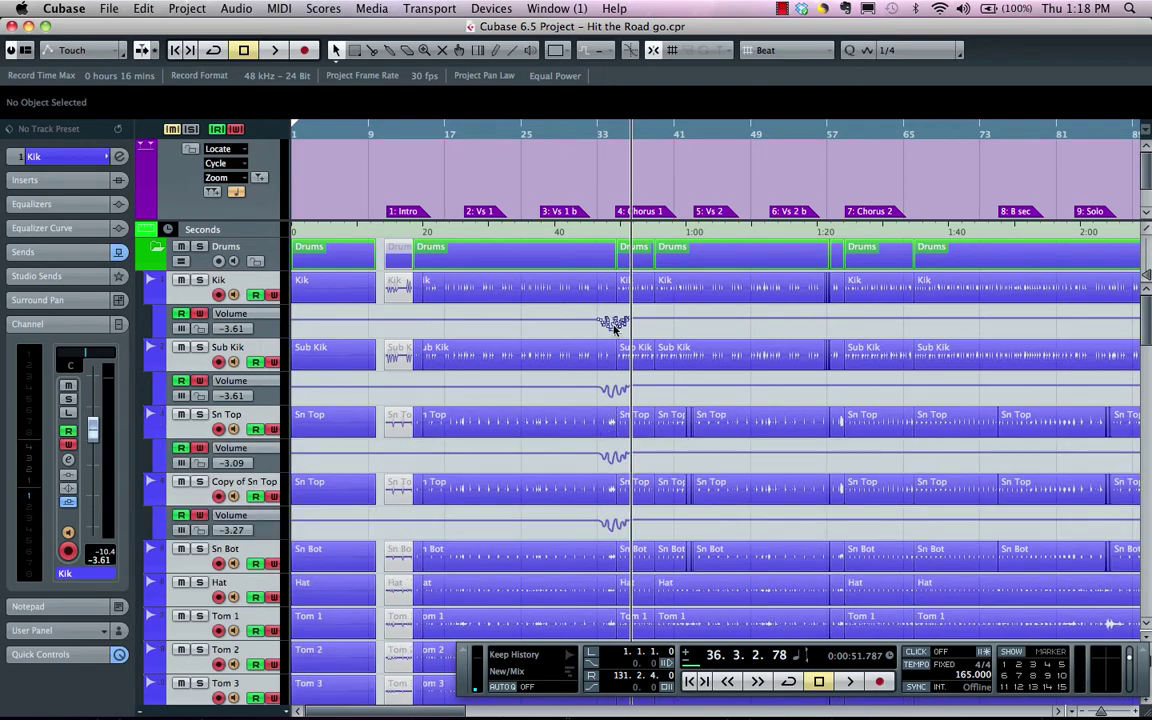
# - Hide the automation lanes of the Kik, Sub Kik, Sn Top and Copy of Sn Top tracks and reopen the mixer
pyautogui.click(143, 296)
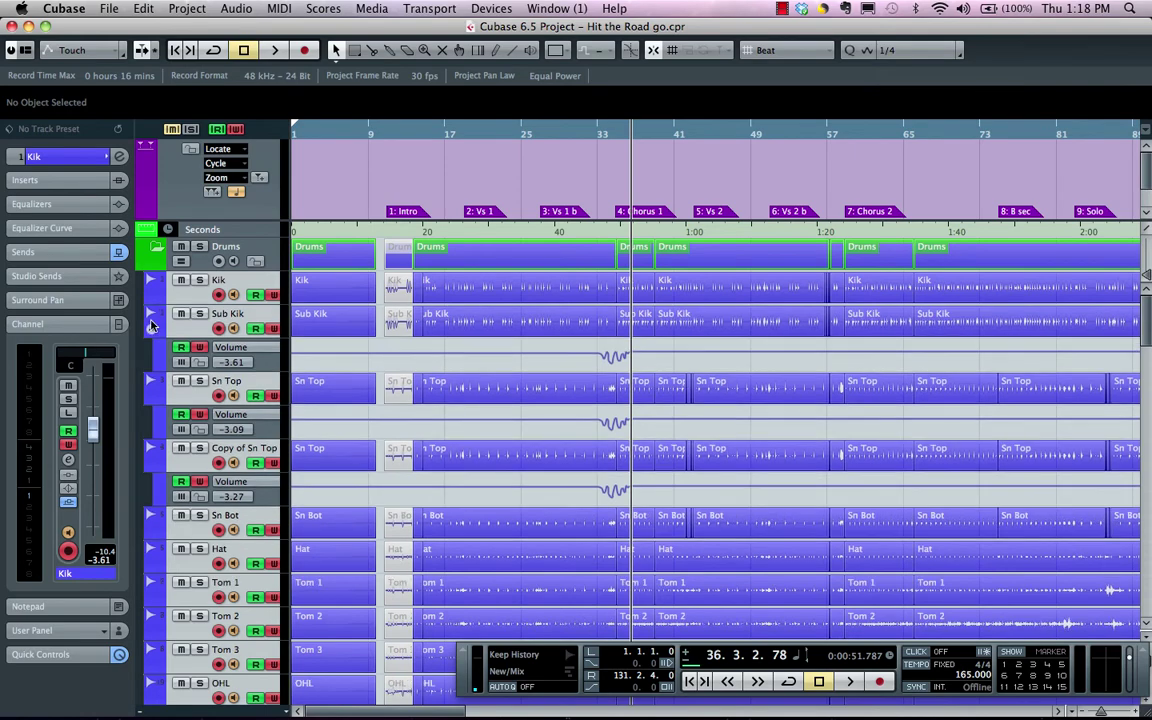
pyautogui.click(146, 328)
pyautogui.click(150, 363)
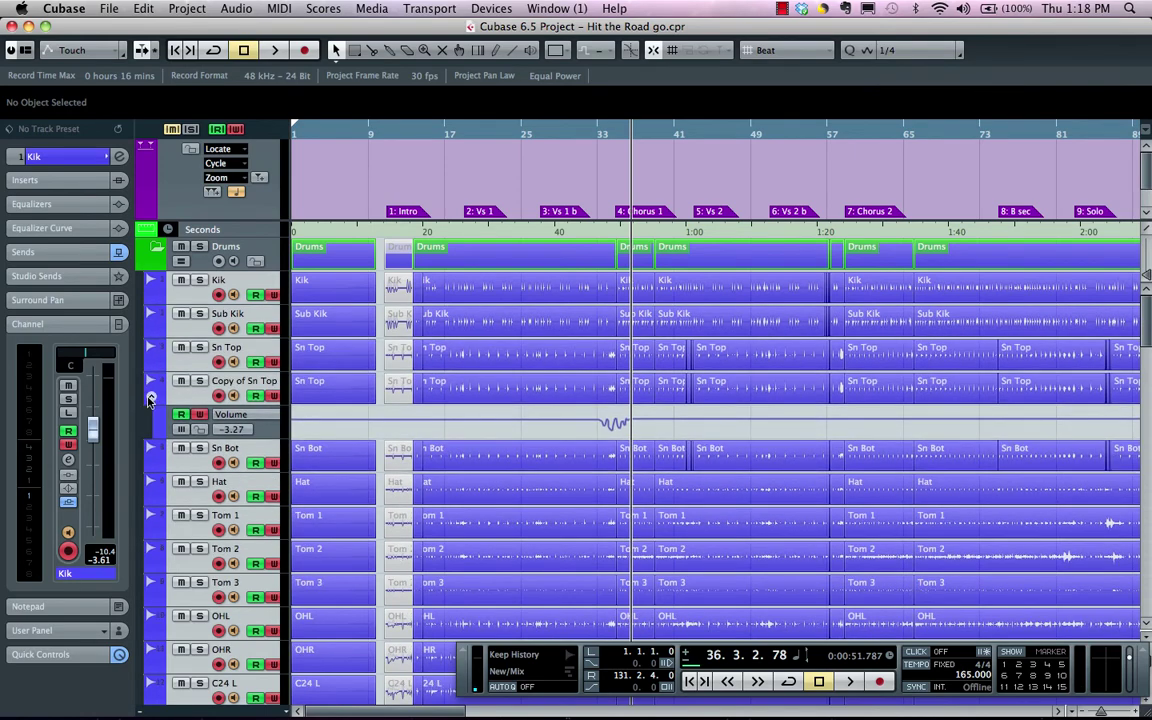
pyautogui.click(150, 397)
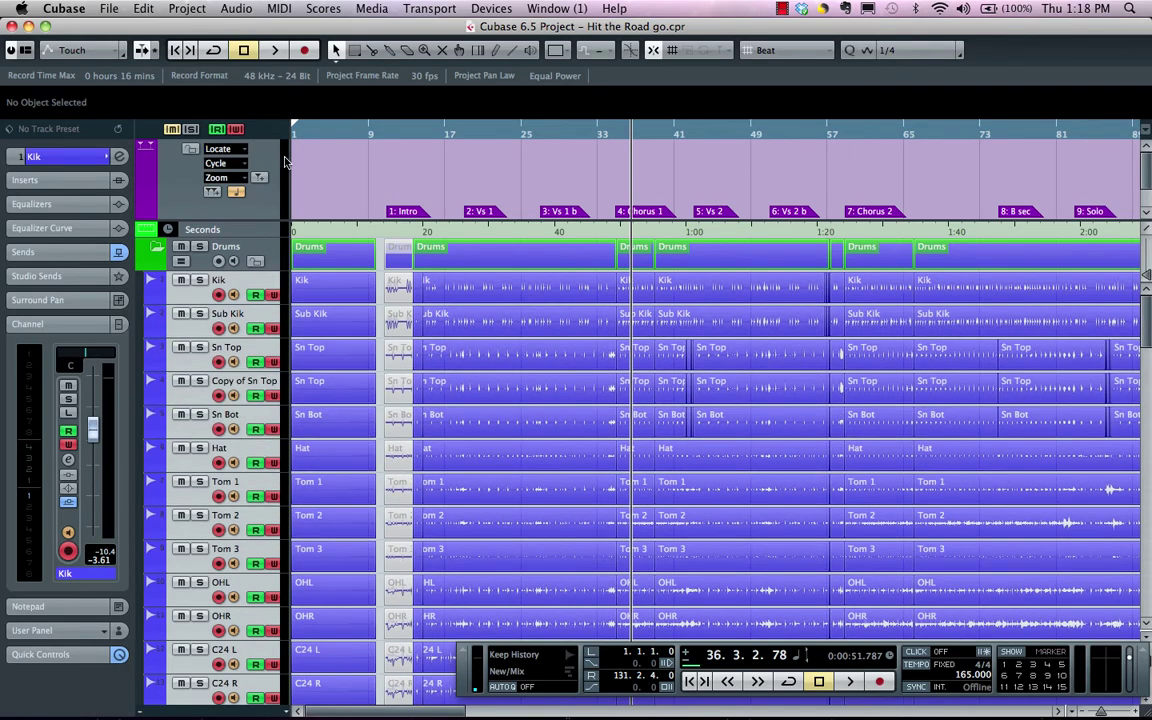
pyautogui.press('F3')
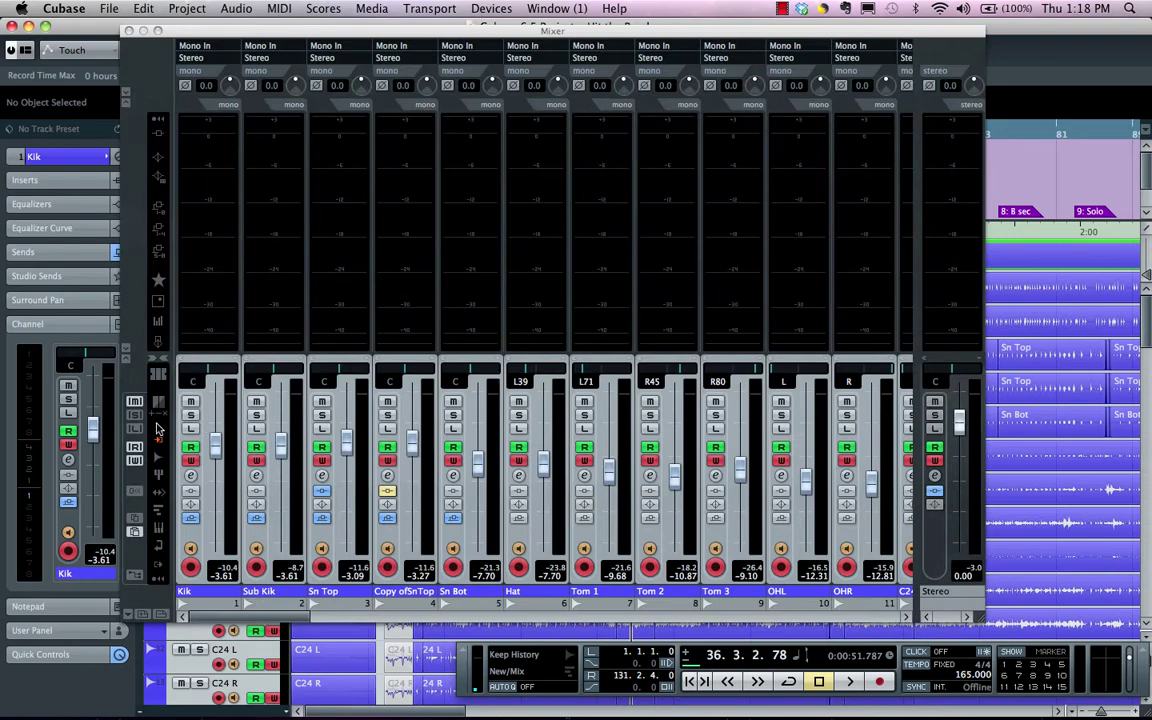
# - Raise the linked faders until Kik is at about 0.14, and lower Sub Kik alone to about -6.81
pyautogui.rightClick(137, 384)
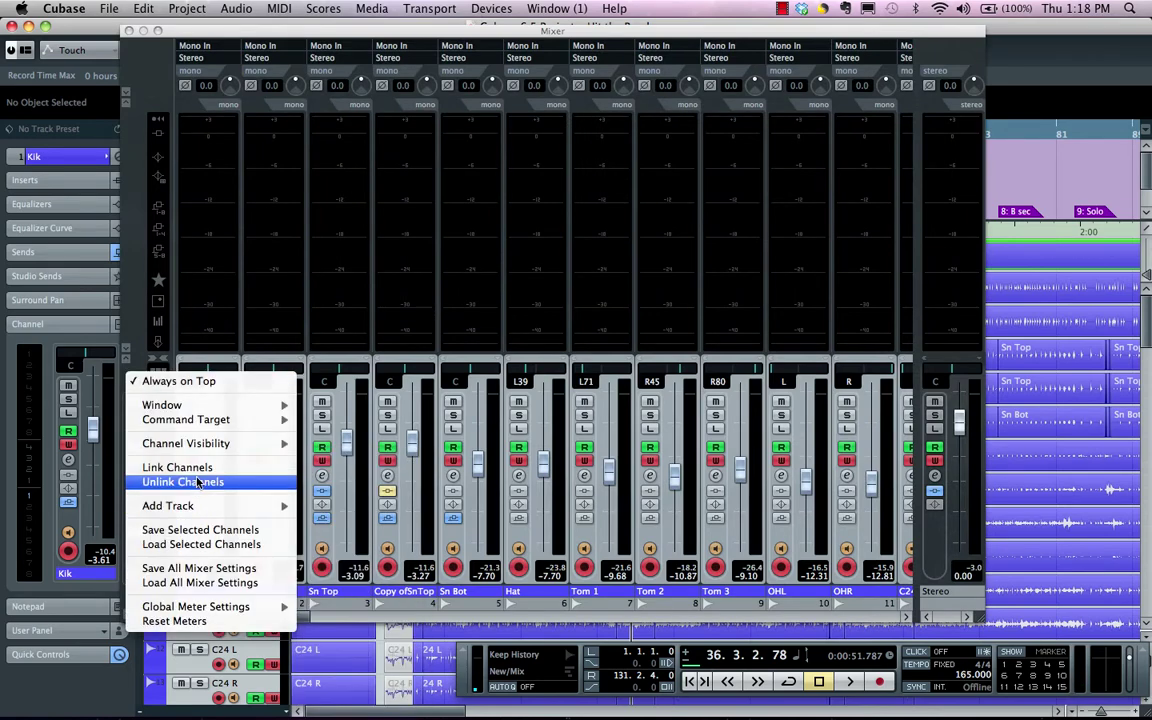
pyautogui.click(150, 68)
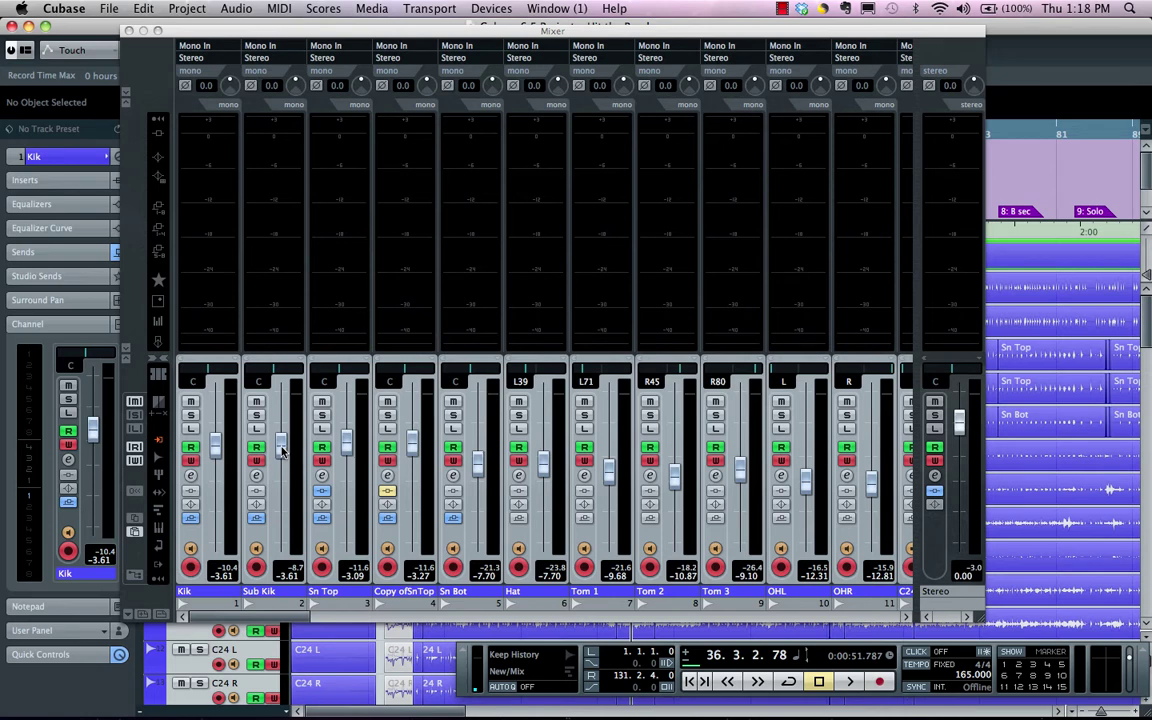
pyautogui.click(281, 452)
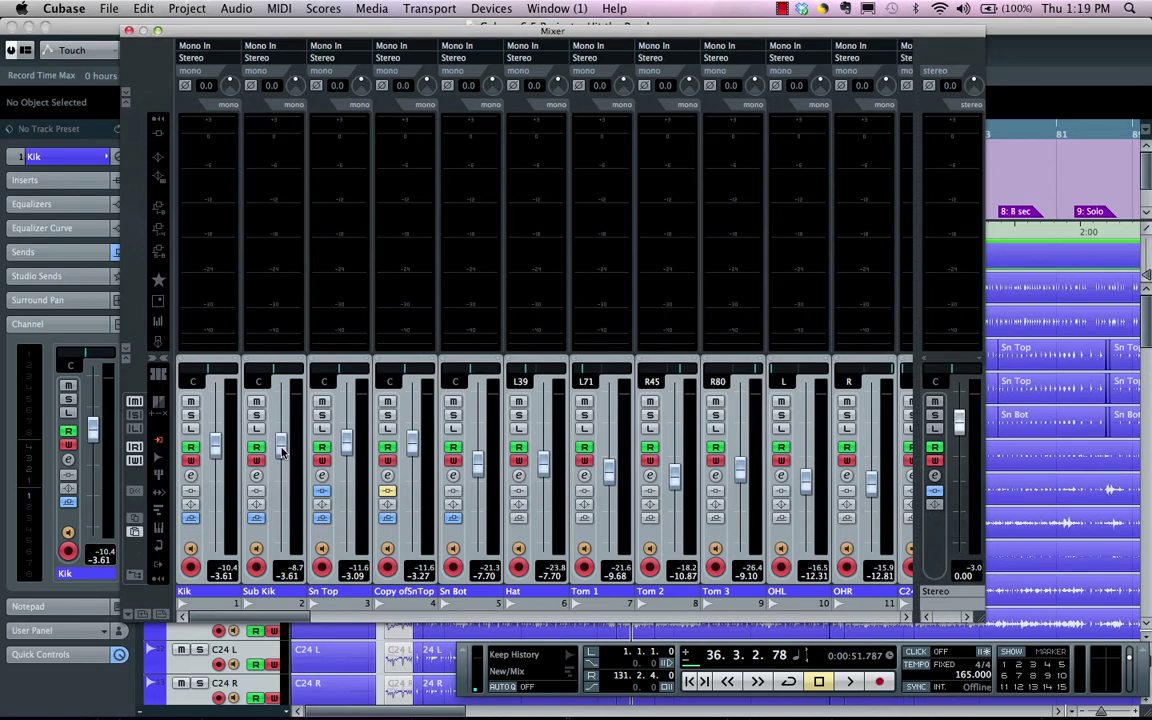
pyautogui.moveTo(281, 452)
pyautogui.mouseDown()
pyautogui.moveTo(283, 442)
pyautogui.moveTo(281, 471)
pyautogui.mouseUp()
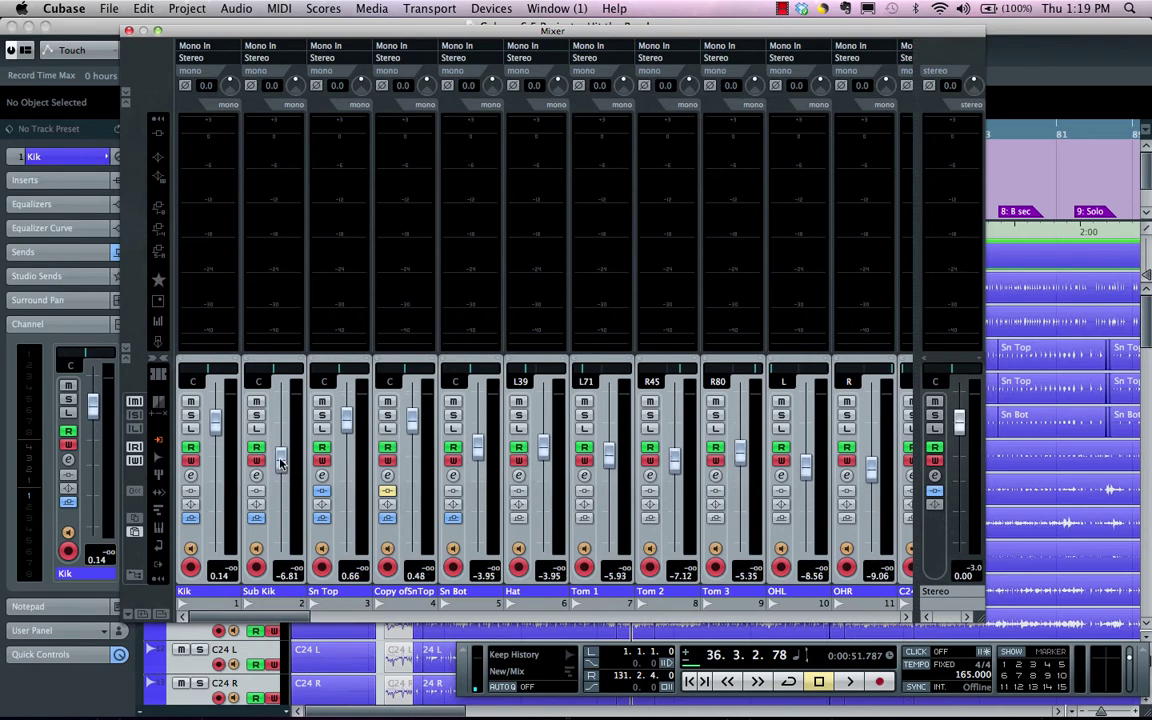
# - Unlink the selected mixer channels
pyautogui.rightClick(127, 372)
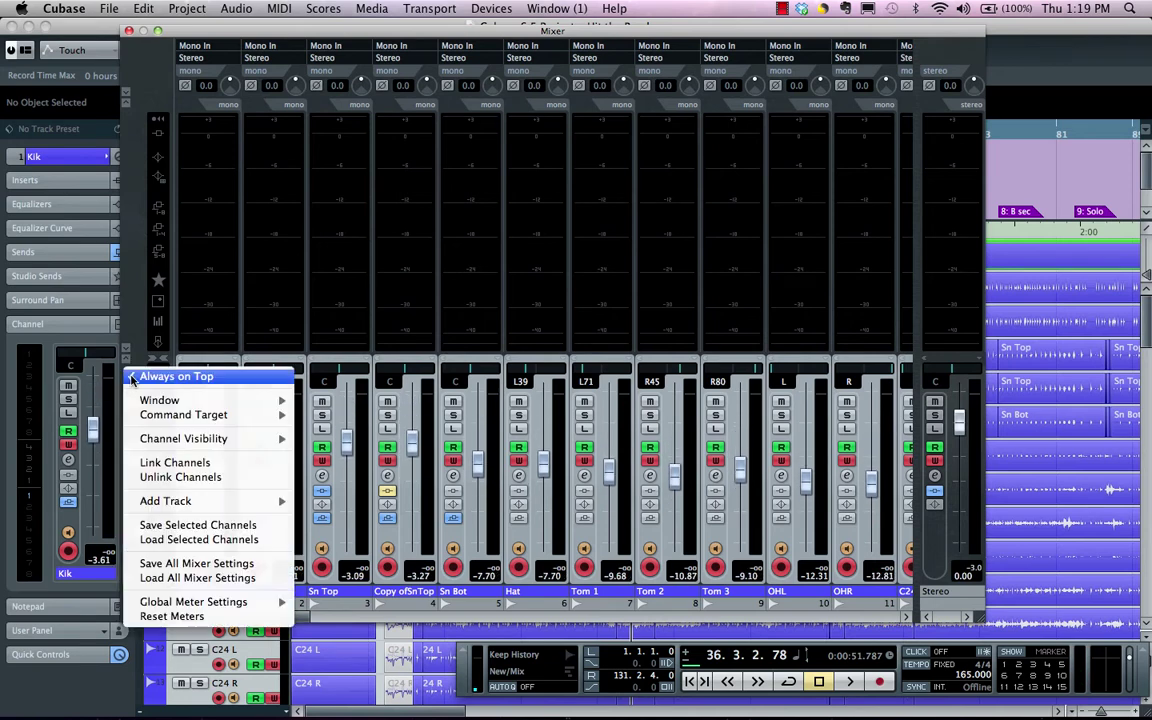
pyautogui.click(202, 479)
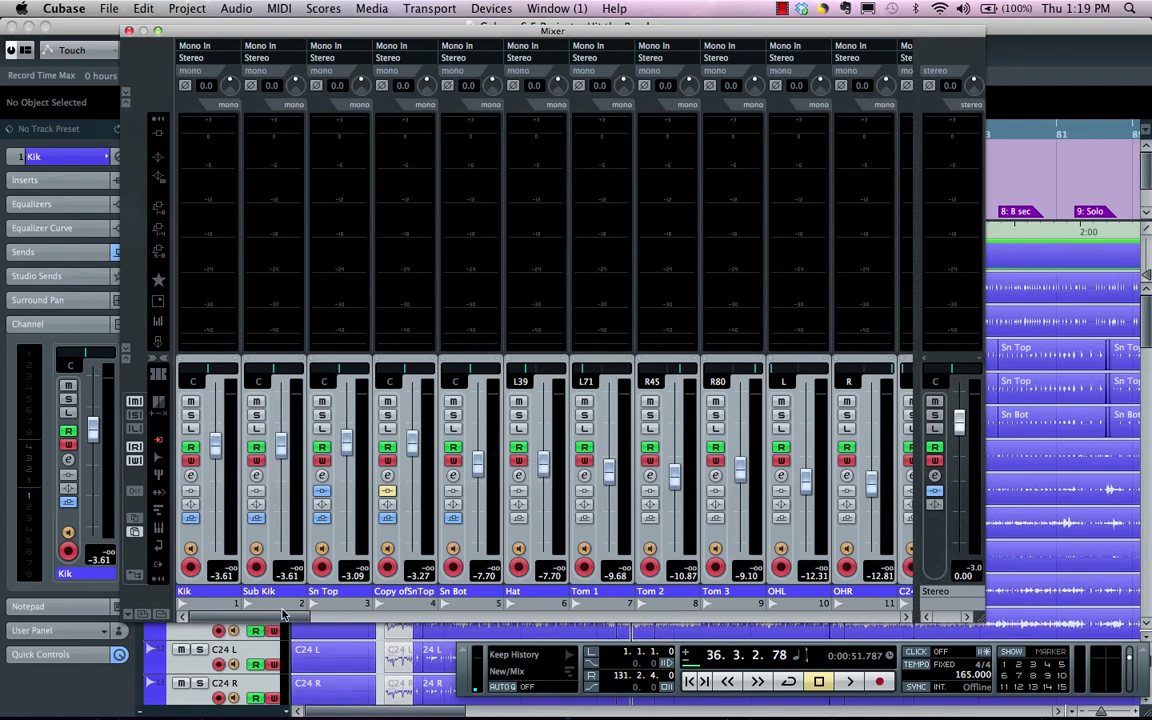
# - Open the channel settings of Sn Bot and the setup for customizing that window's view
pyautogui.click(453, 476)
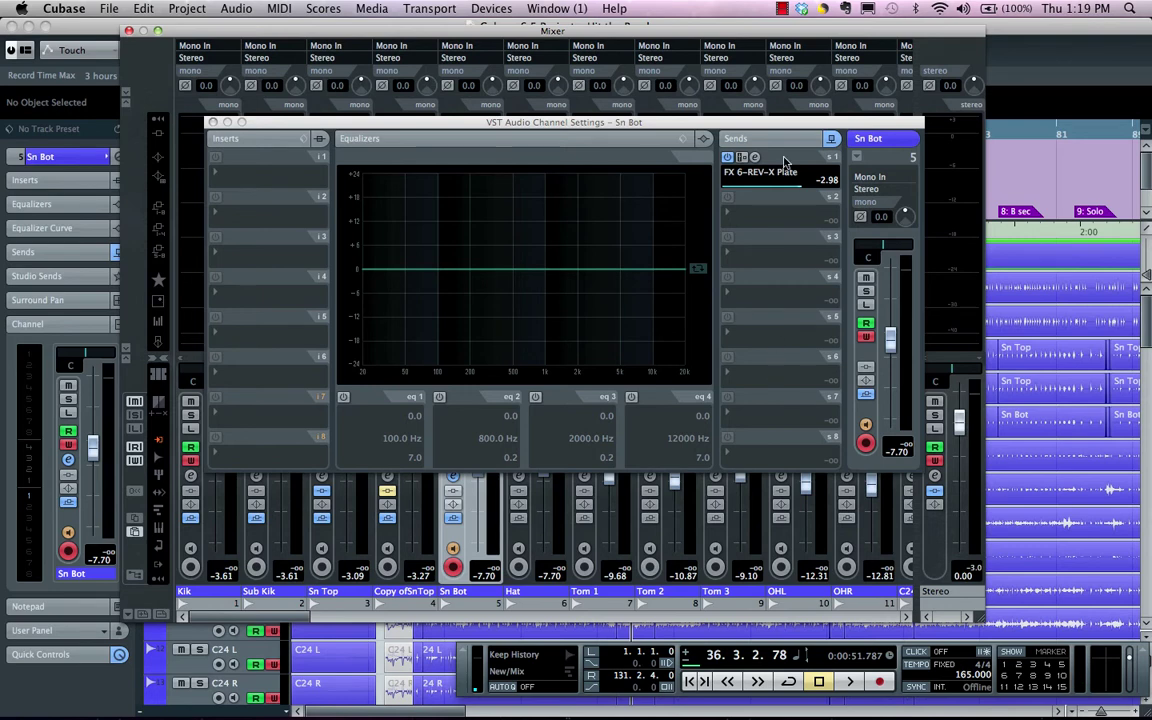
pyautogui.rightClick(888, 140)
pyautogui.moveTo(892, 140)
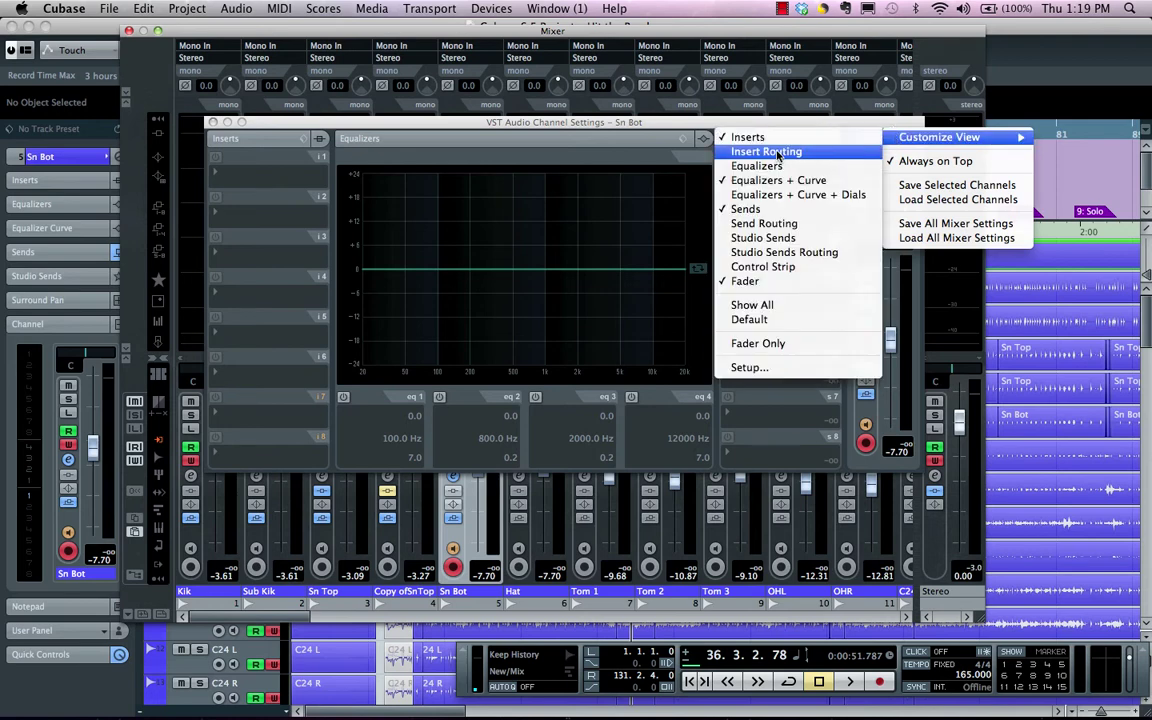
pyautogui.click(755, 367)
pyautogui.moveTo(477, 211); pyautogui.dragTo(656, 281)
# - Move the Fader section to the top of the visible items and back to the end of the order
pyautogui.click(614, 356)
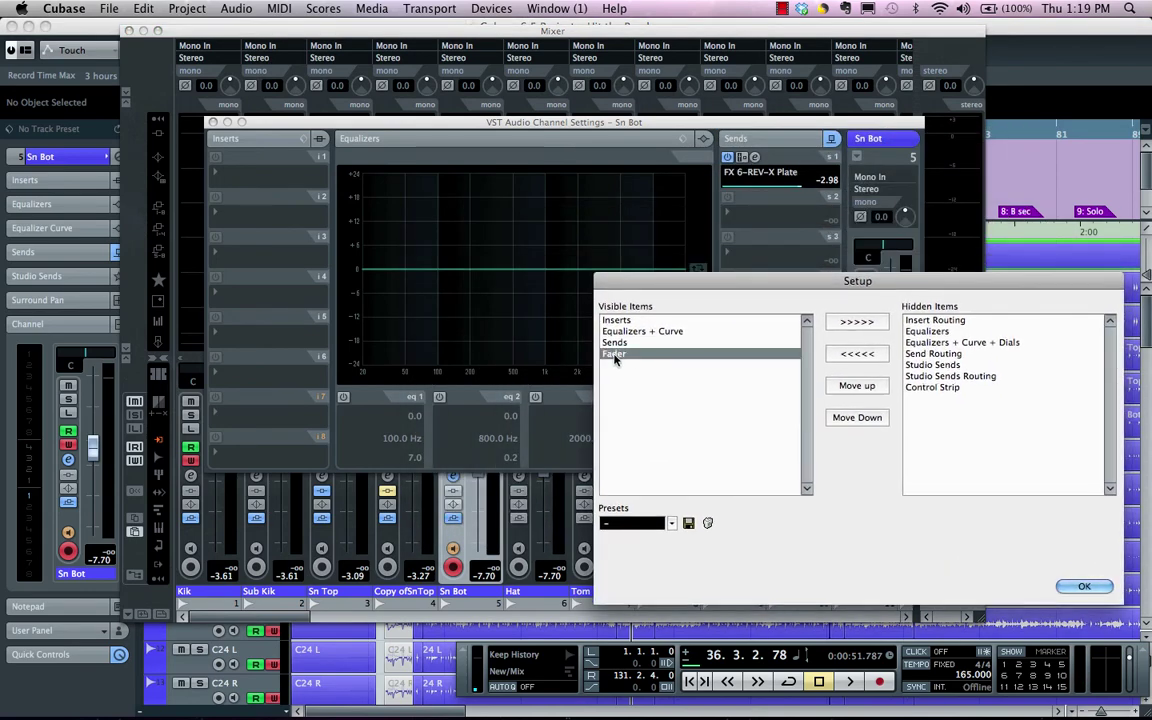
pyautogui.click(857, 386)
pyautogui.click(857, 386)
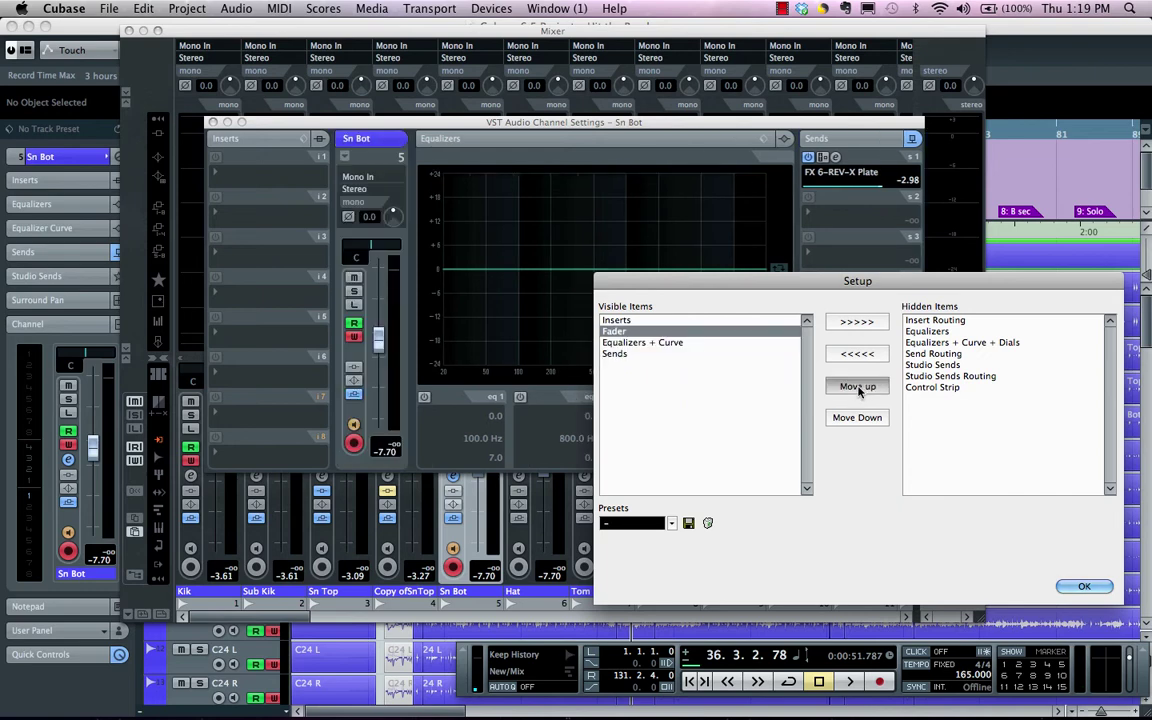
pyautogui.click(857, 386)
pyautogui.click(857, 417)
pyautogui.click(857, 417)
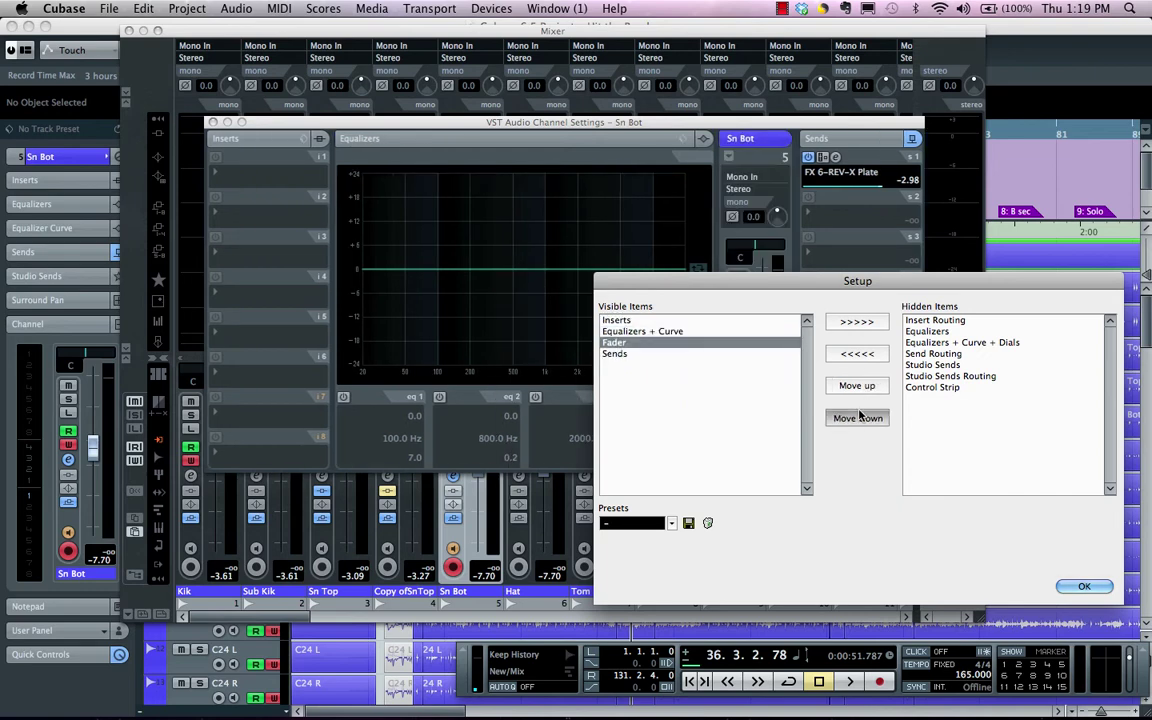
pyautogui.click(857, 417)
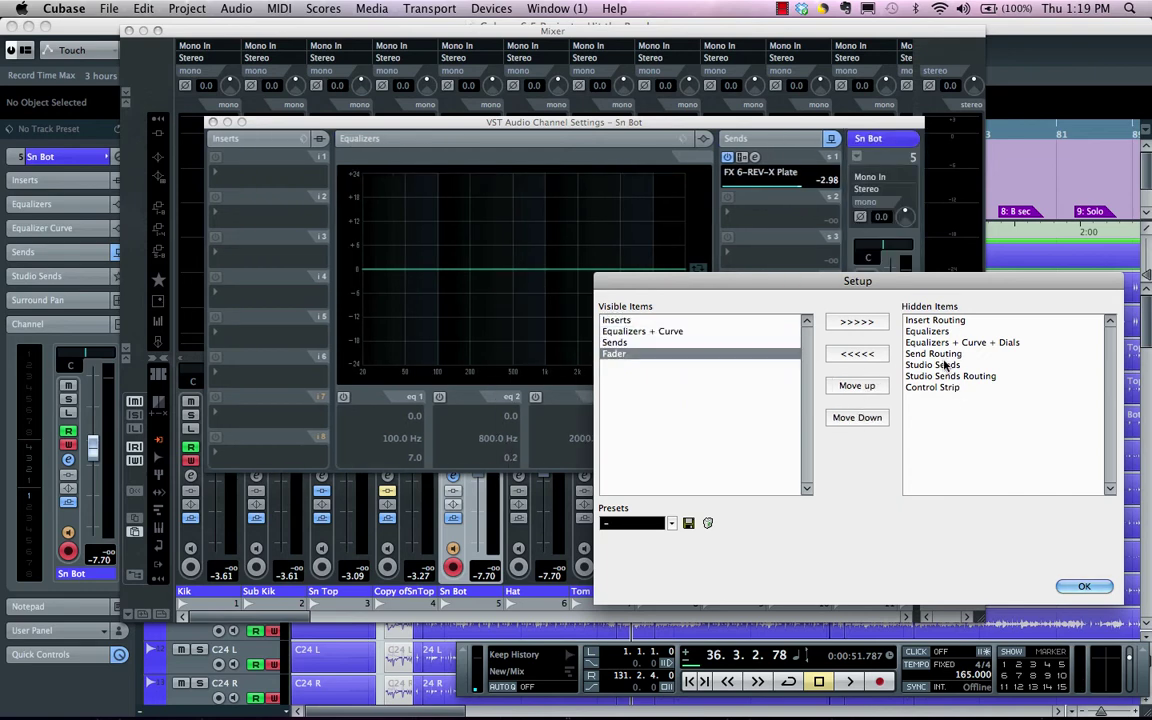
# - Add Studio Sends and Send Routing to the visible items of the channel settings window
pyautogui.click(945, 366)
pyautogui.click(857, 353)
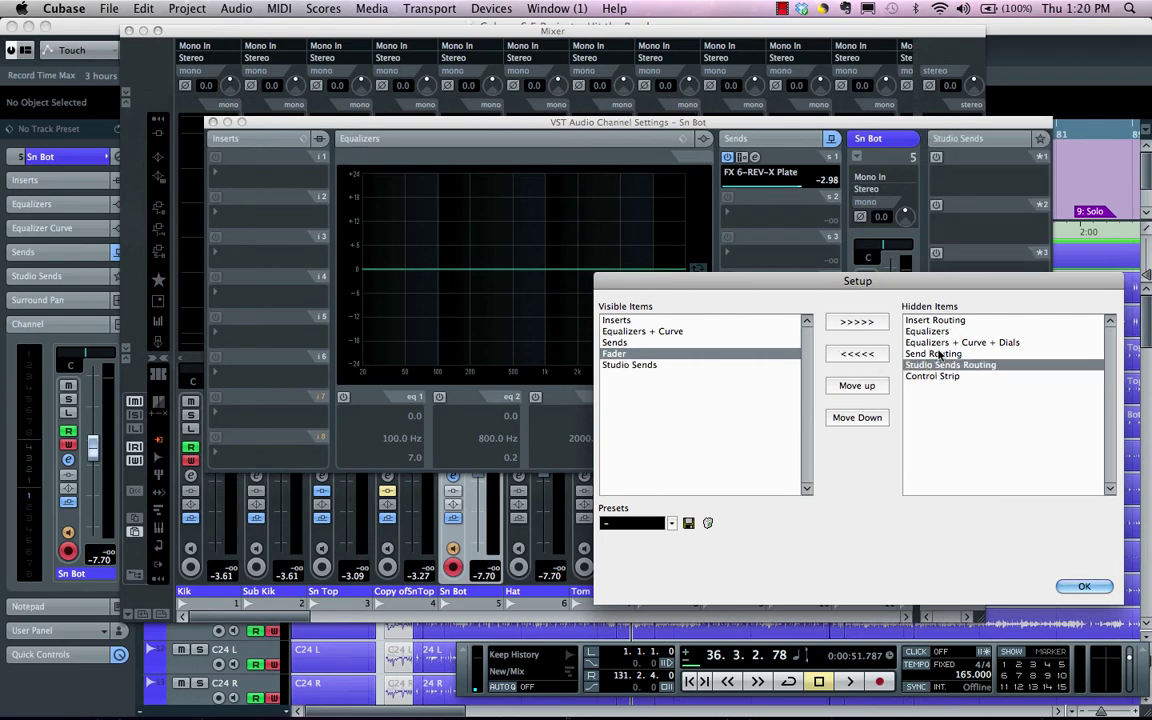
pyautogui.click(933, 353)
pyautogui.click(857, 353)
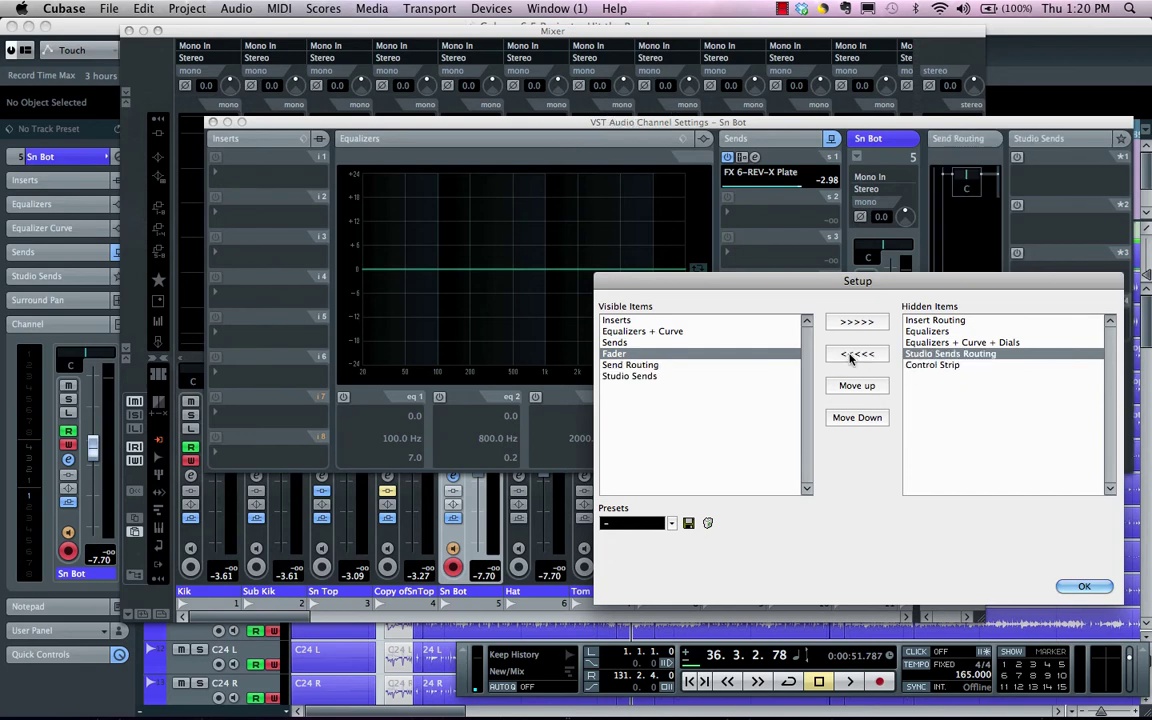
# - Hide Send Routing and Studio Sends from the channel settings window and accept the setup
pyautogui.click(658, 366)
pyautogui.click(856, 321)
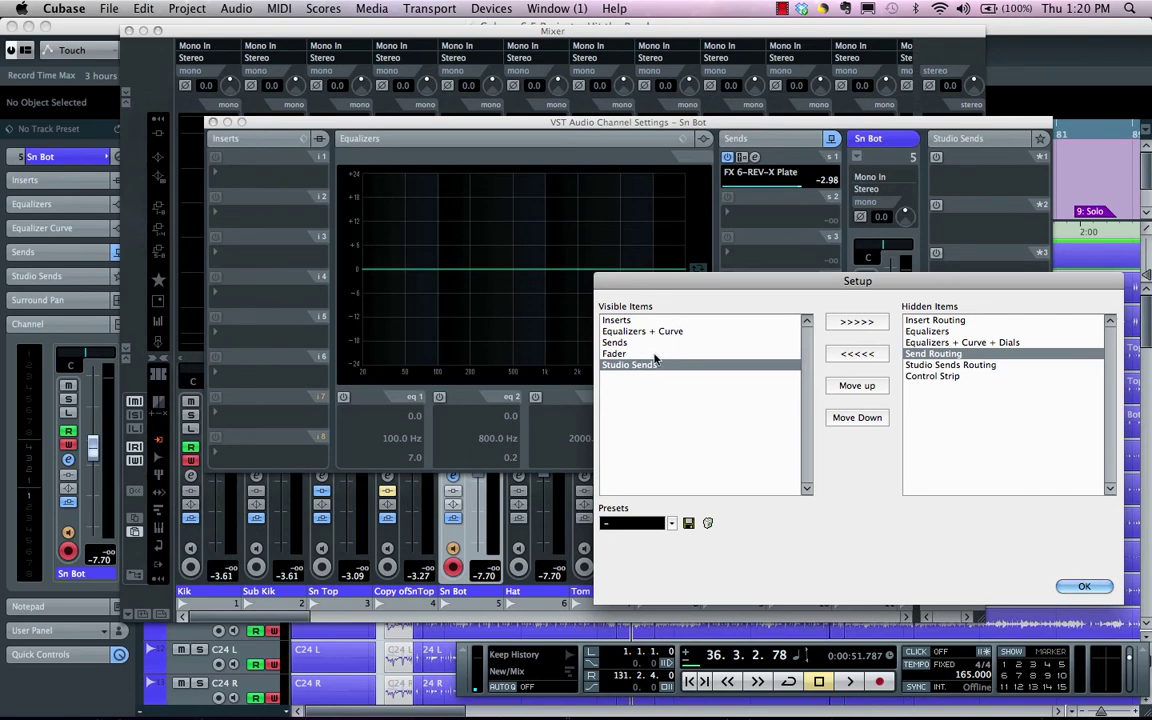
pyautogui.click(856, 321)
pyautogui.click(1088, 586)
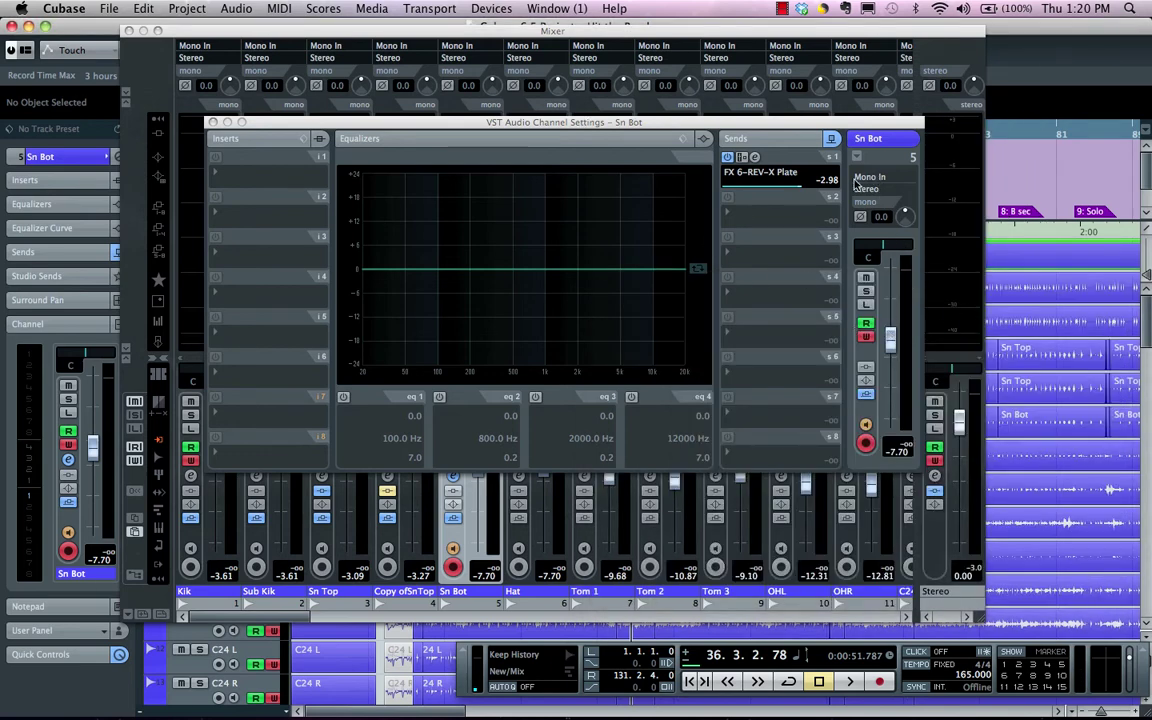
# - Enable Sn Bot's EQ band 2 at about 3571 Hz and -0.4 gain; try band 1 near 547 Hz and switch it off
pyautogui.moveTo(513, 240); pyautogui.dragTo(613, 208)
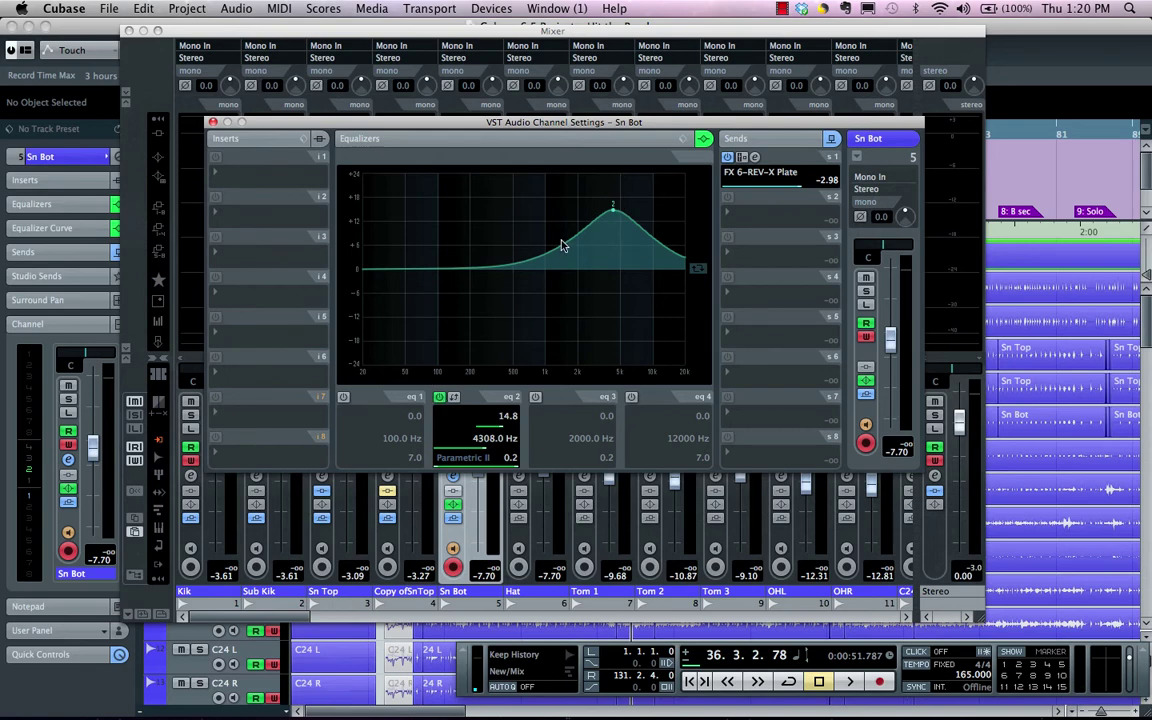
pyautogui.moveTo(555, 195); pyautogui.dragTo(517, 273)
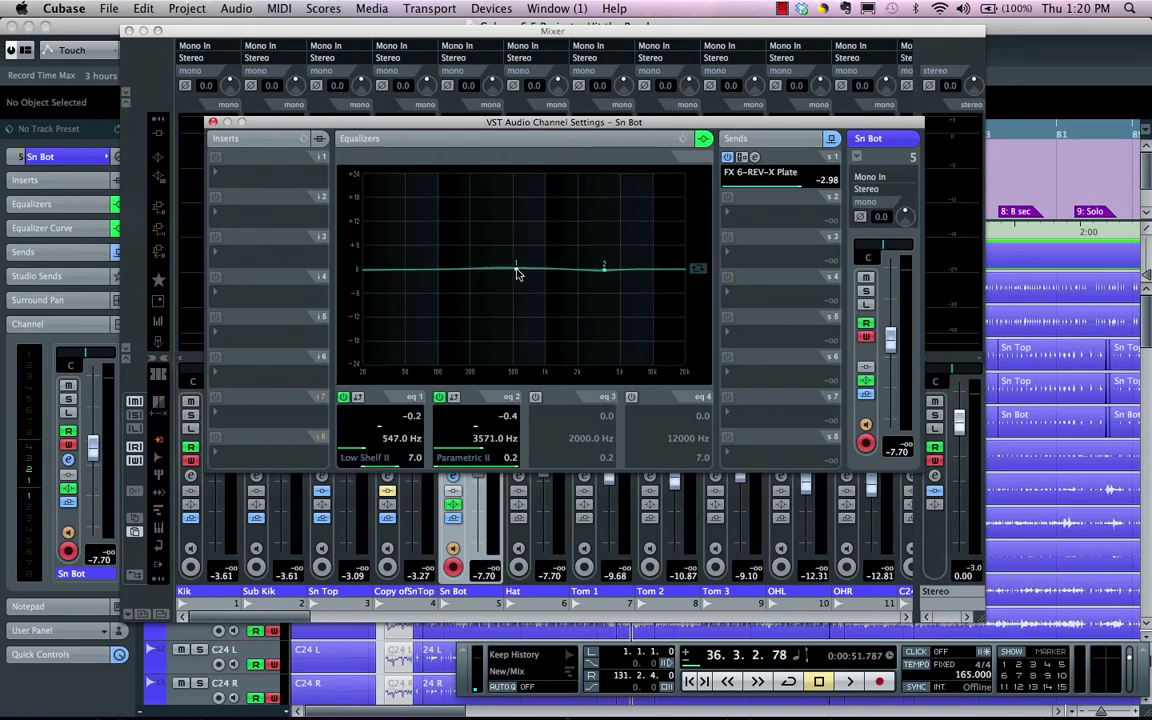
pyautogui.click(345, 397)
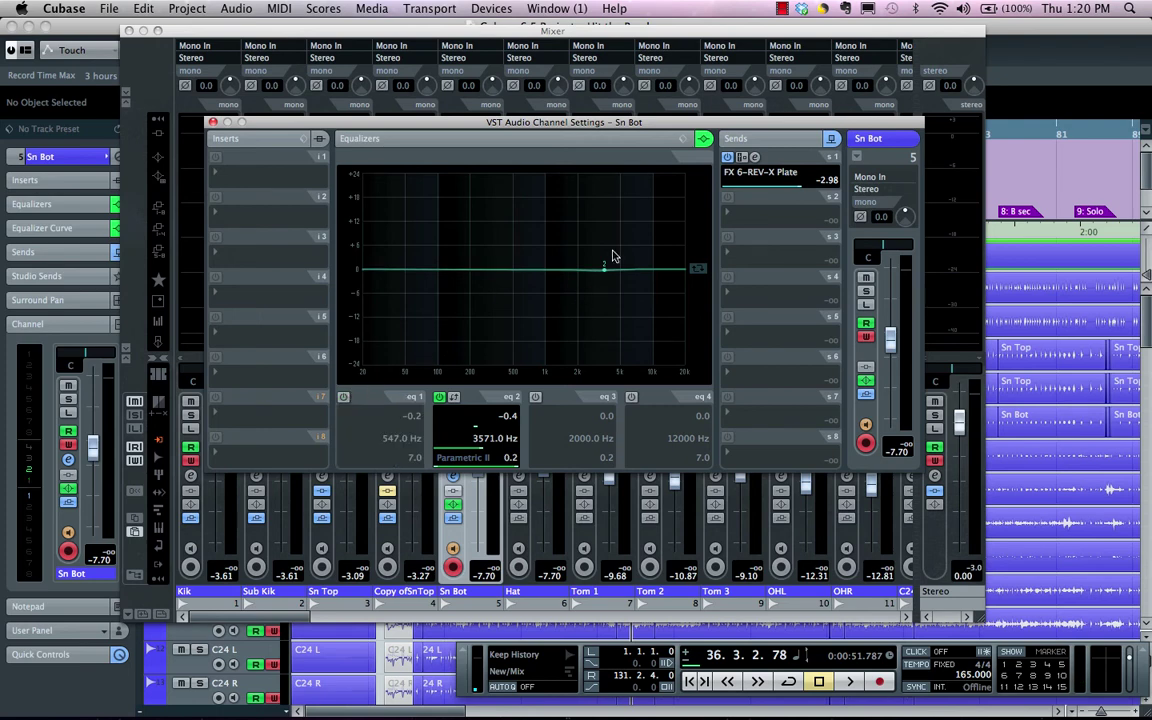
# - Boost Sn Bot's EQ band 2 to about 14.3 at 2470.7 Hz, with its Q at 1.4
pyautogui.moveTo(603, 274); pyautogui.dragTo(561, 212)
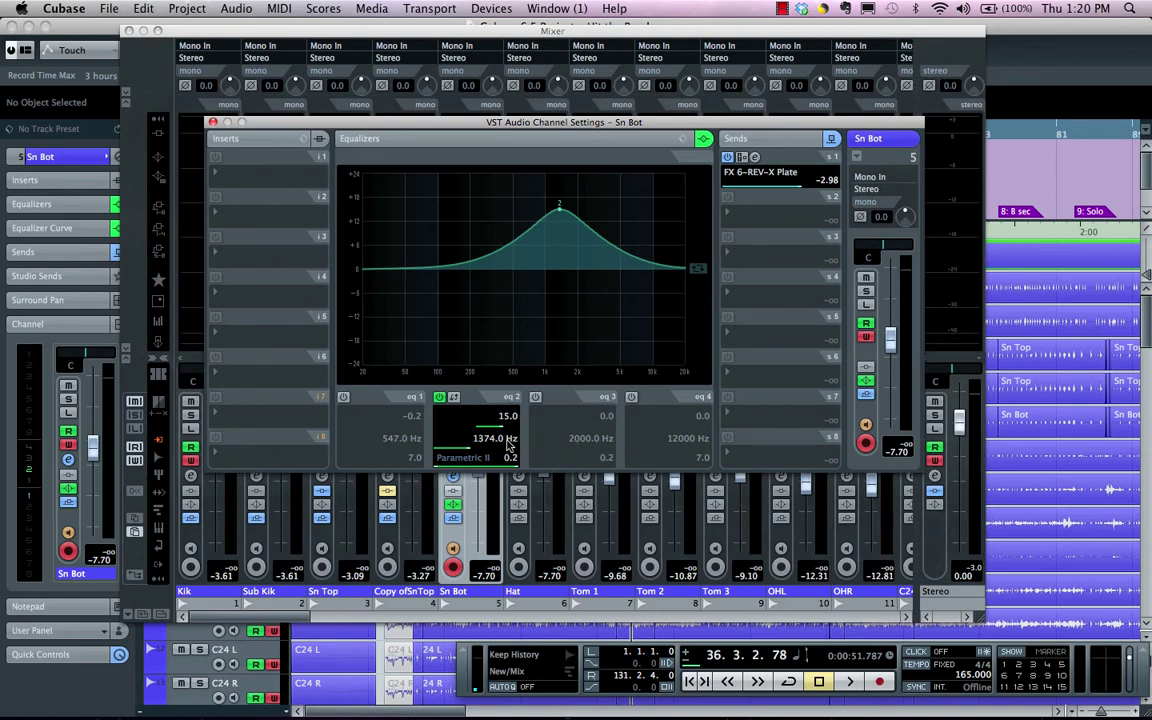
pyautogui.scroll(-3, 481, 452)
pyautogui.scroll(8, 481, 452)
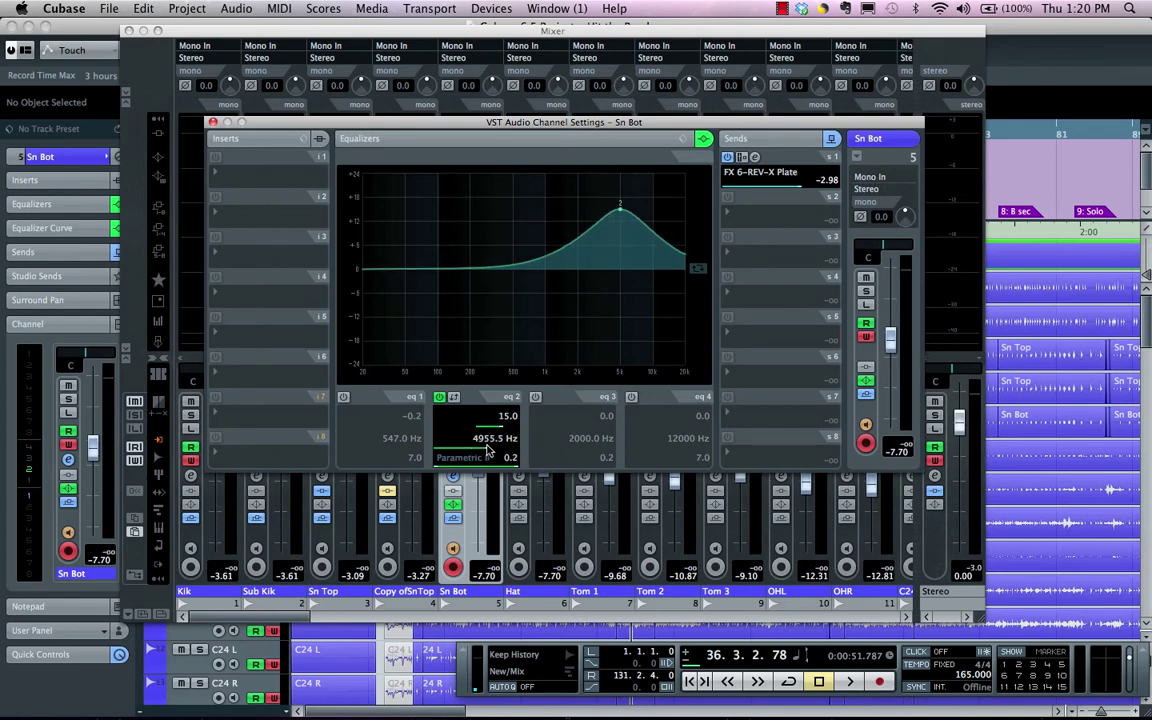
pyautogui.moveTo(535, 420); pyautogui.dragTo(502, 440)
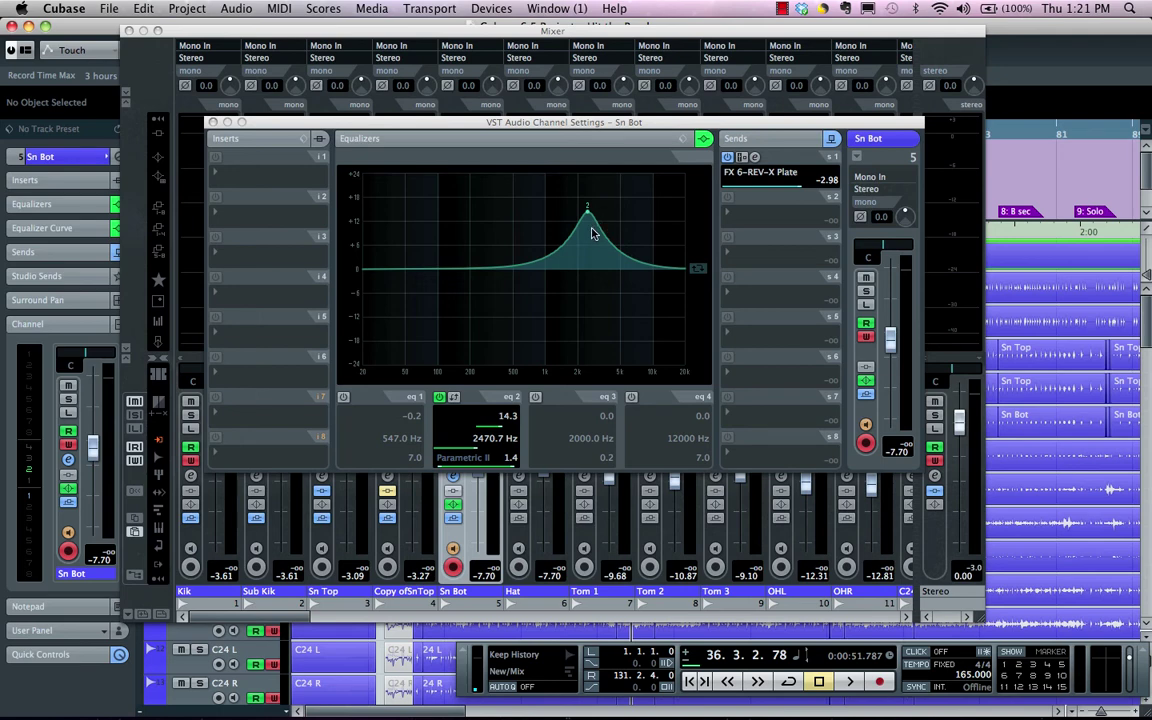
# - Widen EQ band 2 to a Q of 0.0 and move it to about 1010 Hz with a gain of 12.6
pyautogui.click(588, 212)
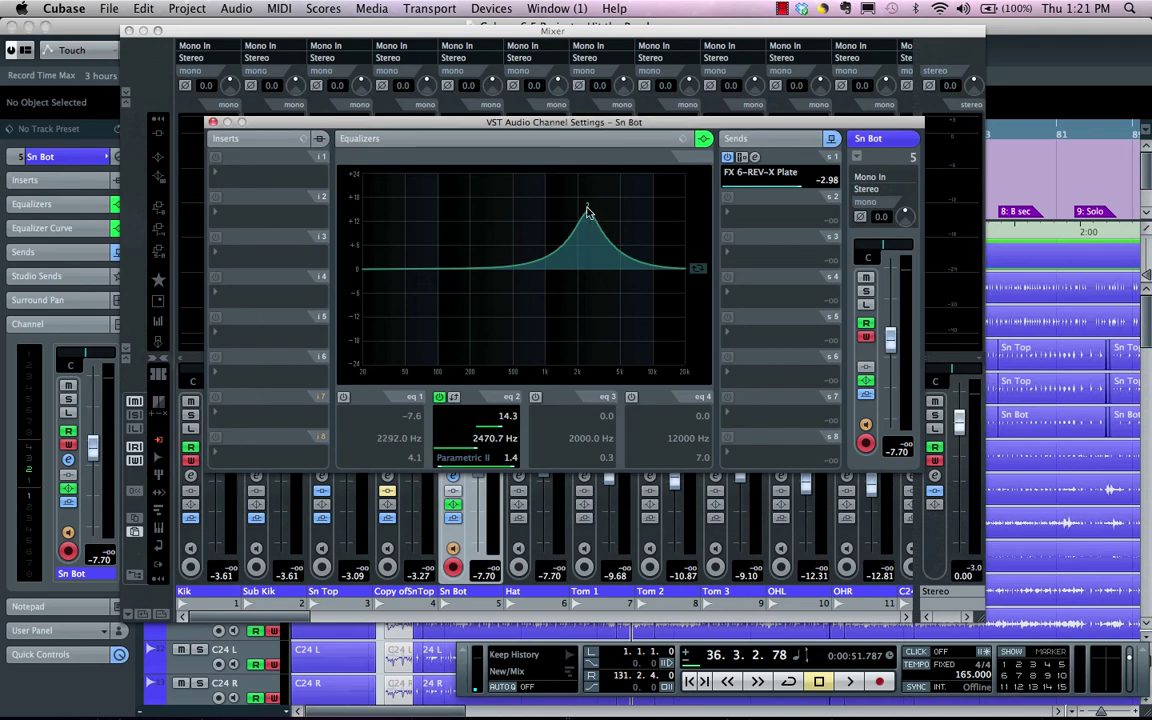
pyautogui.moveTo(585, 238); pyautogui.dragTo(627, 253)
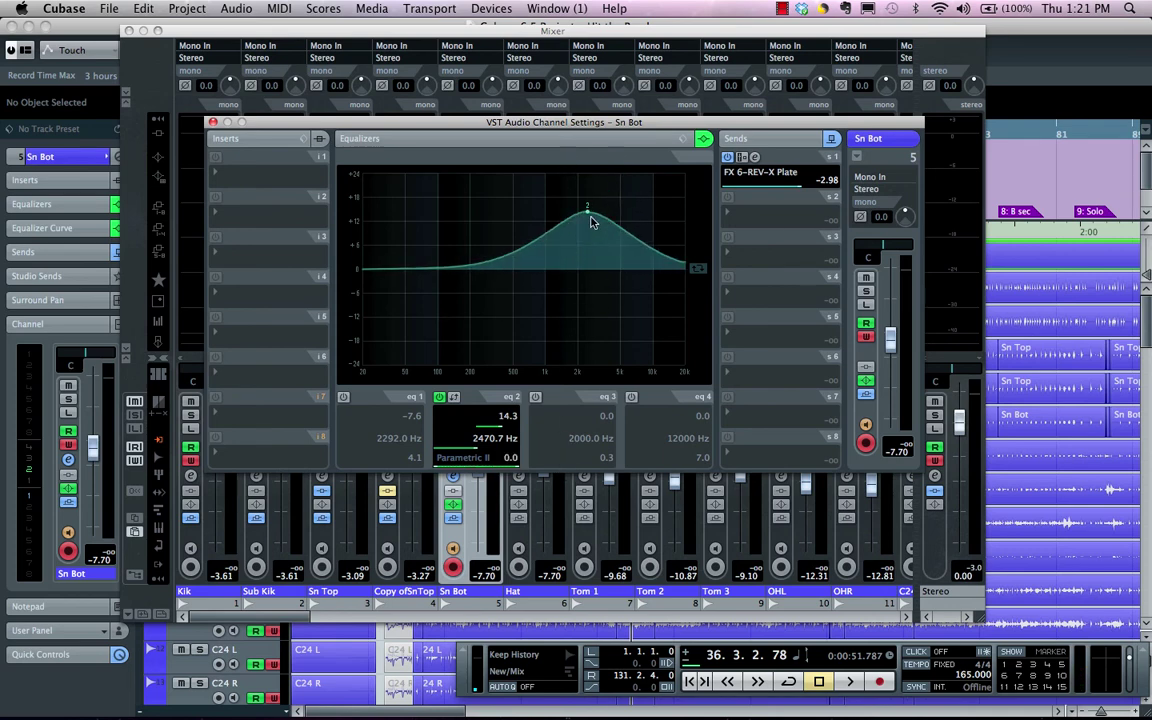
pyautogui.moveTo(589, 220); pyautogui.dragTo(546, 206)
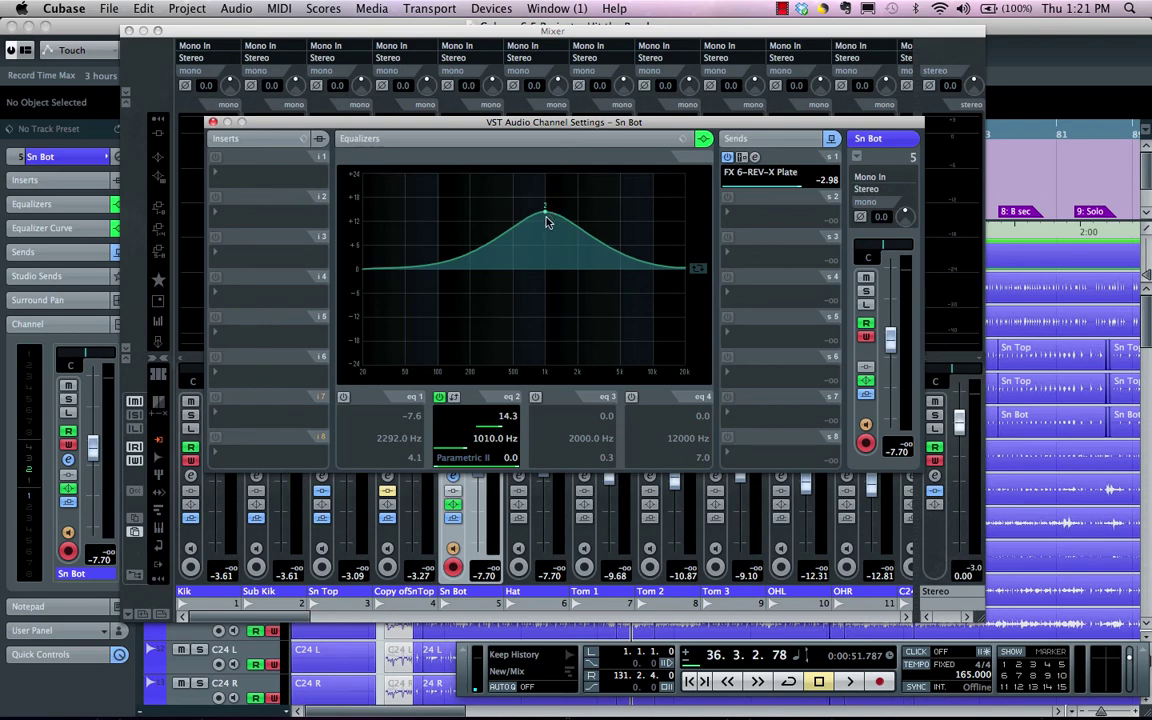
pyautogui.moveTo(547, 222); pyautogui.dragTo(586, 224)
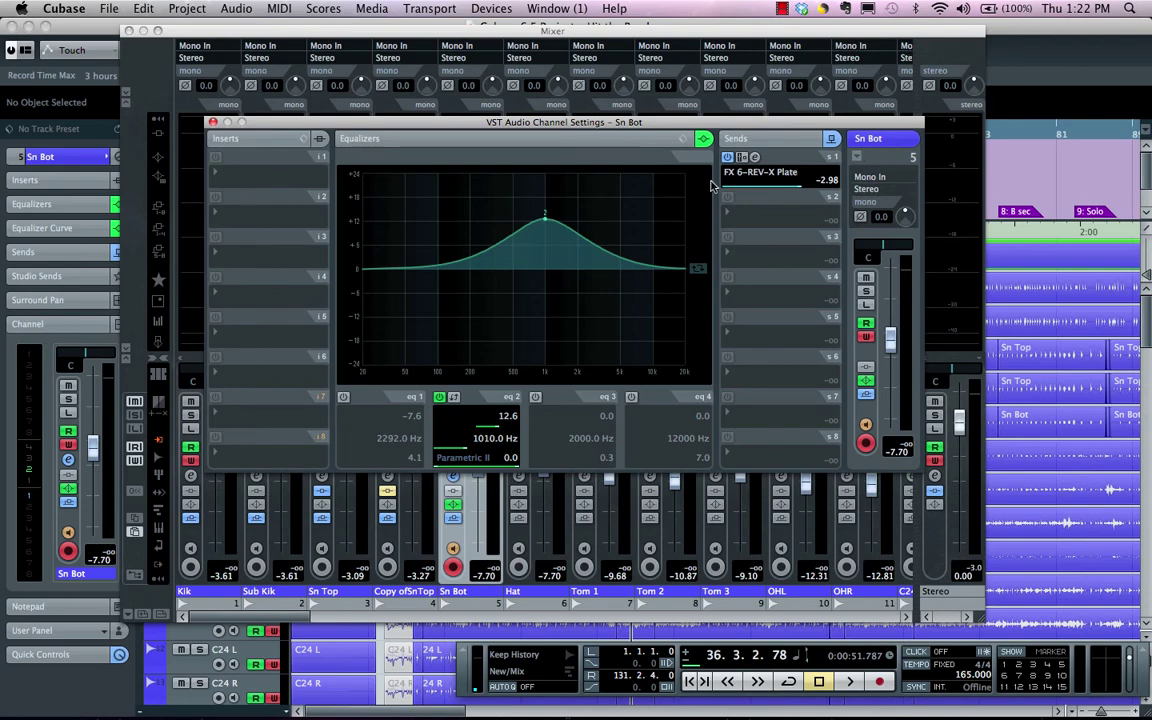
# - Switch the channel settings window from Sn Bot to Tom 3, FX 6-REV-X Plate and finally the first Hk Vox channel
pyautogui.click(857, 159)
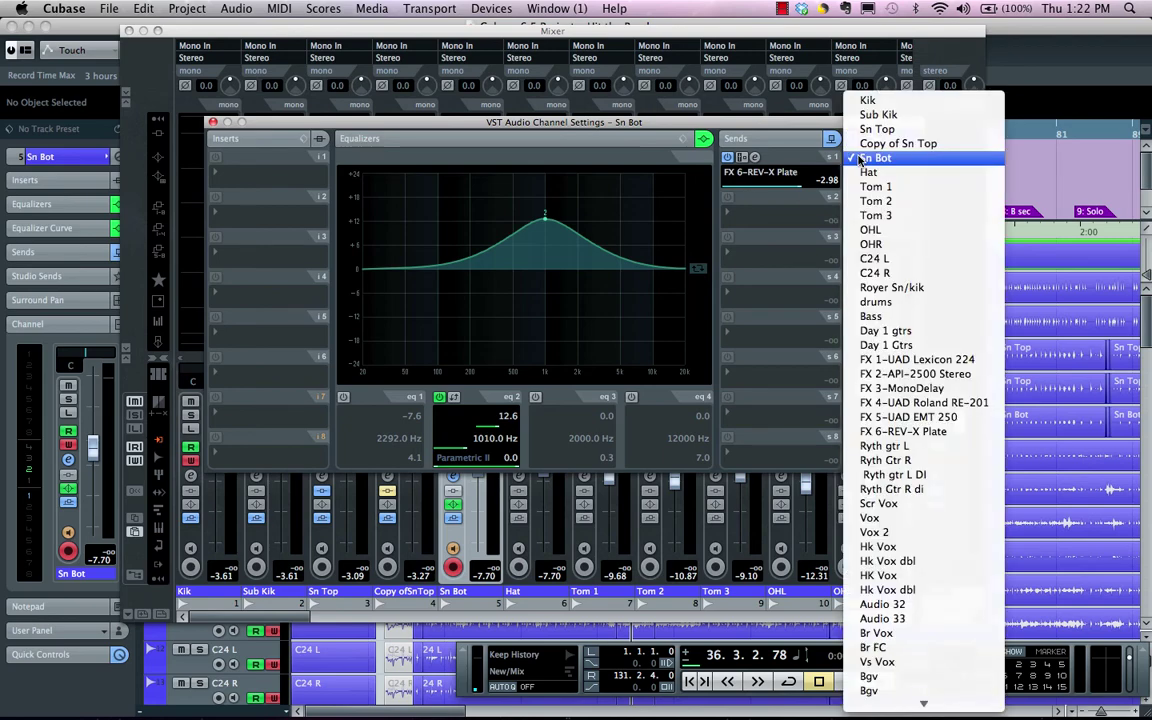
pyautogui.click(745, 118)
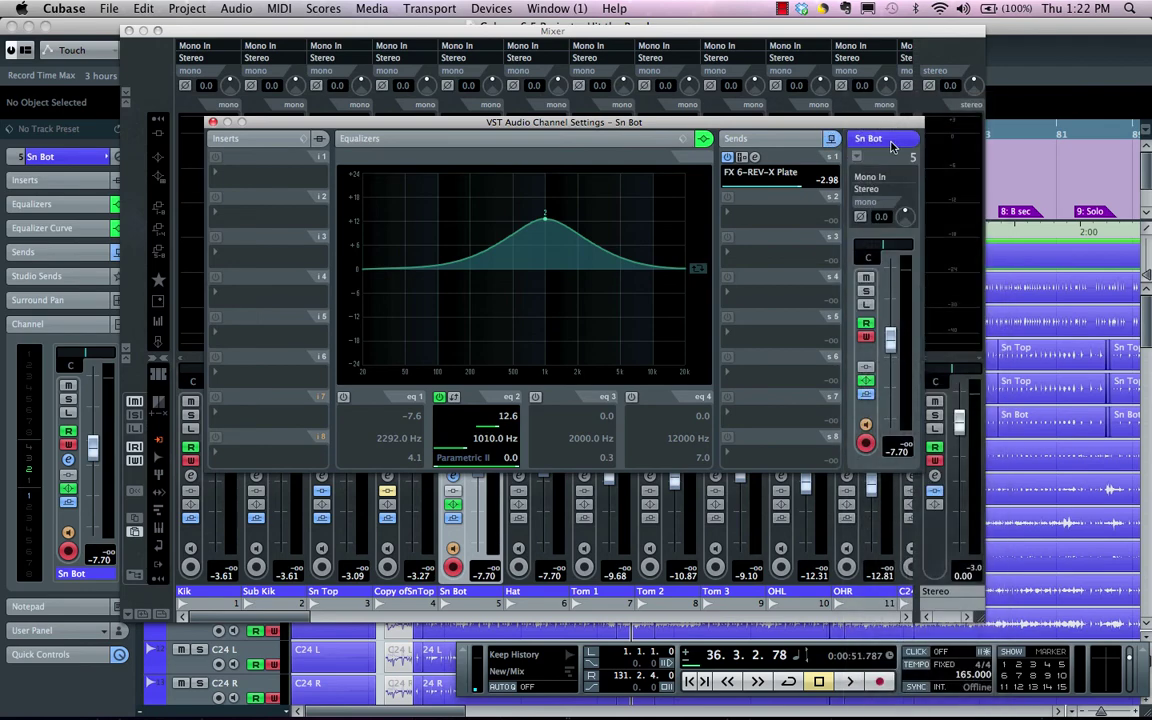
pyautogui.click(857, 159)
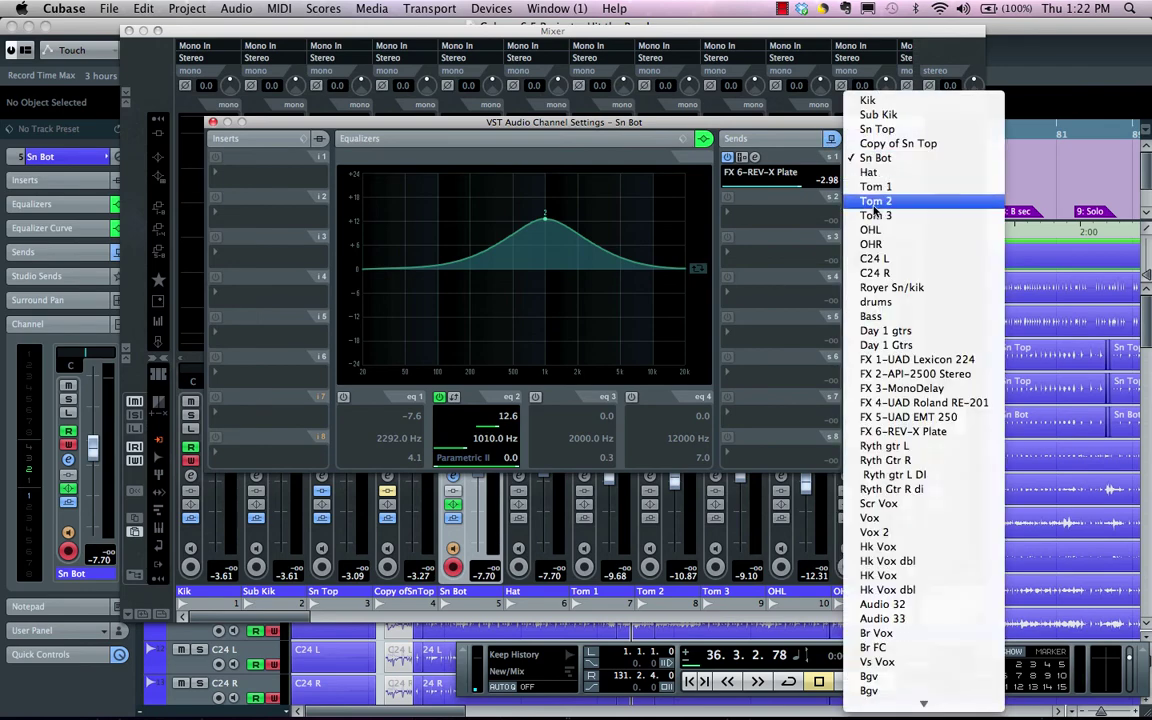
pyautogui.click(876, 214)
pyautogui.click(857, 159)
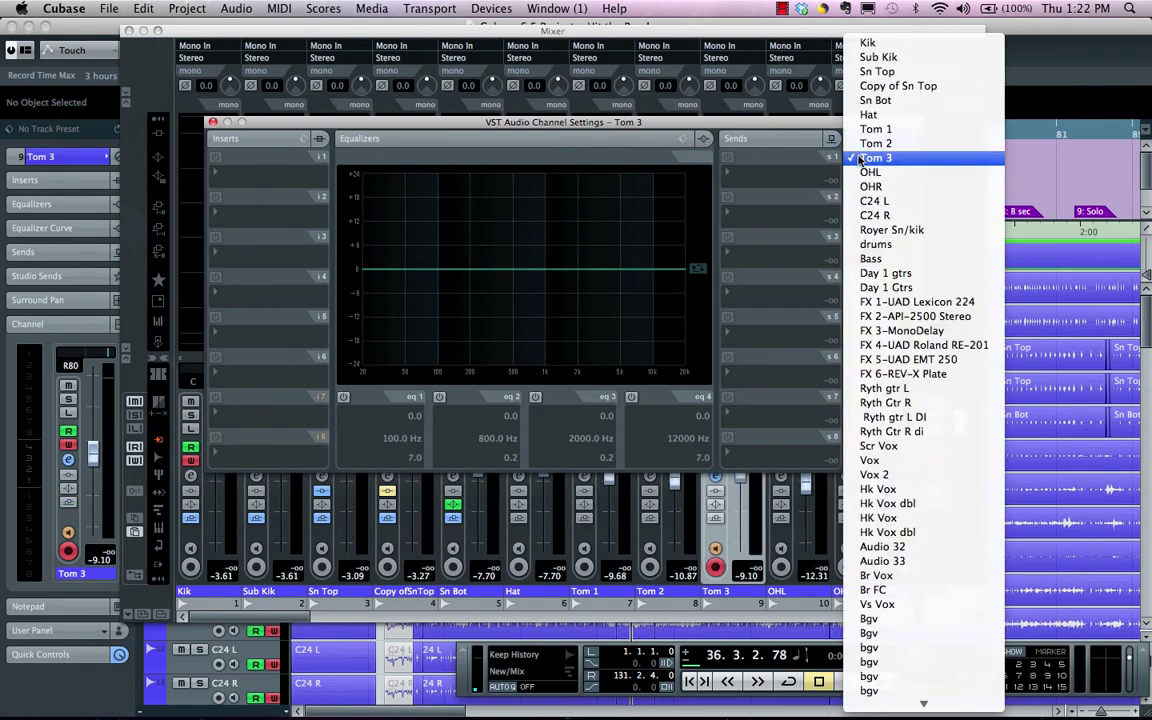
pyautogui.click(897, 374)
pyautogui.click(857, 160)
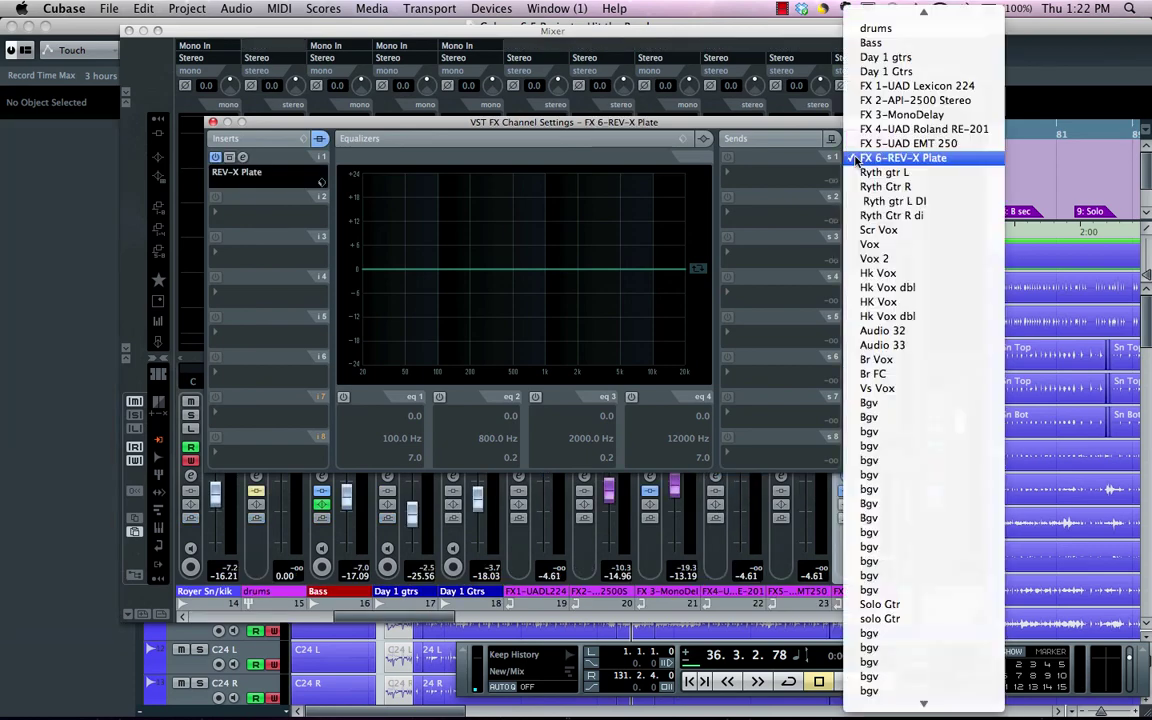
pyautogui.click(902, 276)
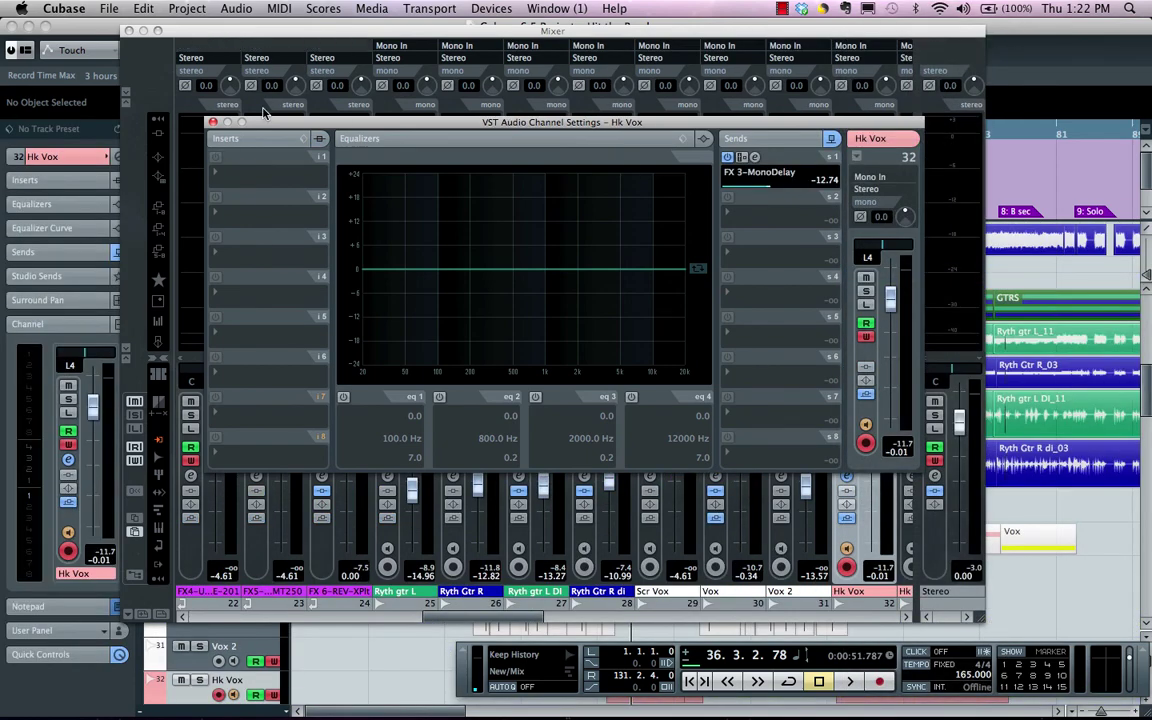
# - Close the channel settings window and the mixer, and select the Ryth gtr L DI track in the project
pyautogui.click(212, 122)
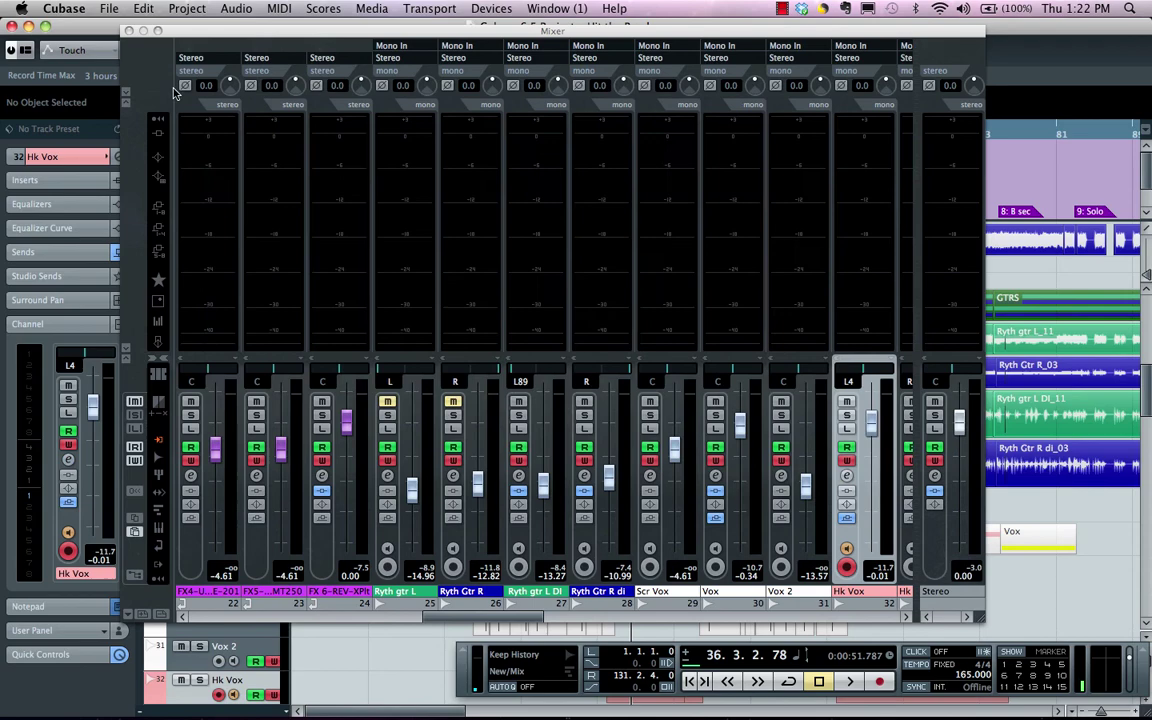
pyautogui.click(128, 31)
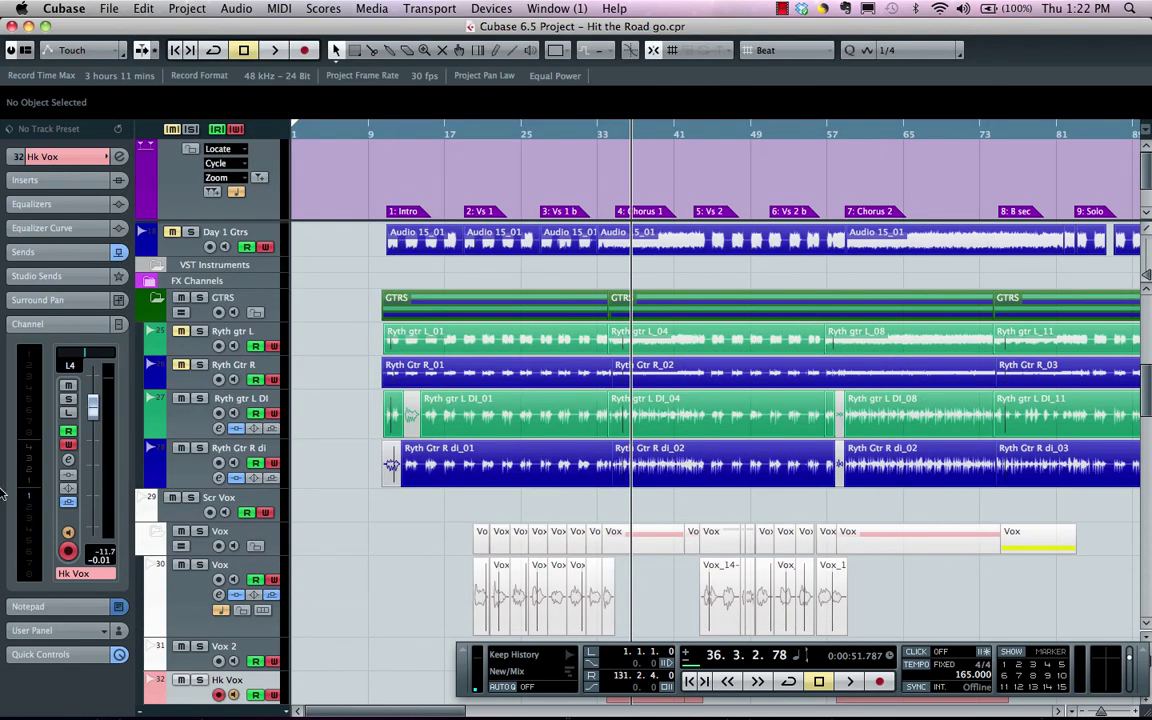
pyautogui.click(188, 424)
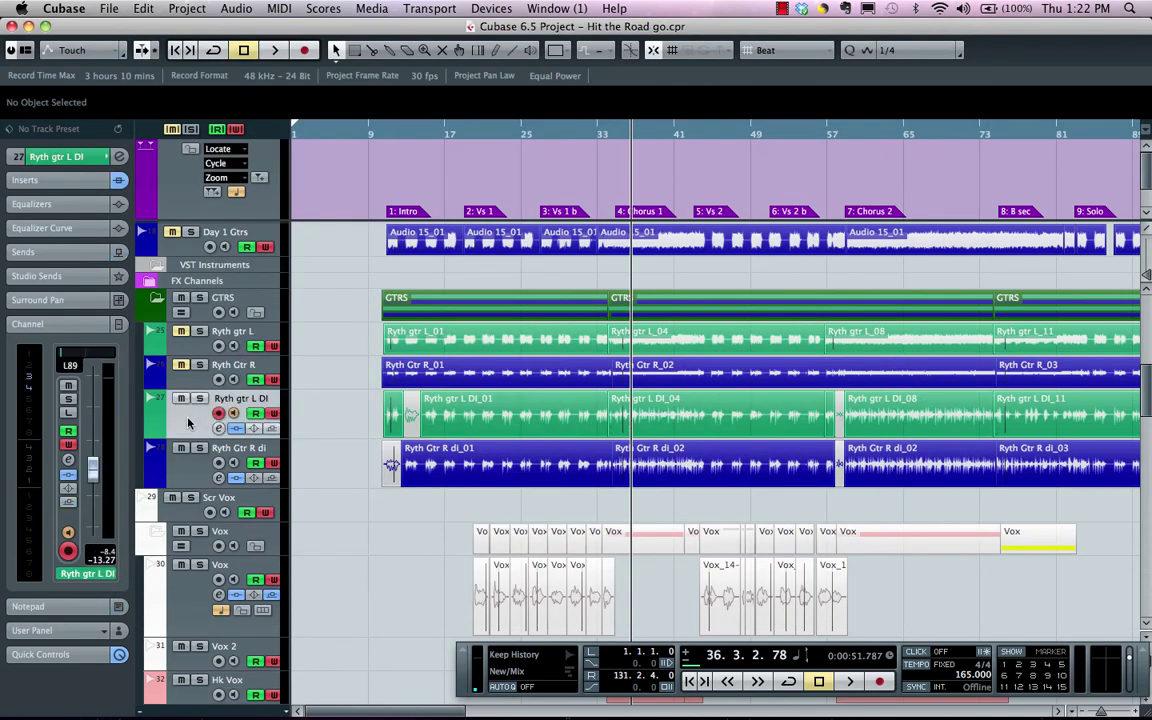
# - View the Sends, Inserts, Notepad and Channel sections of the Ryth gtr L DI track in the Inspector
pyautogui.click(66, 201)
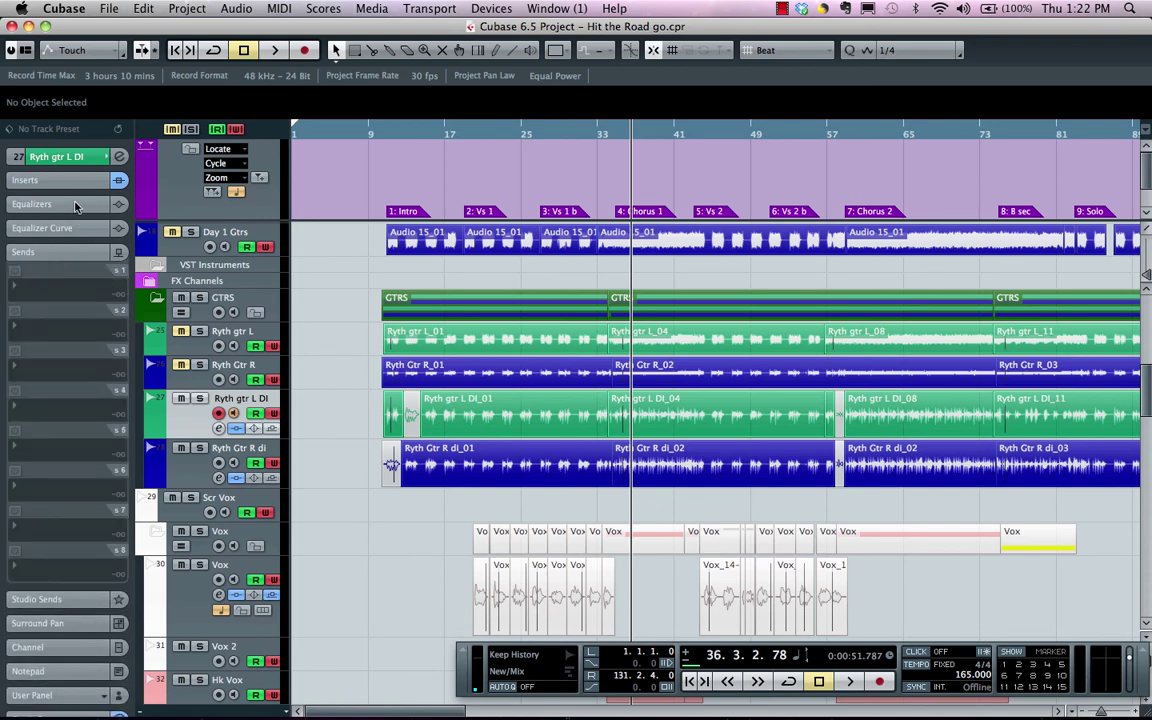
pyautogui.click(78, 178)
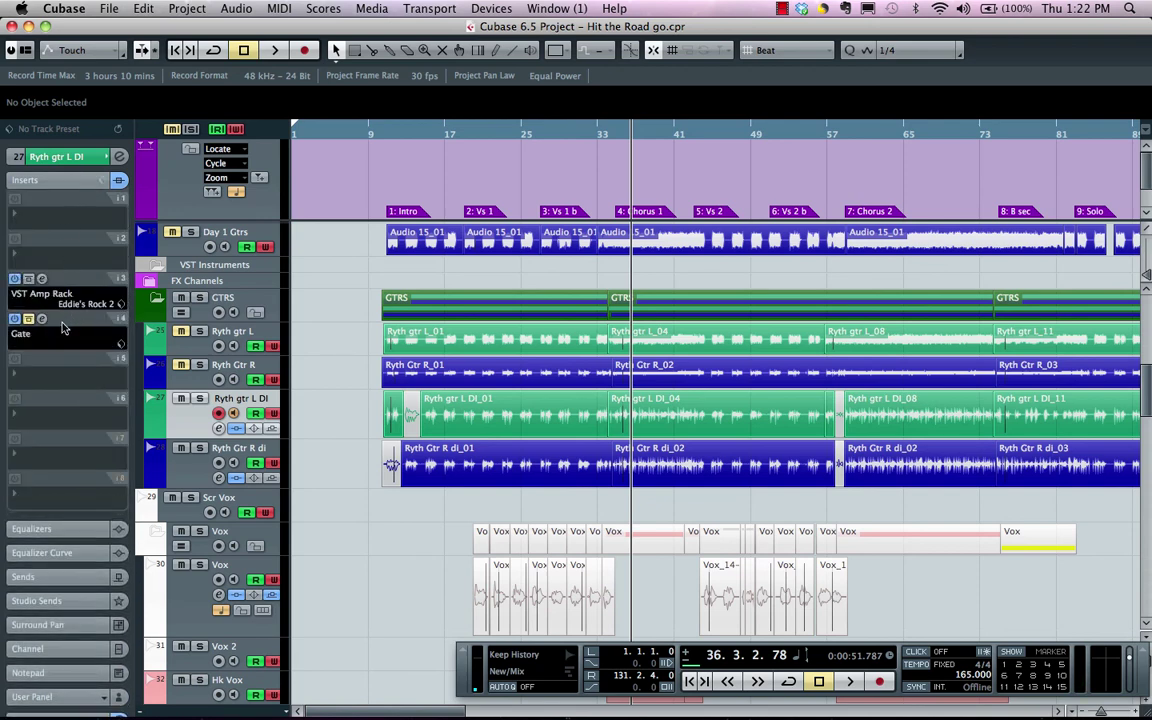
pyautogui.click(88, 180)
pyautogui.click(62, 276)
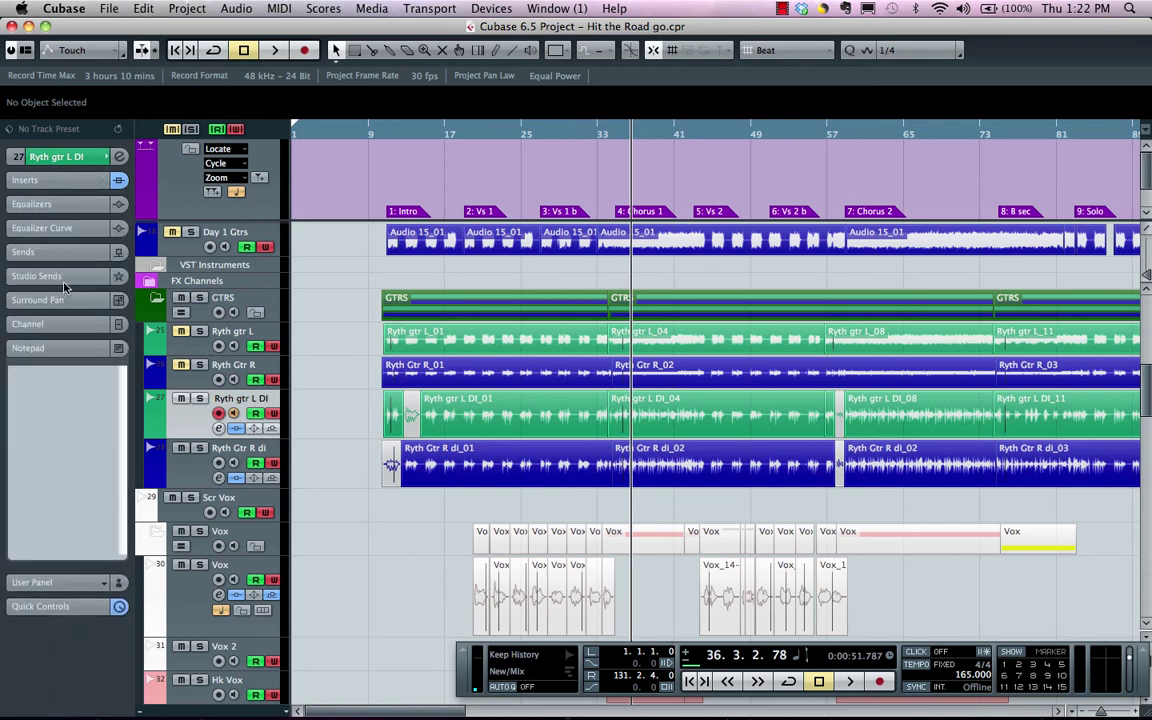
pyautogui.click(70, 521)
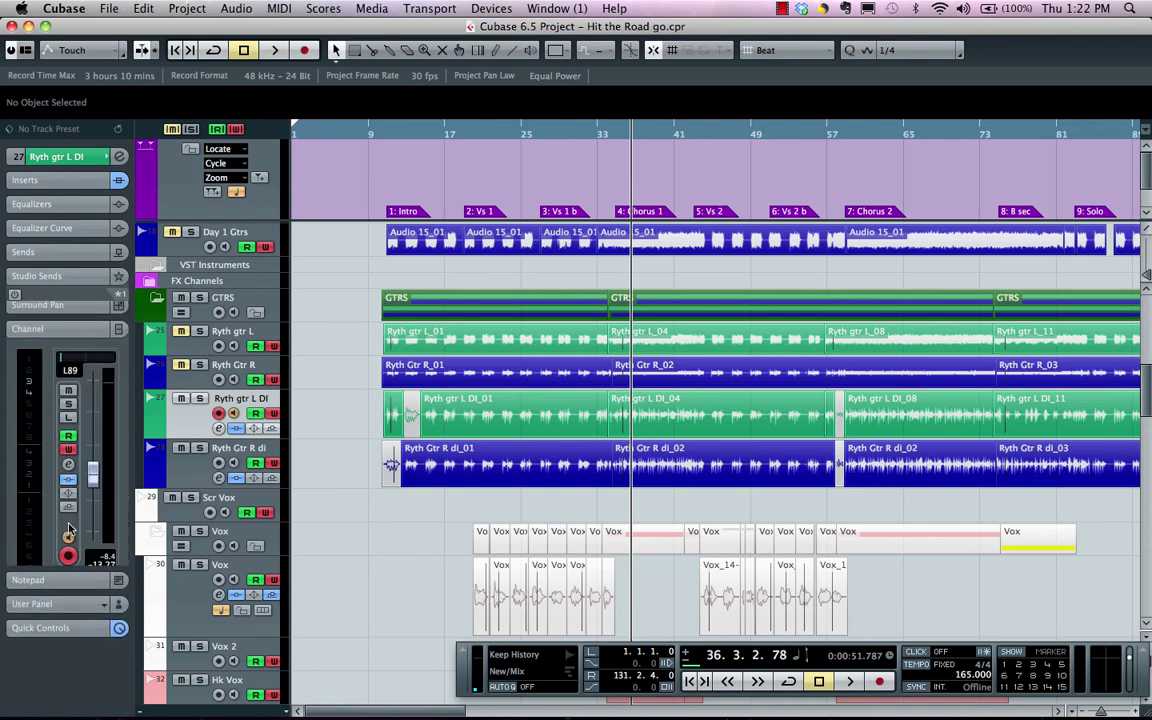
# - View the Inspector for the GTRS folder and the Vox track, and step through the track list, ending on Ryth gtr L
pyautogui.click(255, 298)
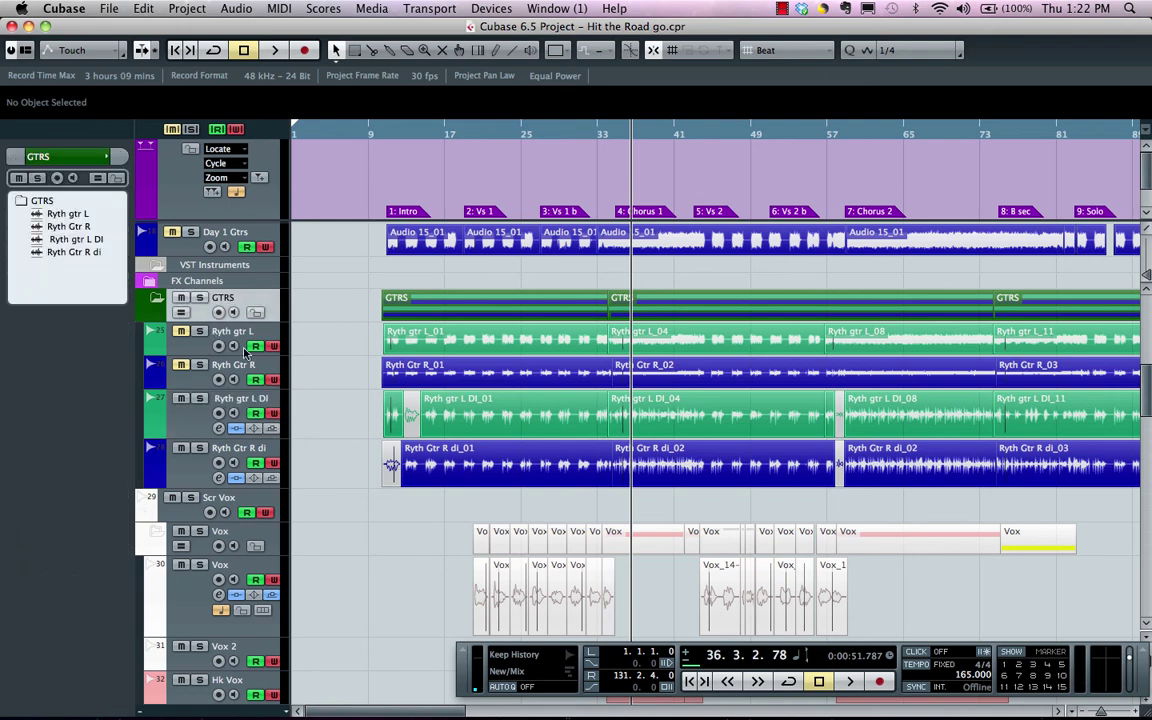
pyautogui.click(175, 436)
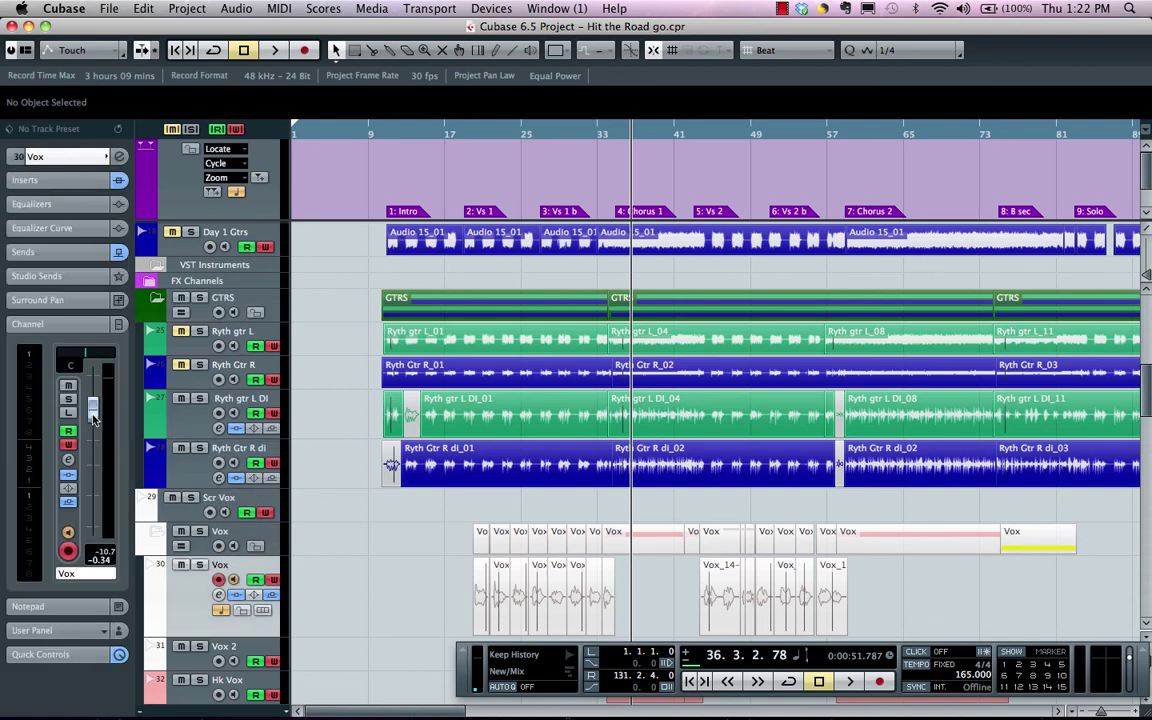
pyautogui.press('Down')
pyautogui.press('Up')
pyautogui.press('Up')
pyautogui.press('Up')
pyautogui.press('Up')
pyautogui.press('Up')
pyautogui.press('Up')
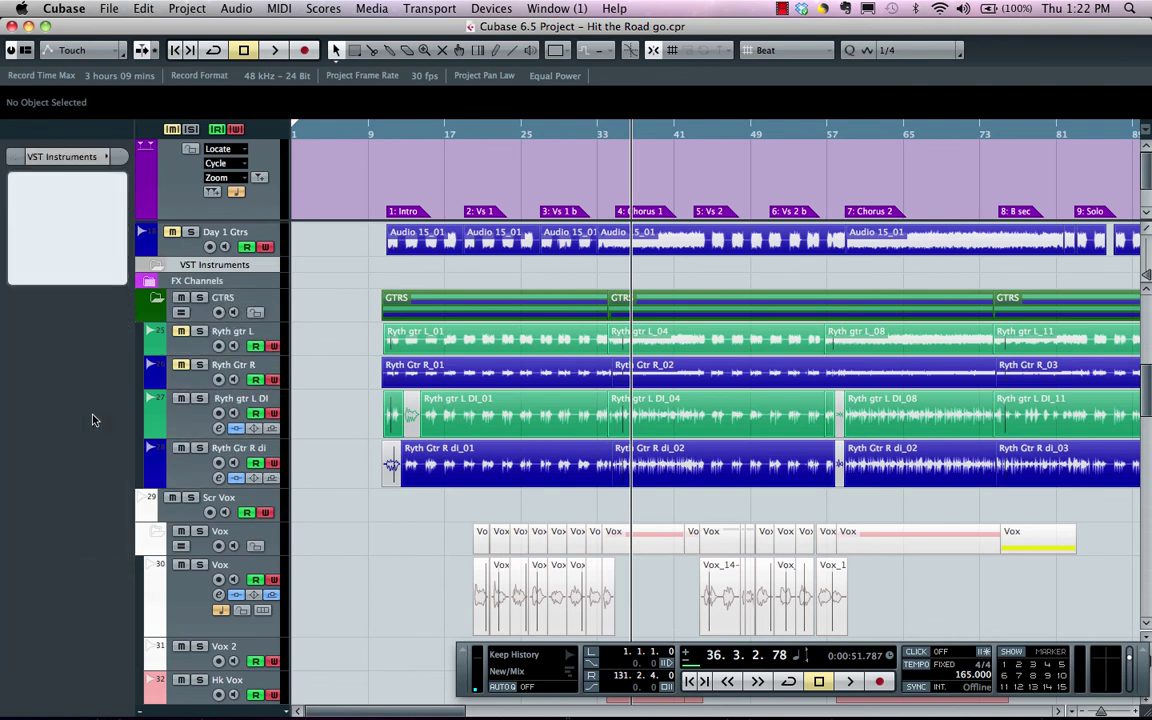
pyautogui.press('Down')
pyautogui.press('Down')
pyautogui.press('Down')
pyautogui.press('Down')
pyautogui.press('Up')
pyautogui.press('Up')
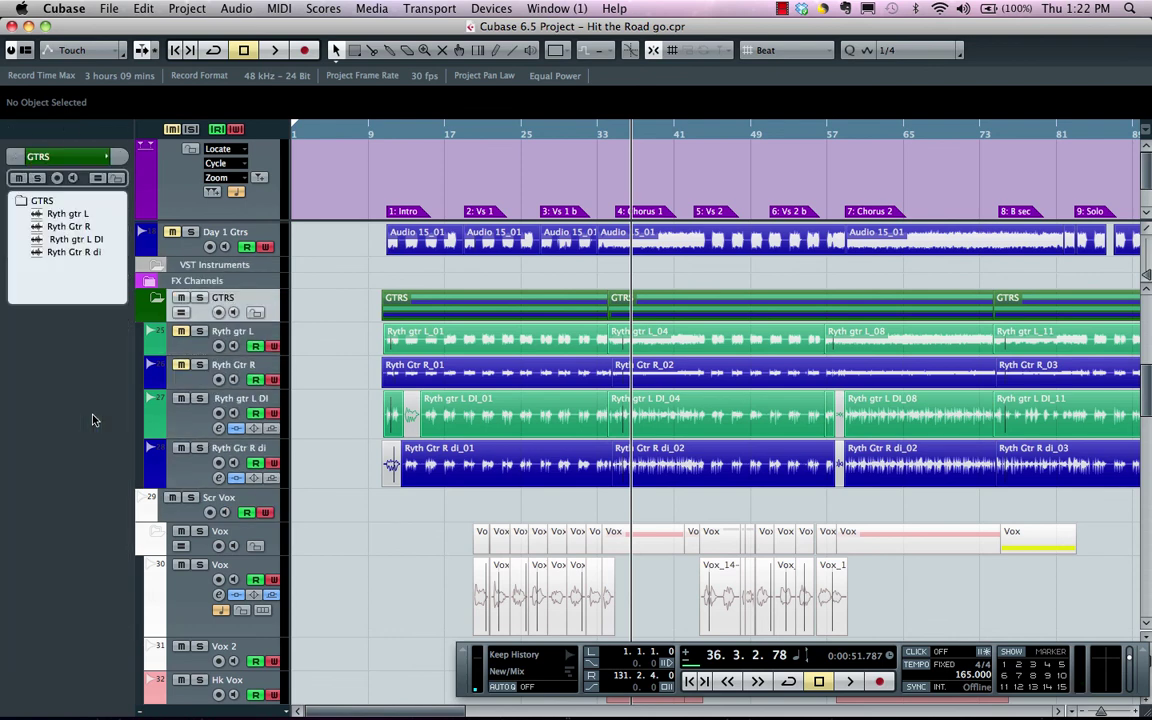
pyautogui.press('Up')
pyautogui.press('Down')
pyautogui.press('Down')
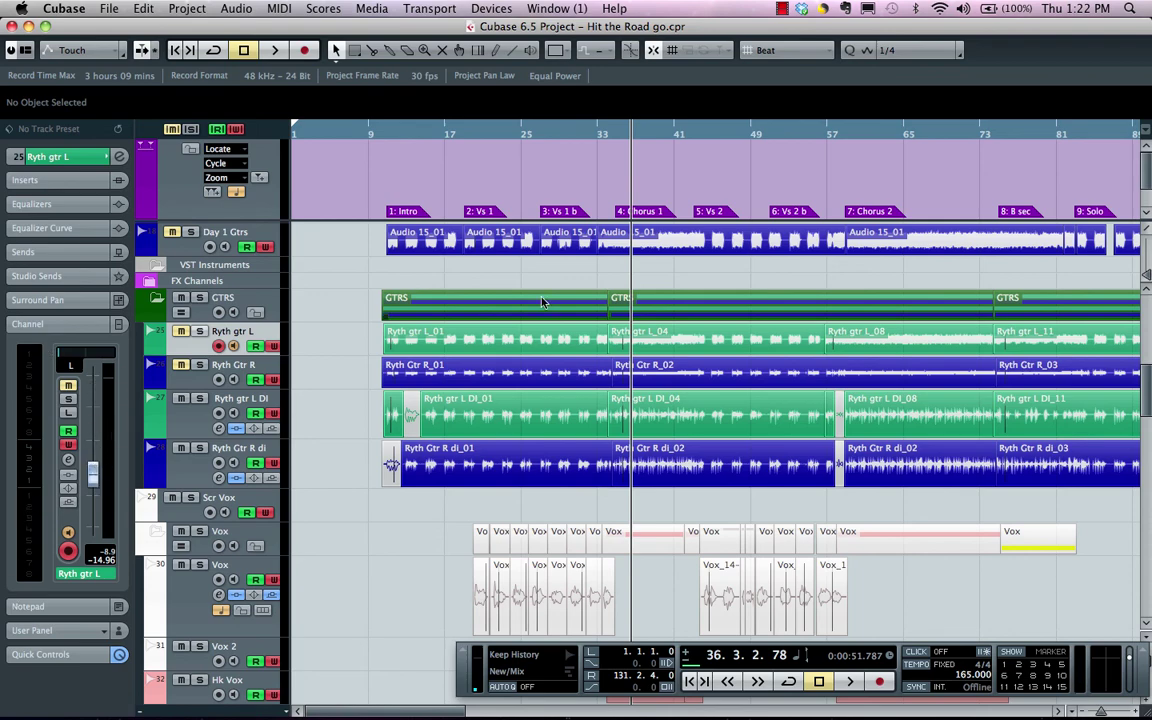
pyautogui.scroll(10, 542, 302)
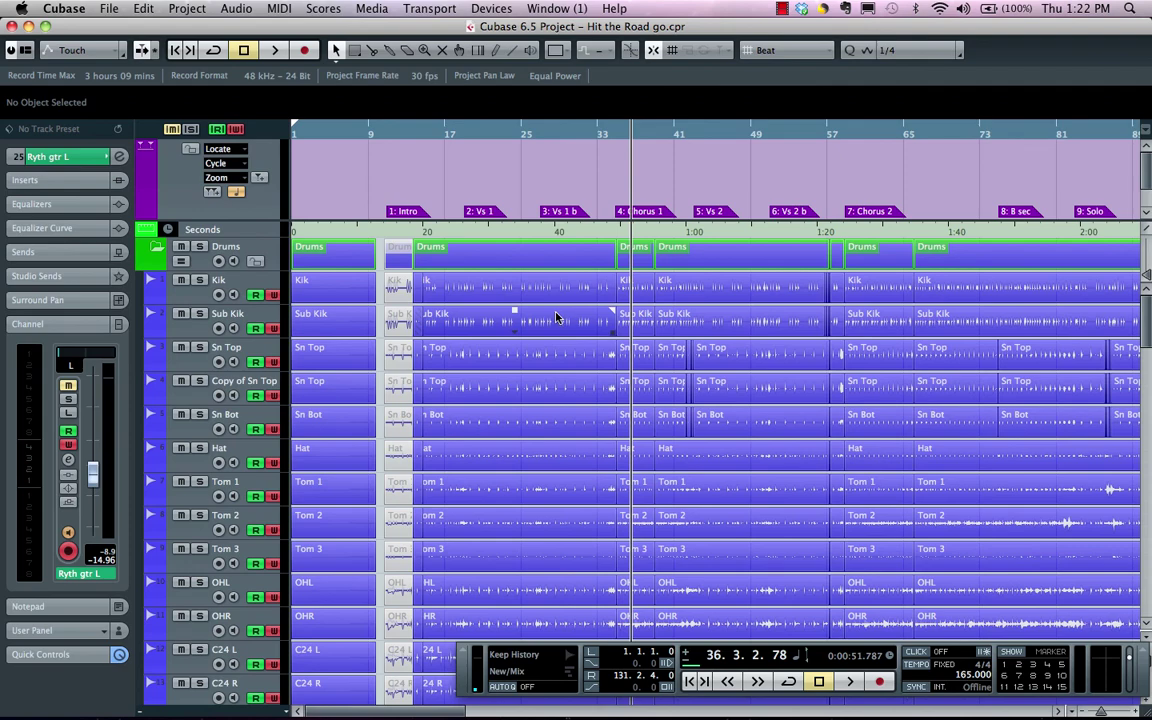
pyautogui.scroll(-1, 555, 318)
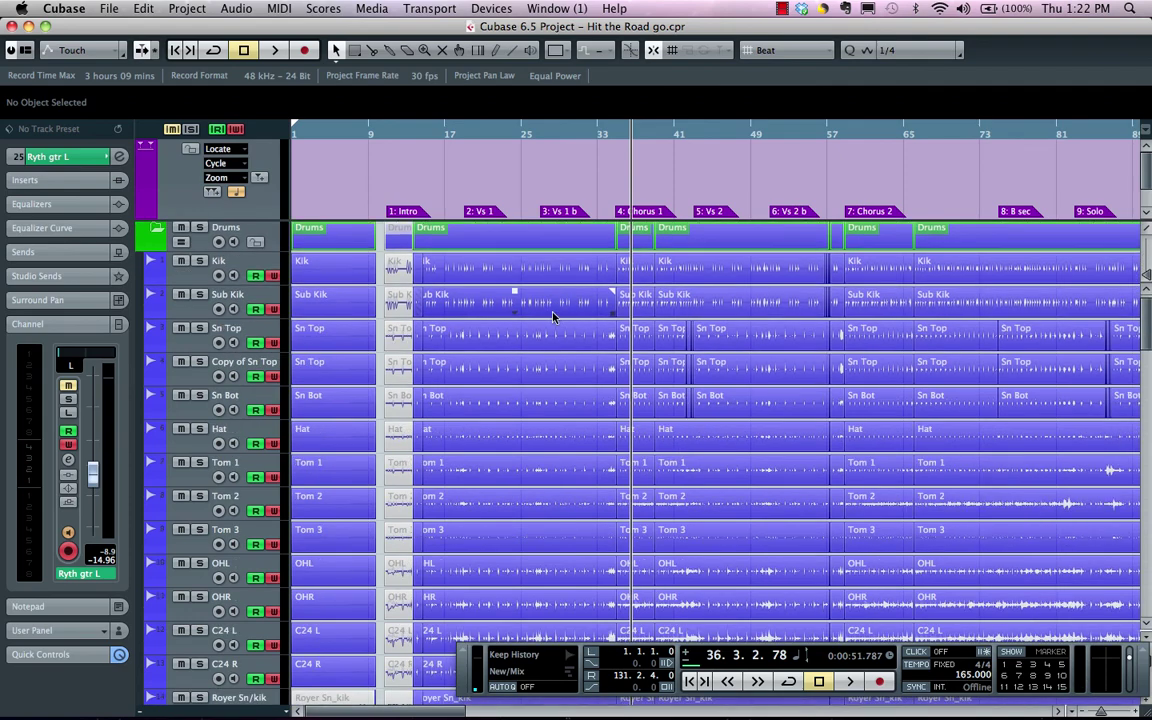